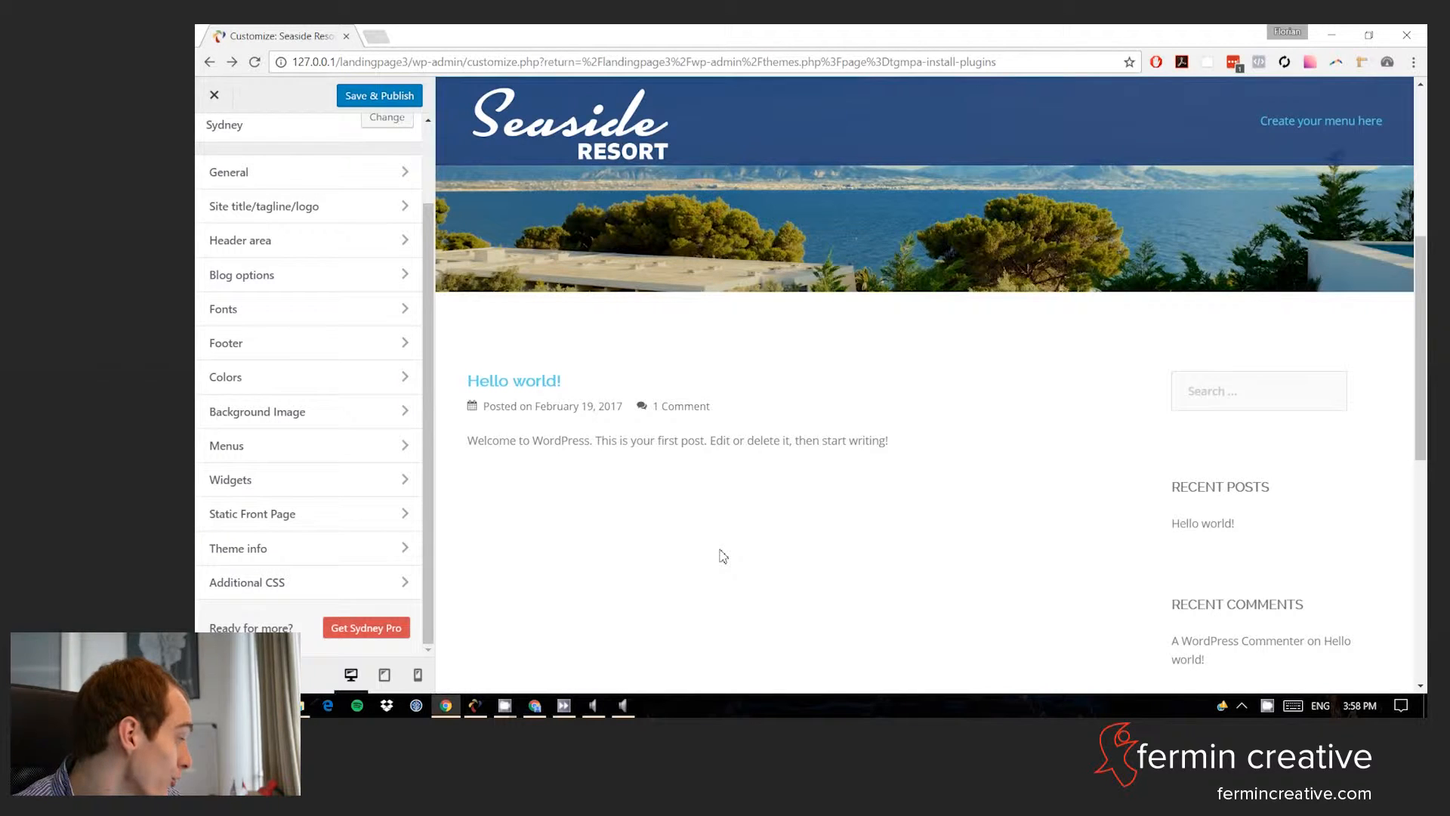
- Save and publish the site customization, then leave the customizer for the main wp-admin dashboard
left_click(345, 95)
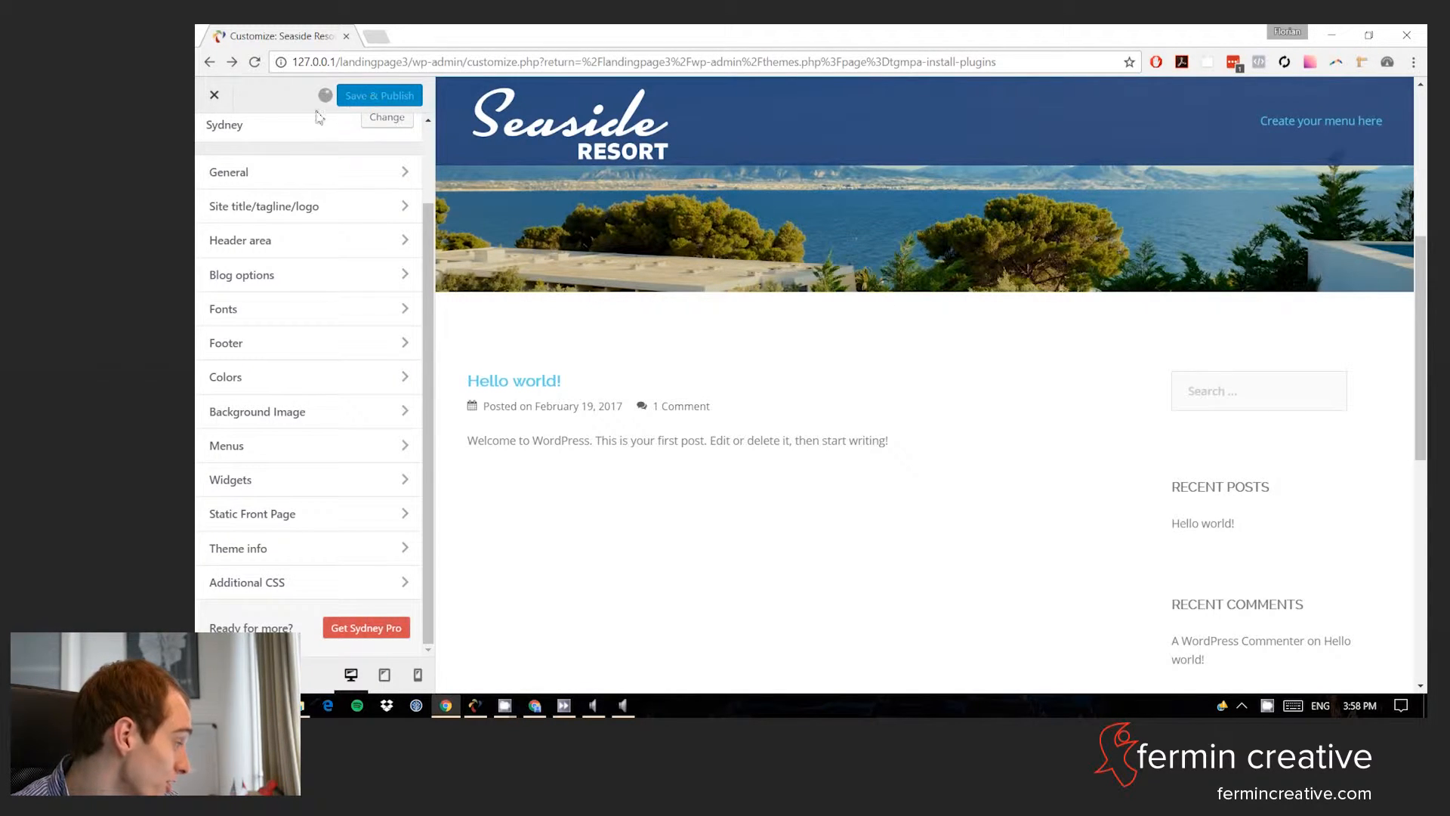
left_click(215, 95)
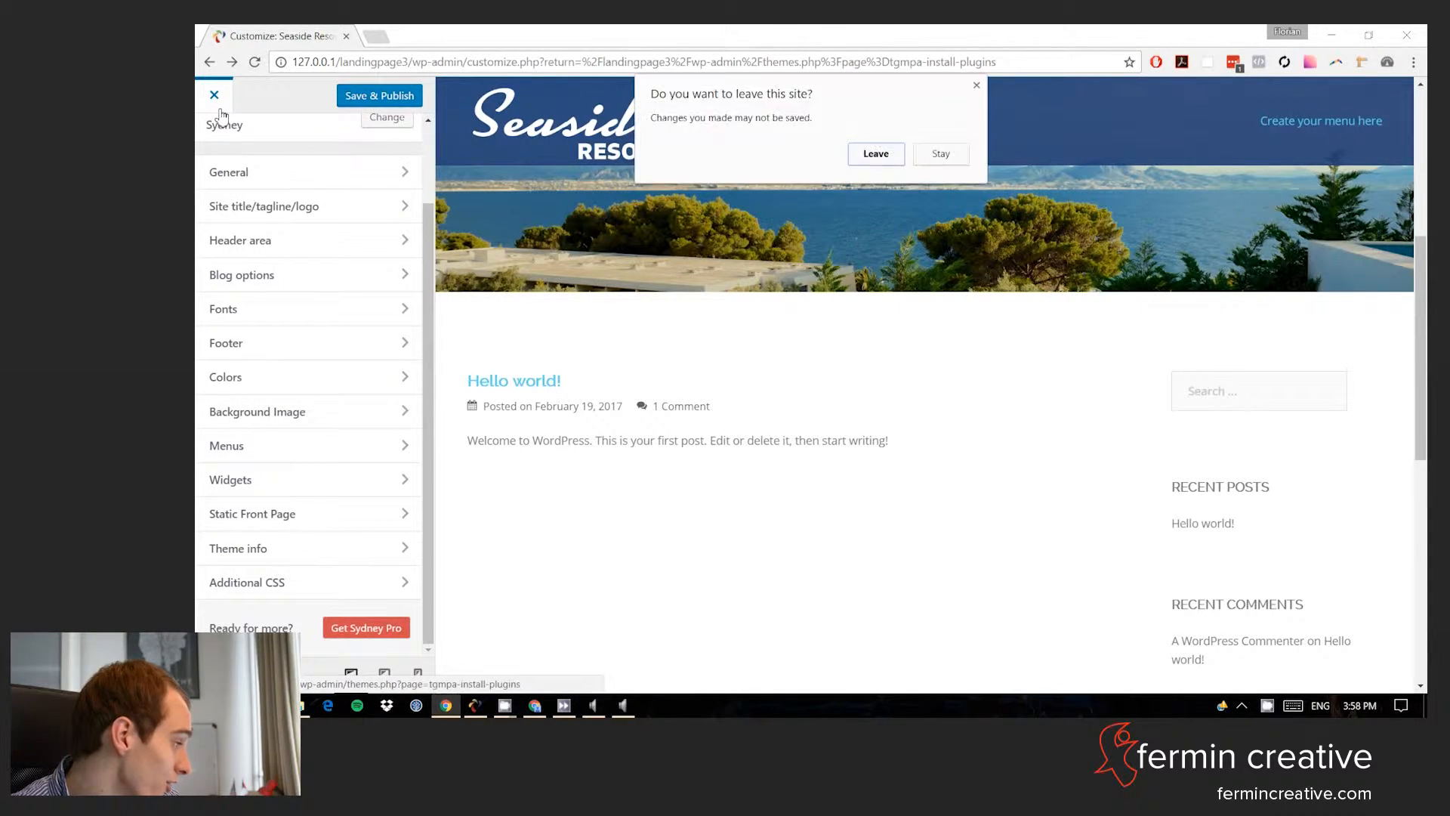
left_click(875, 153)
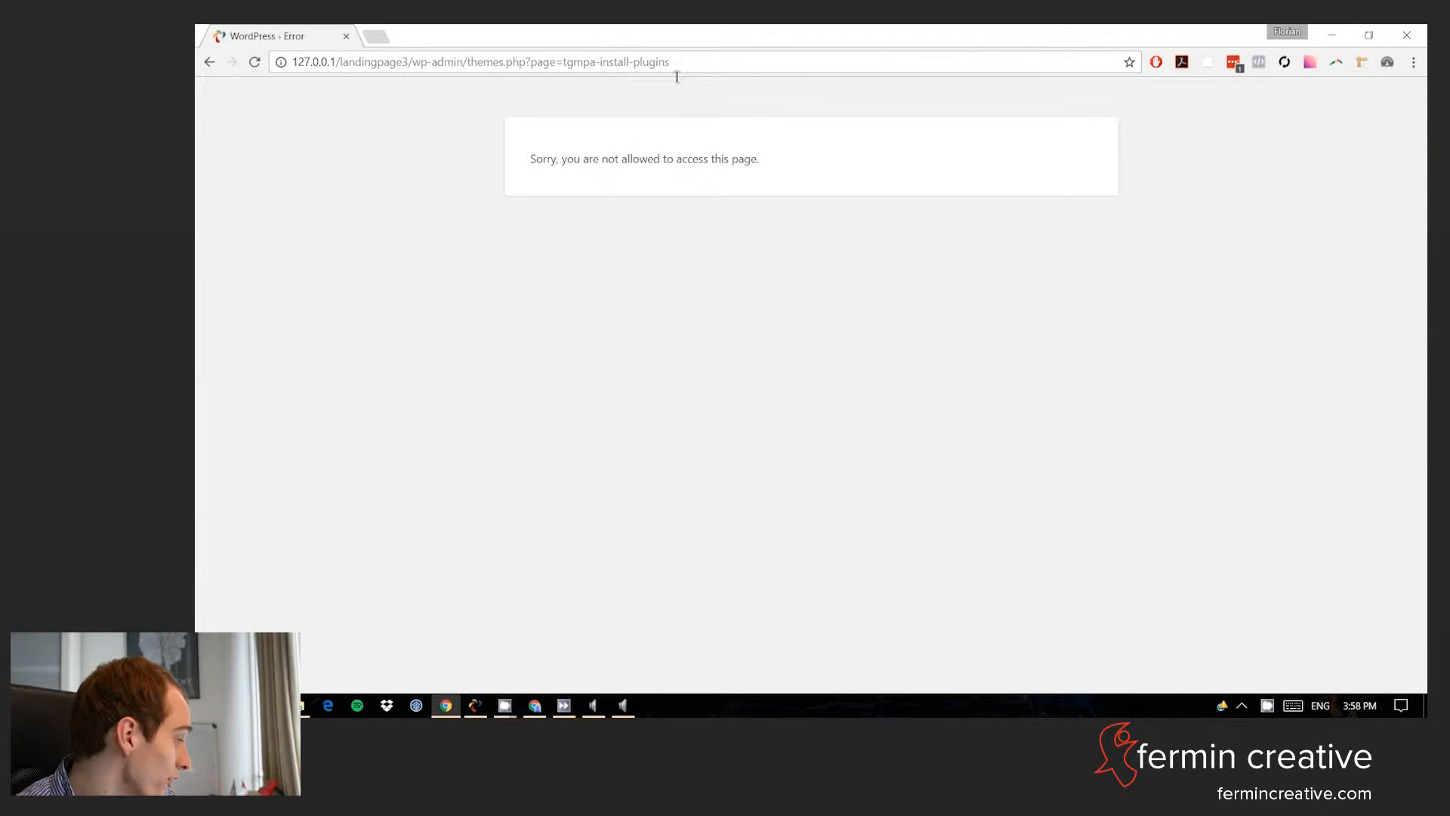
left_click_drag(716, 62, 469, 87)
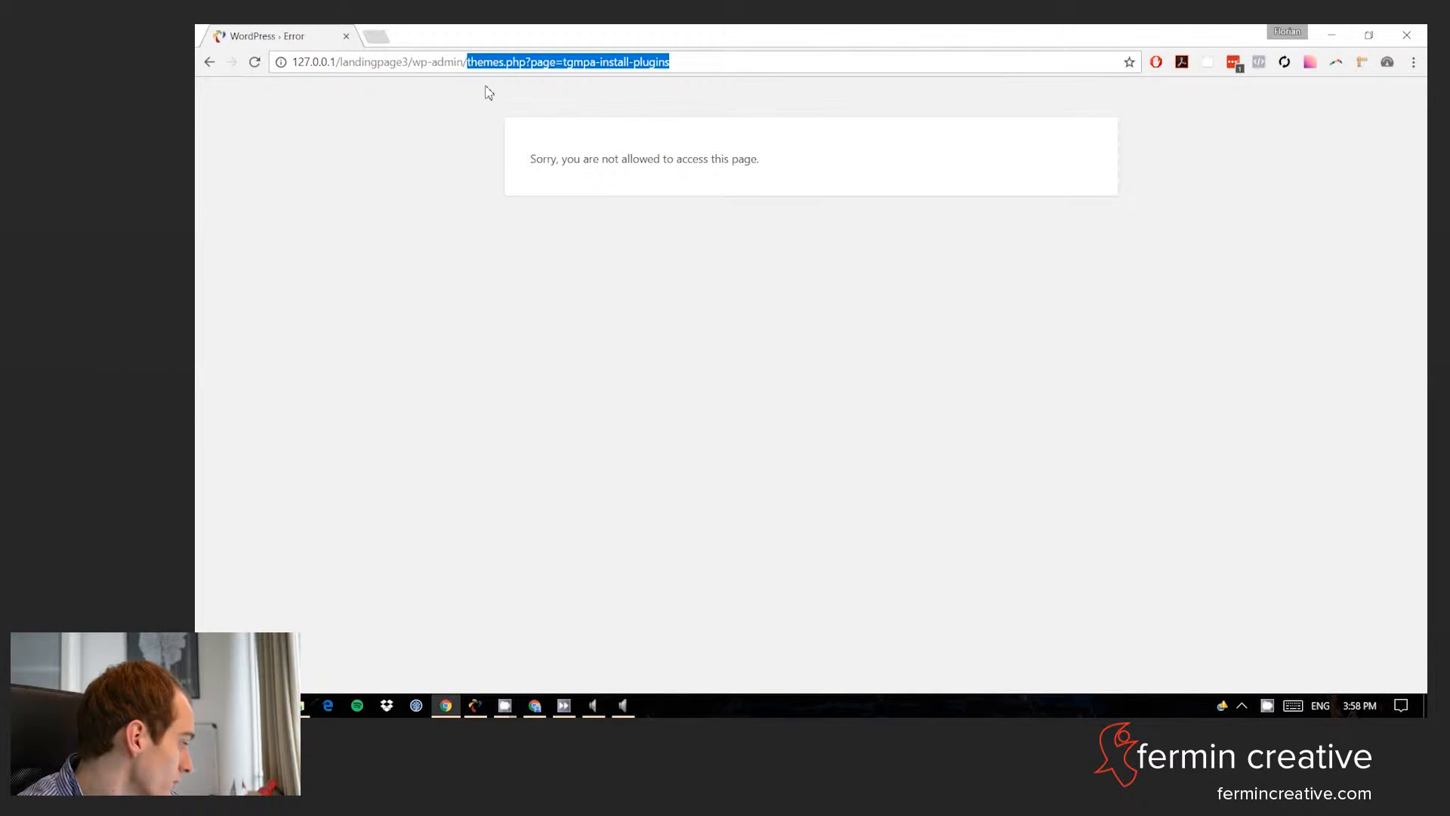
key("BackSpace")
key("Return")
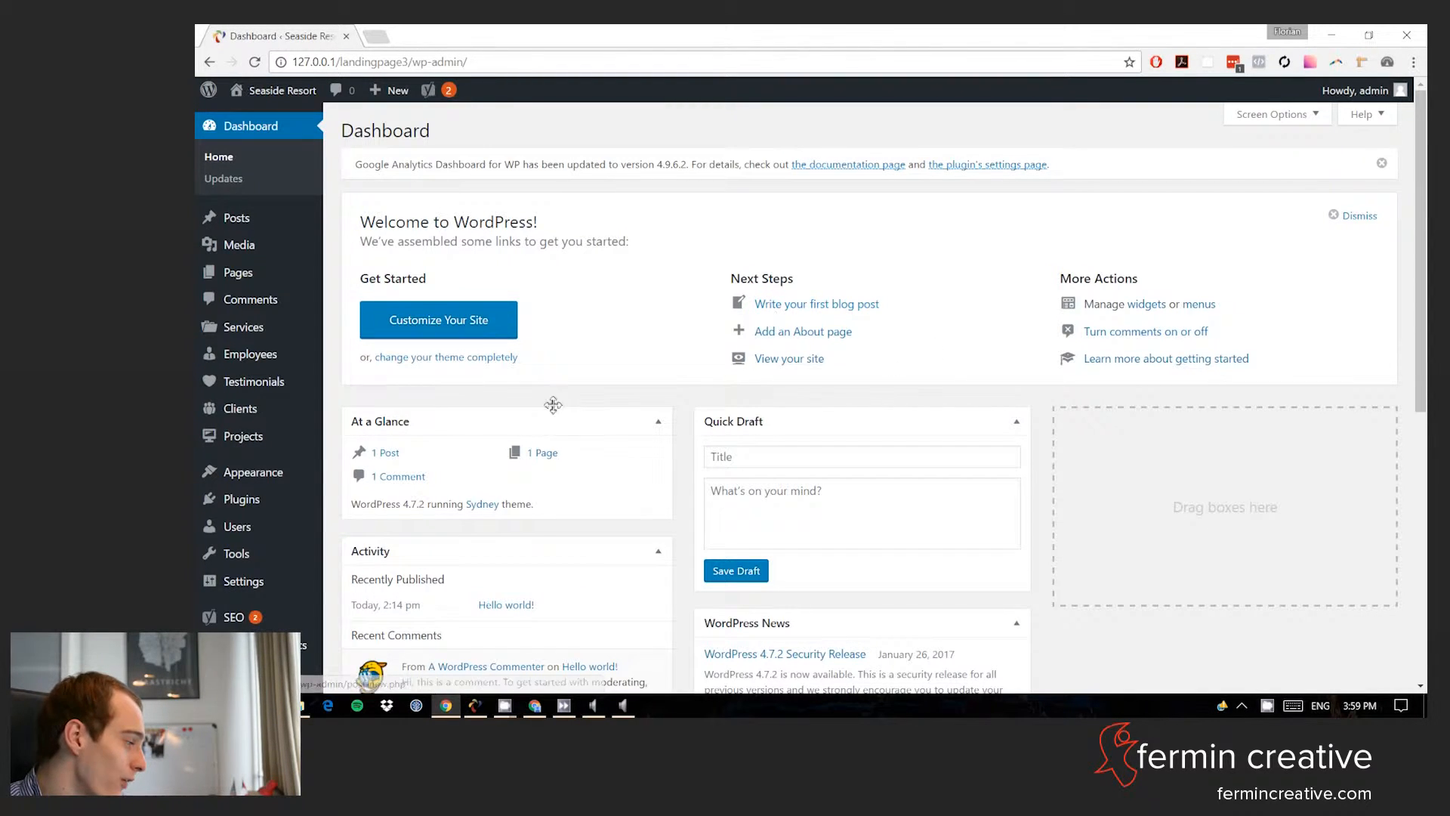
- Start a new service entry and title it "24 Hour Reception"
left_click(337, 332)
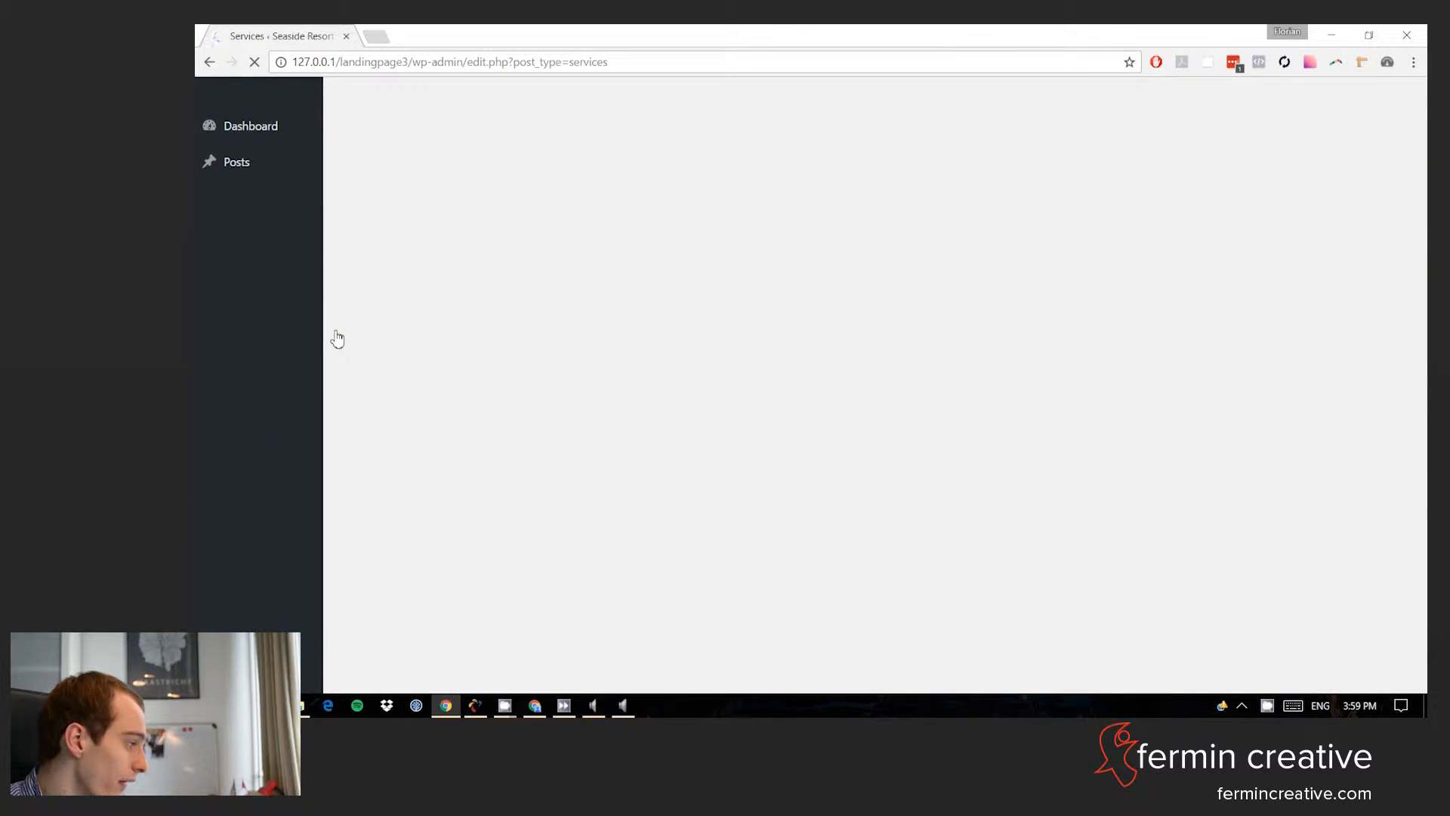
left_click(491, 143)
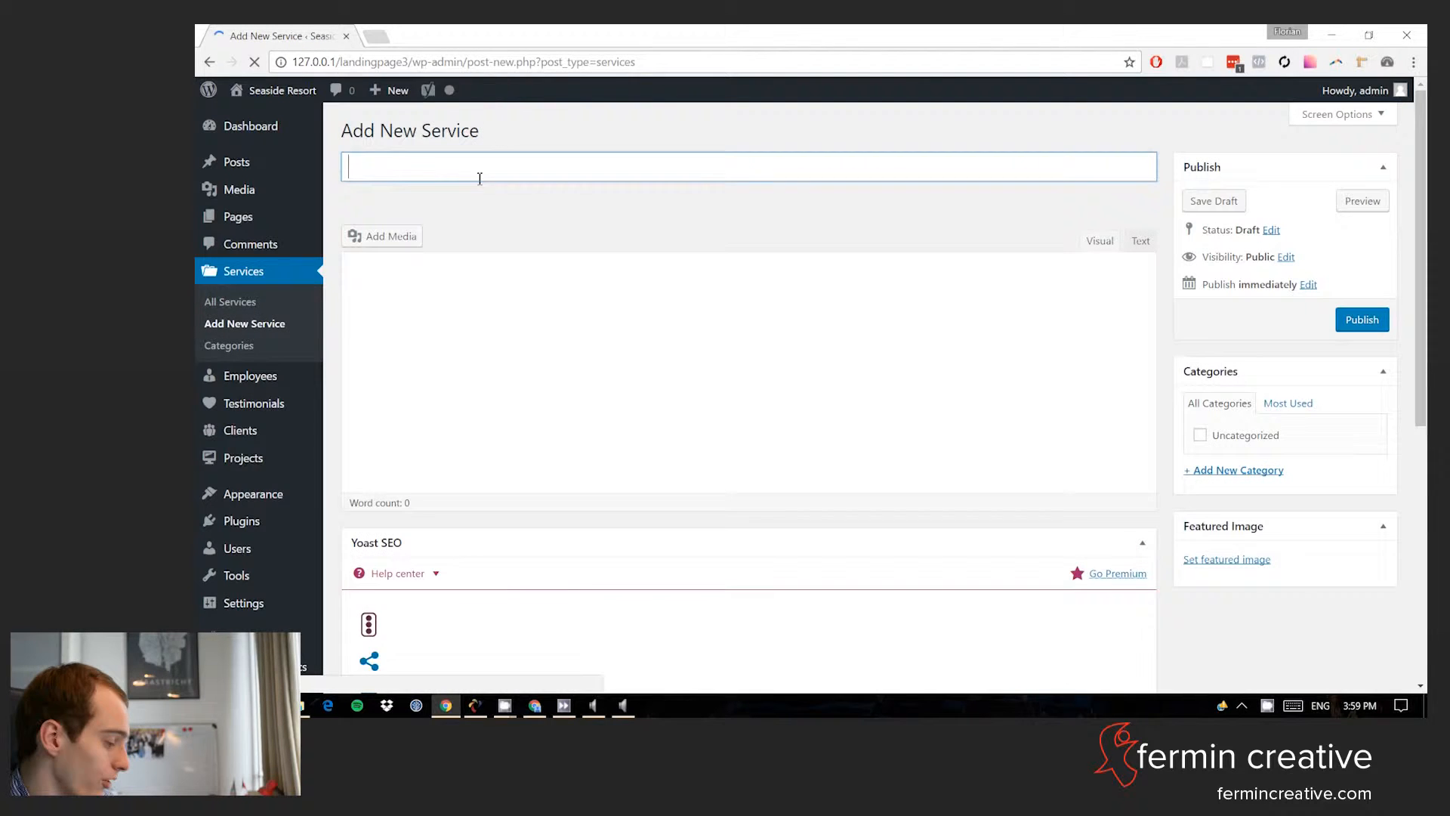
type("24 ")
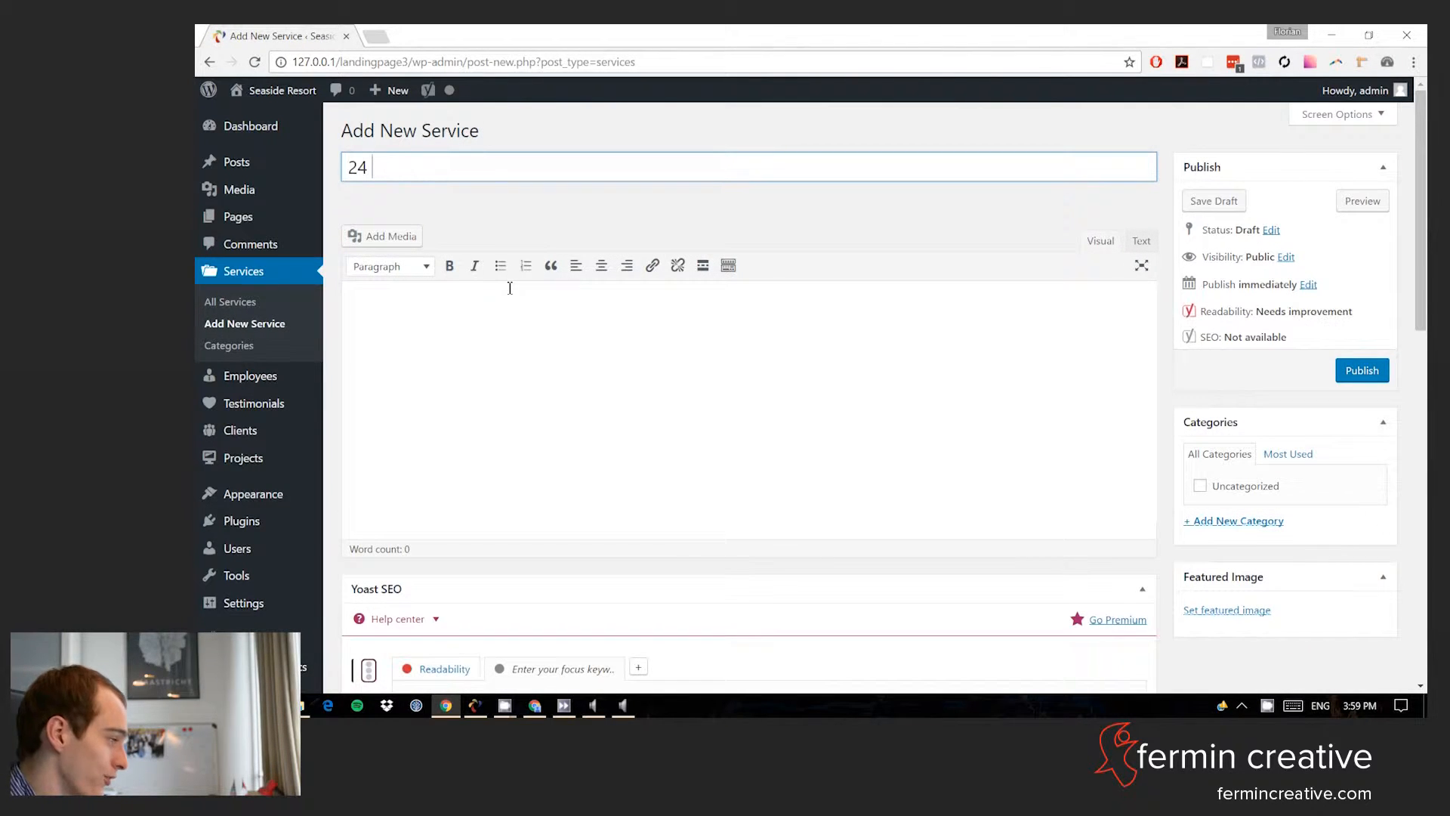
type("Hour Reception")
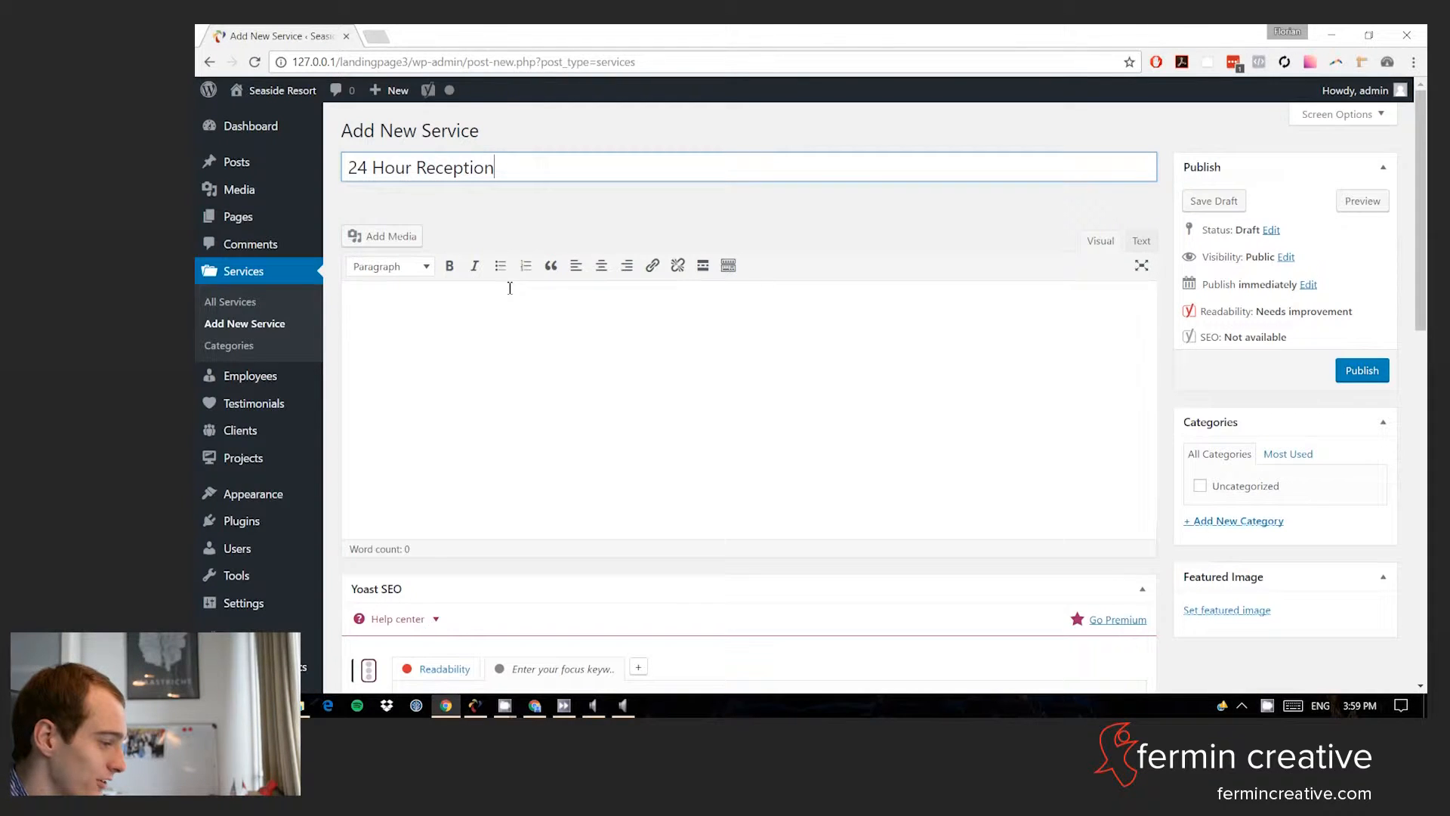
- Upload the 24hr picture from the Landingpage folder and set it as the service's featured image
left_click(1241, 612)
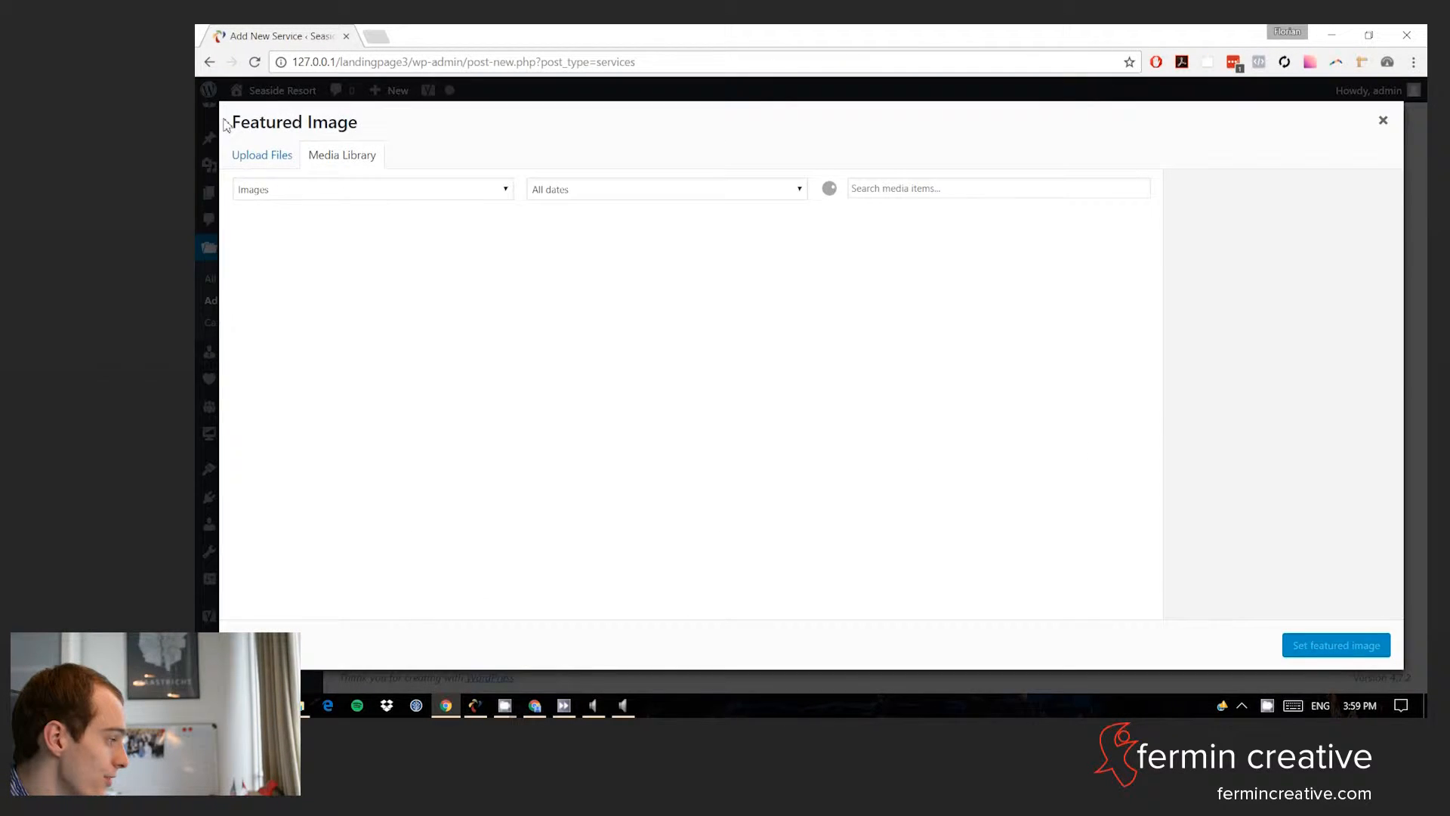
left_click(268, 171)
left_click(761, 386)
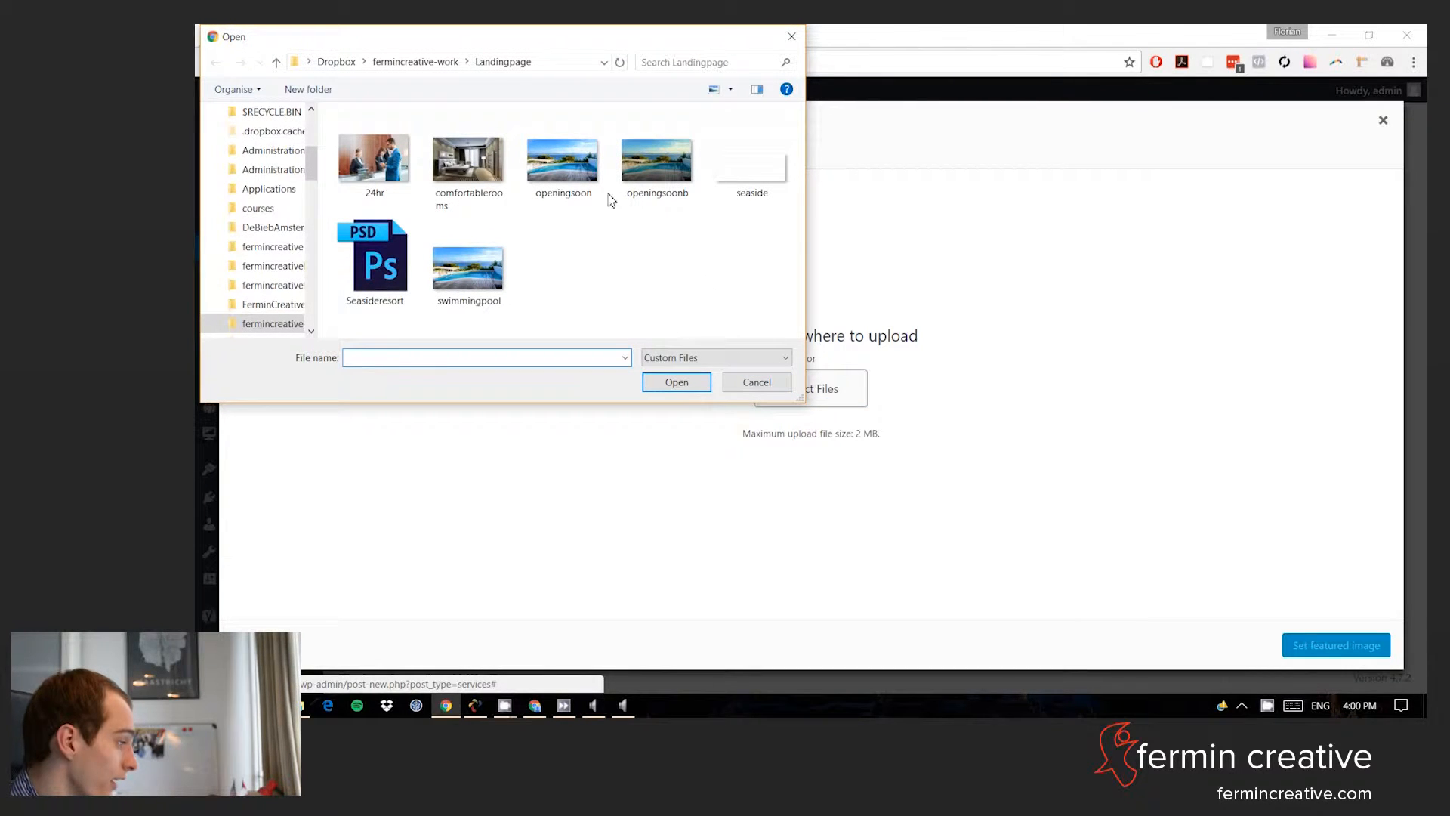
left_click(379, 136)
left_click(677, 382)
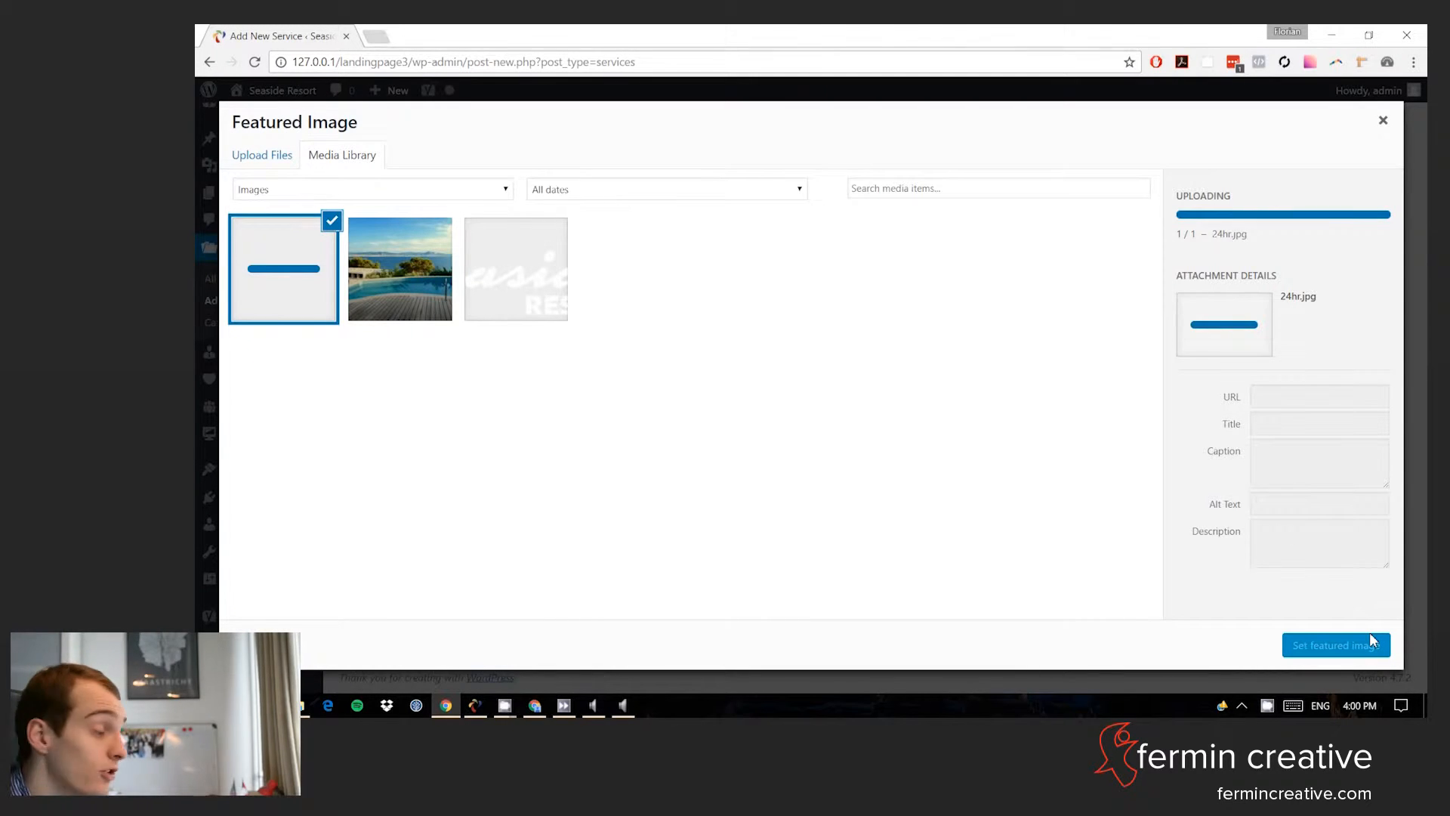
left_click(1369, 648)
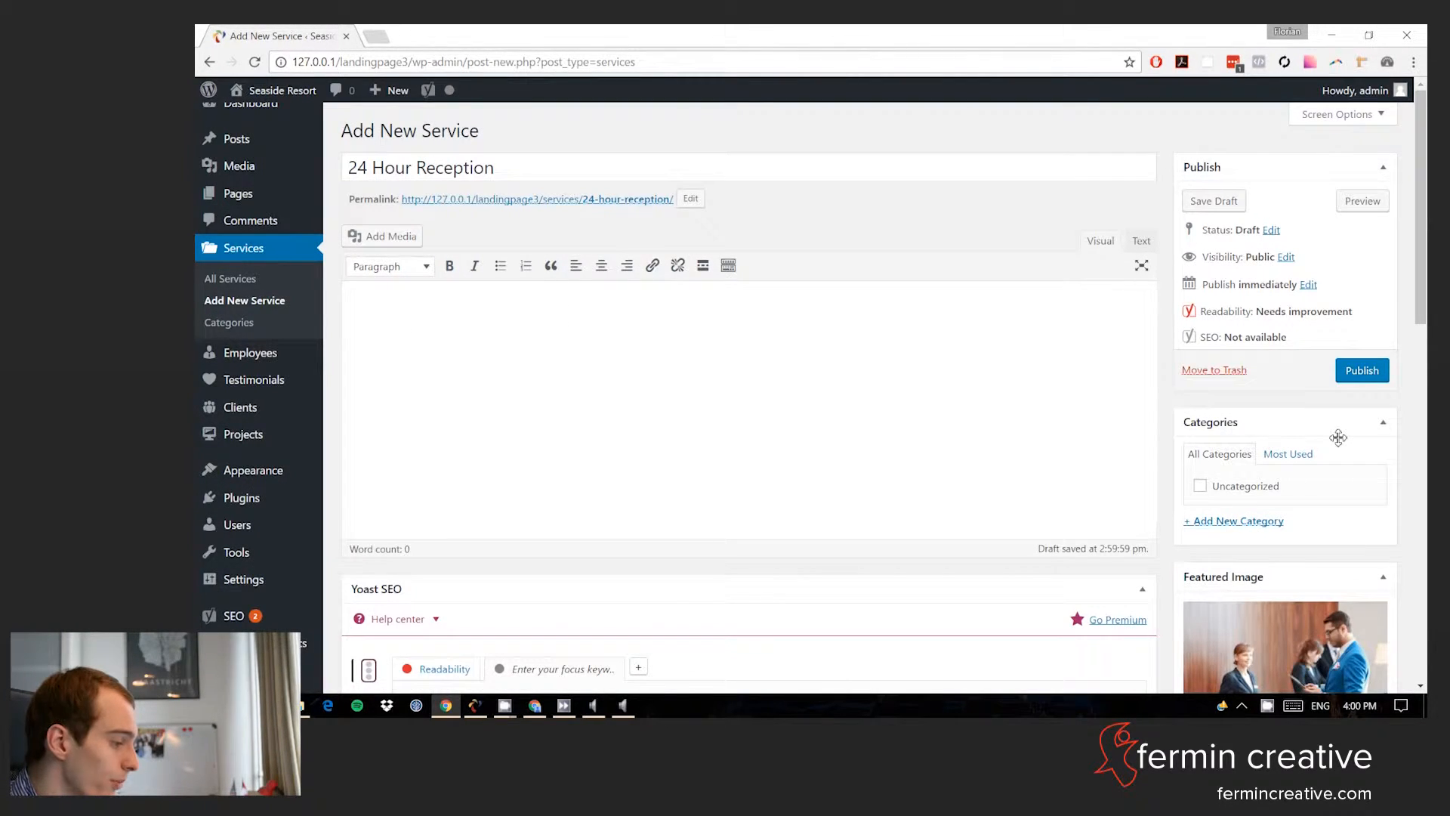
- Publish the 24 Hour Reception service and start another new service titled "Seaside Pool"
left_click(1349, 379)
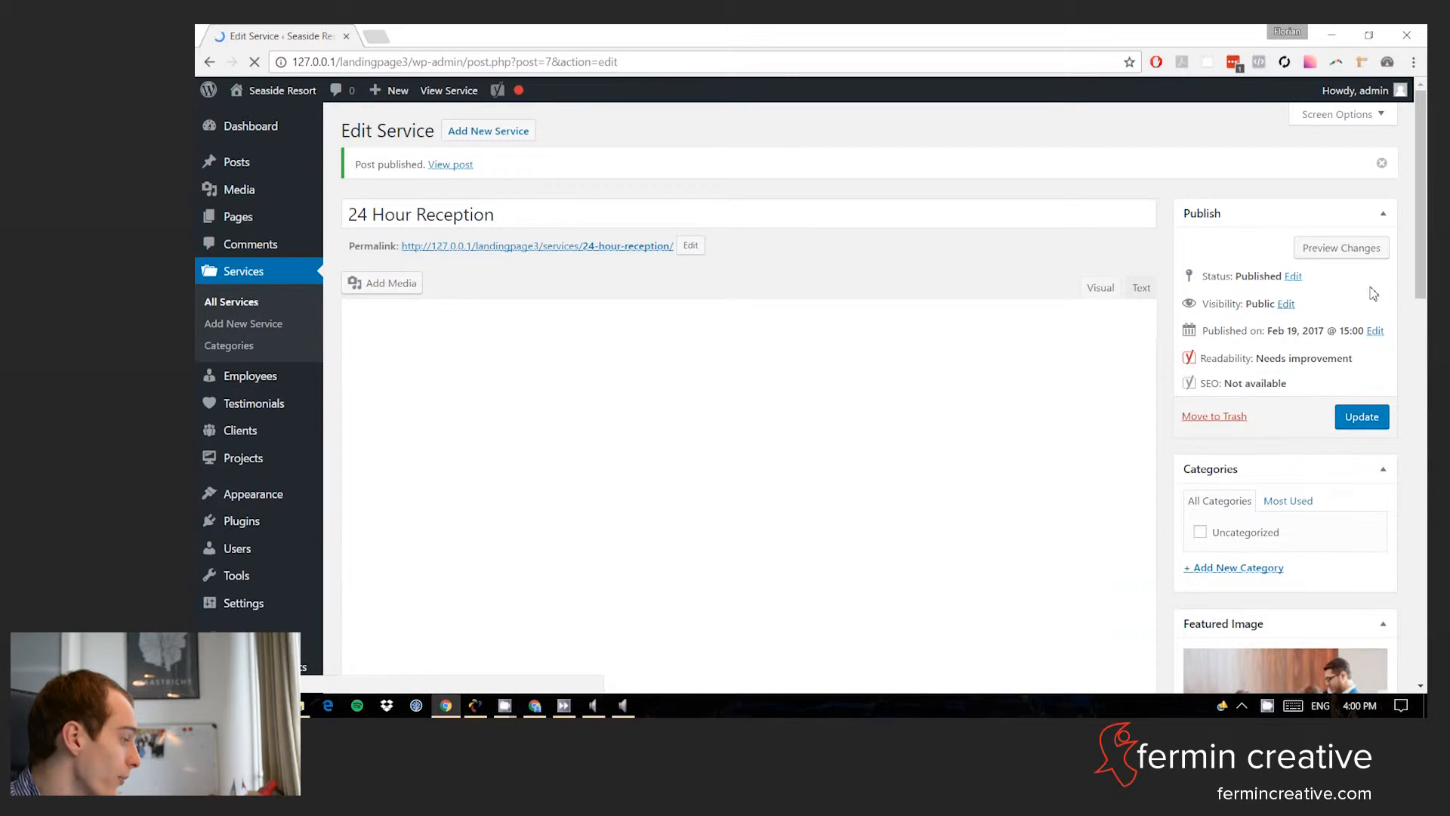
left_click(216, 304)
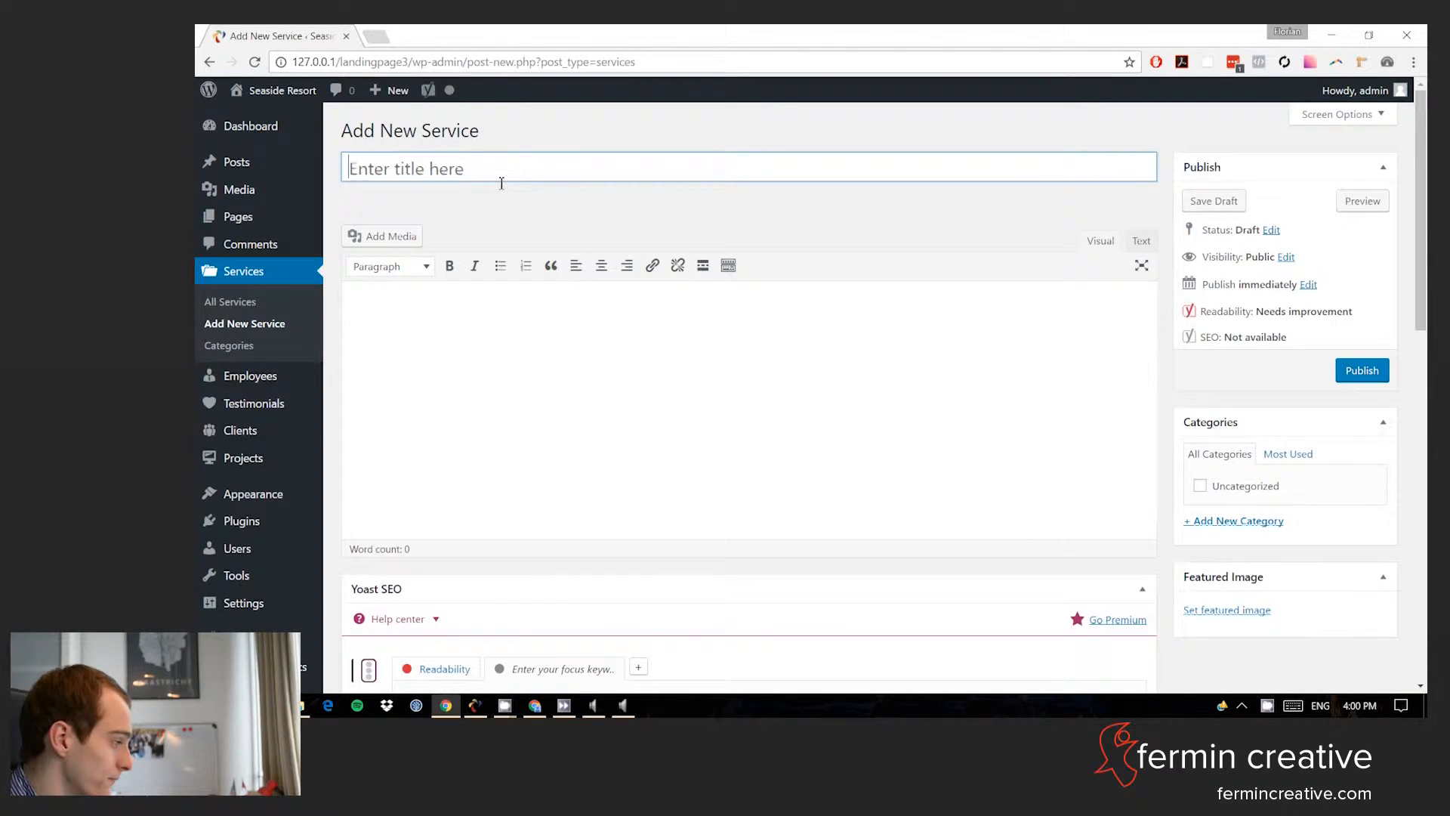
type("Seaside Pool")
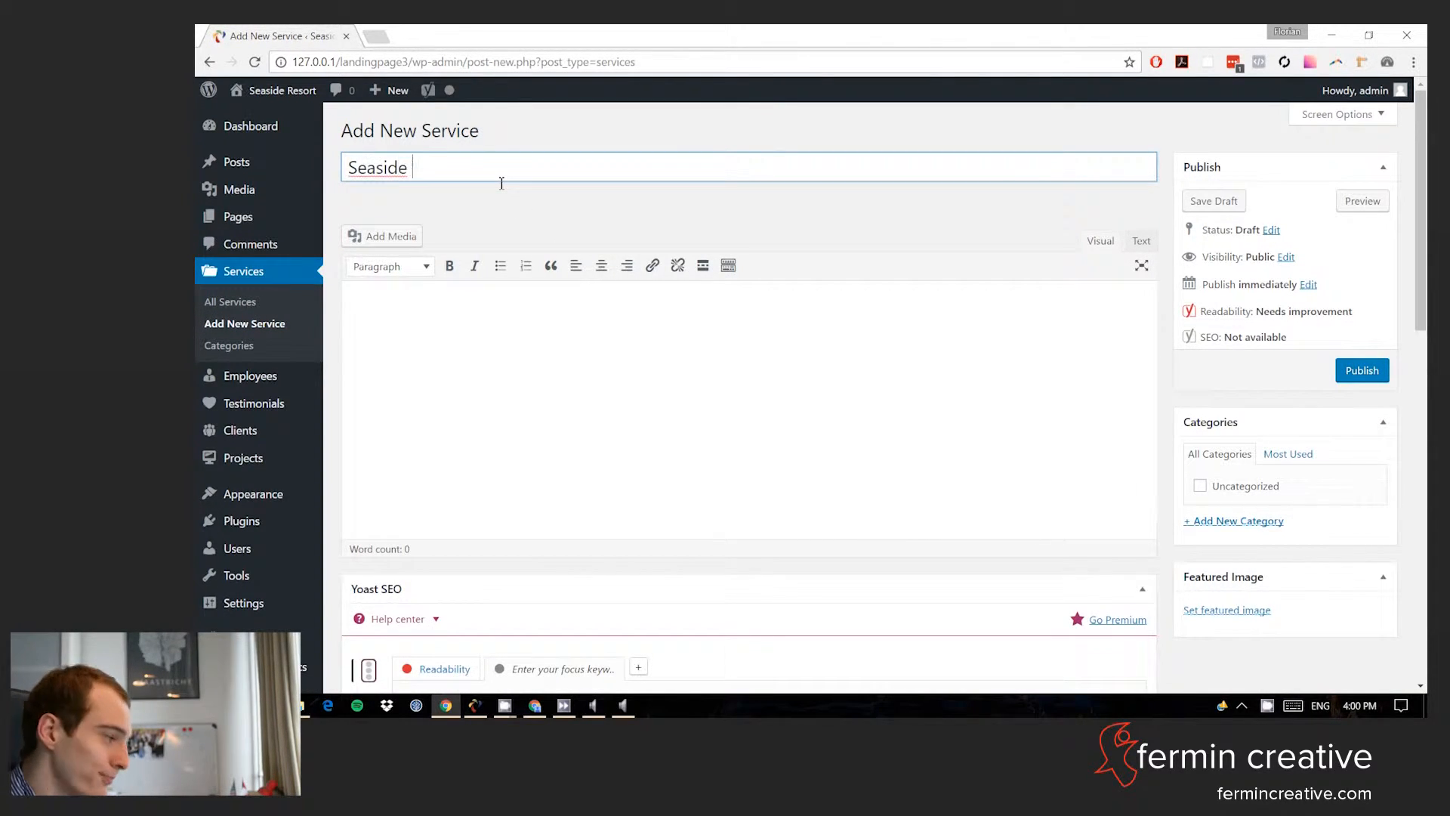
- Upload the swimmingpool and comfortablerooms pictures together and set swimmingpool as the Seaside Pool service's featured image
left_click(1253, 609)
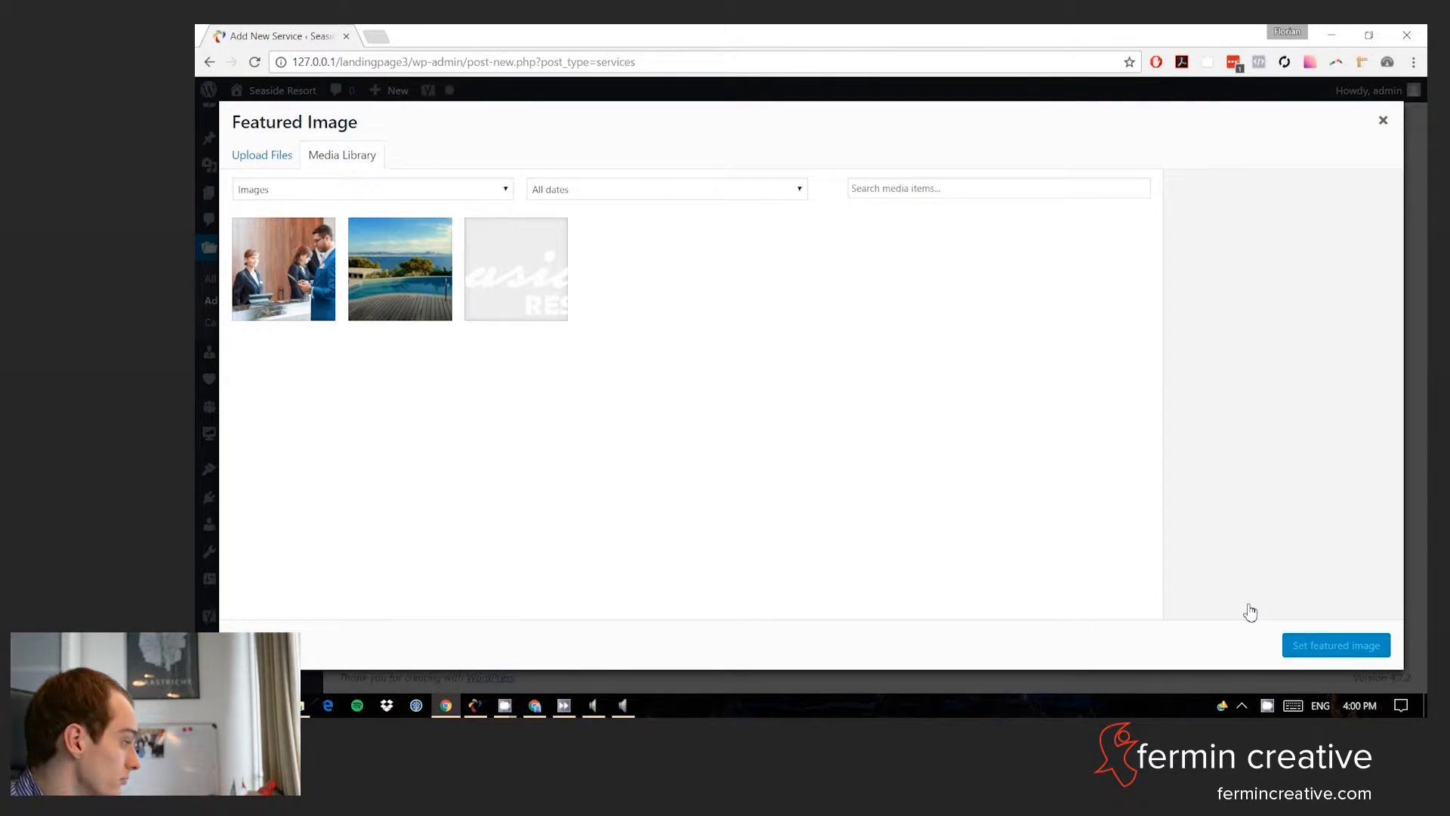
left_click(284, 165)
left_click(801, 393)
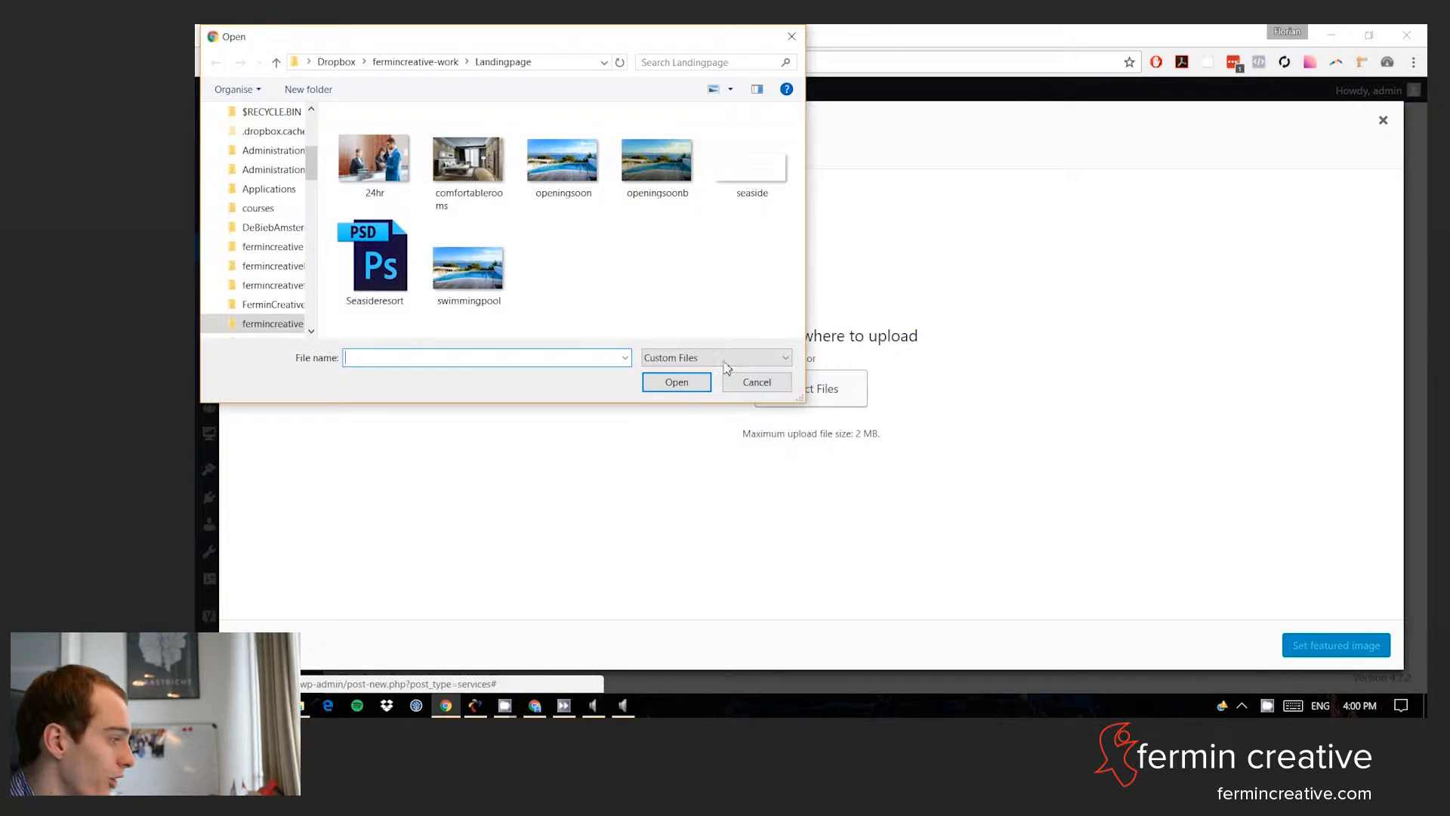
left_click(578, 159)
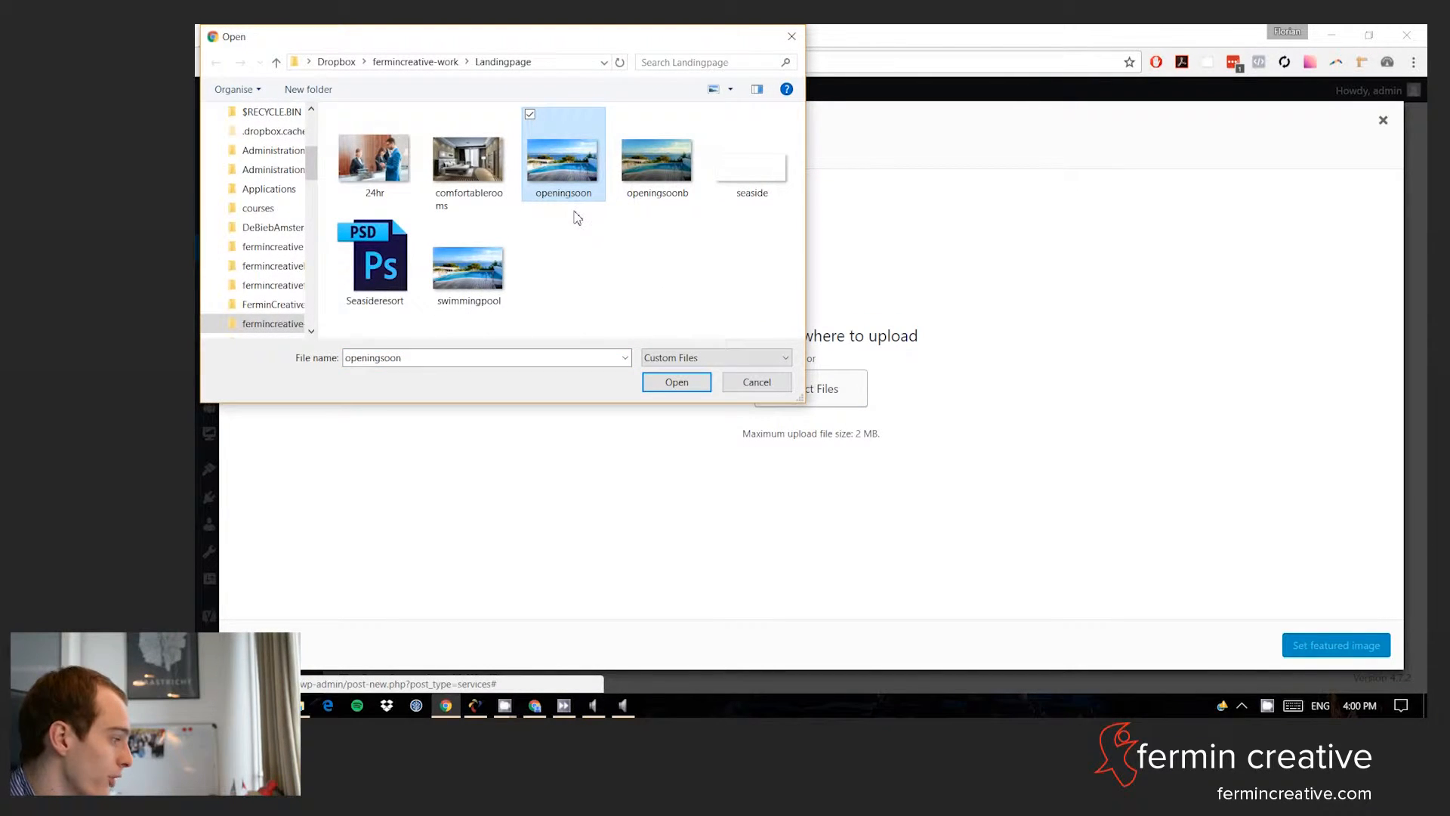
left_click(464, 268)
left_click(469, 161, "ctrl")
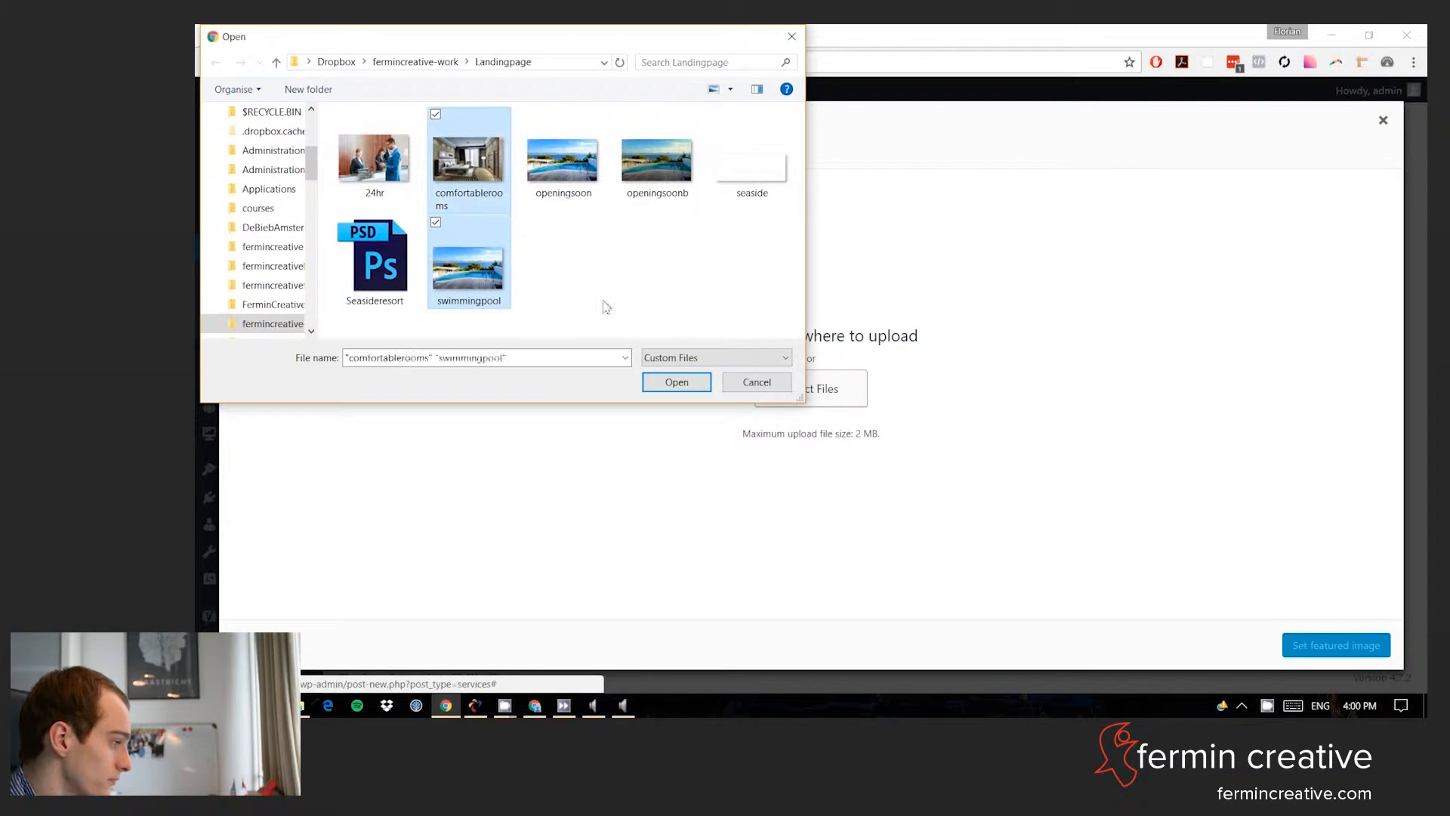
left_click(677, 382)
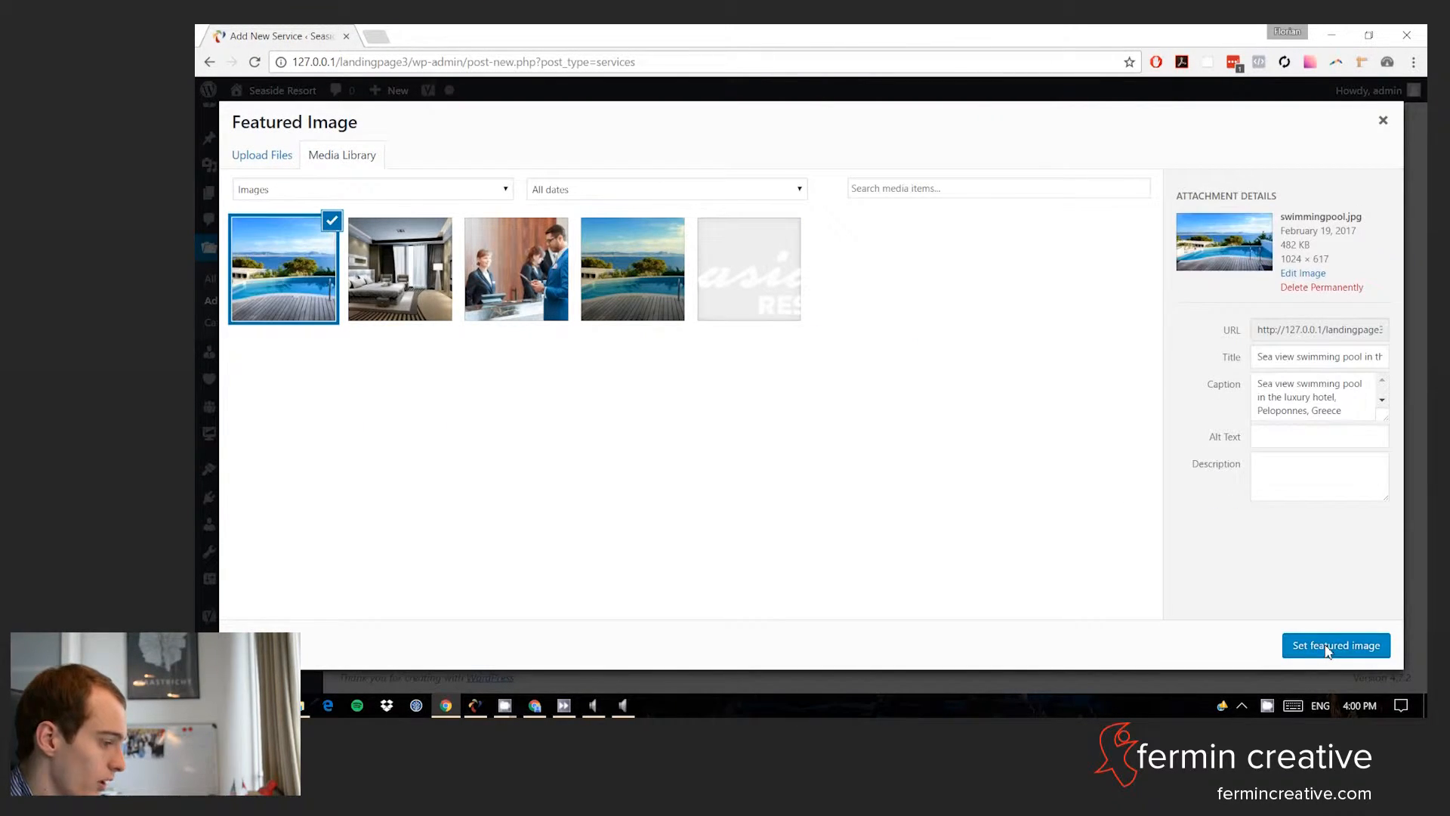
left_click(1327, 648)
- Publish the Seaside Pool service and start another new service titled "Luxurious Rooms"
left_click(1376, 372)
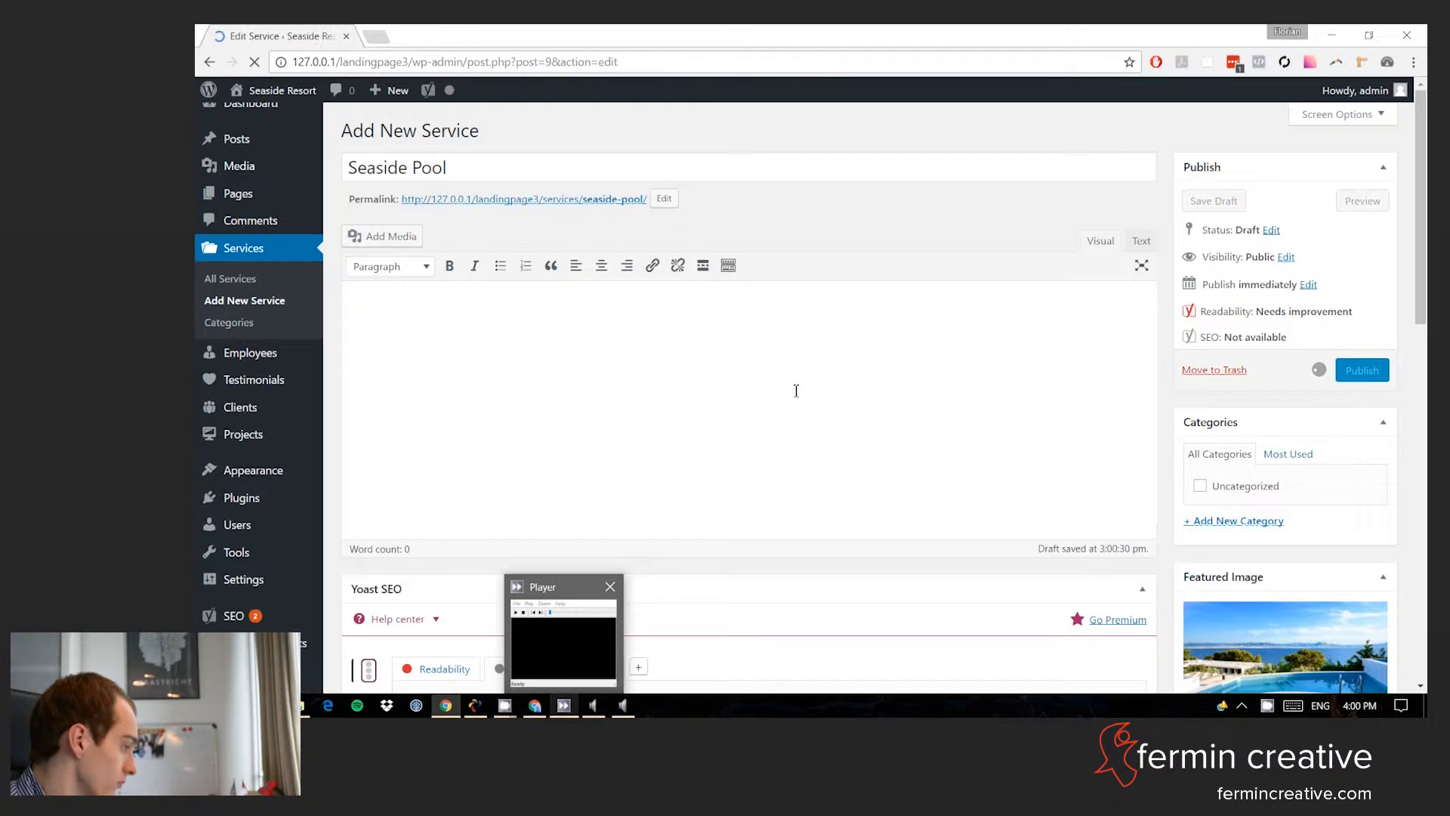
left_click(236, 326)
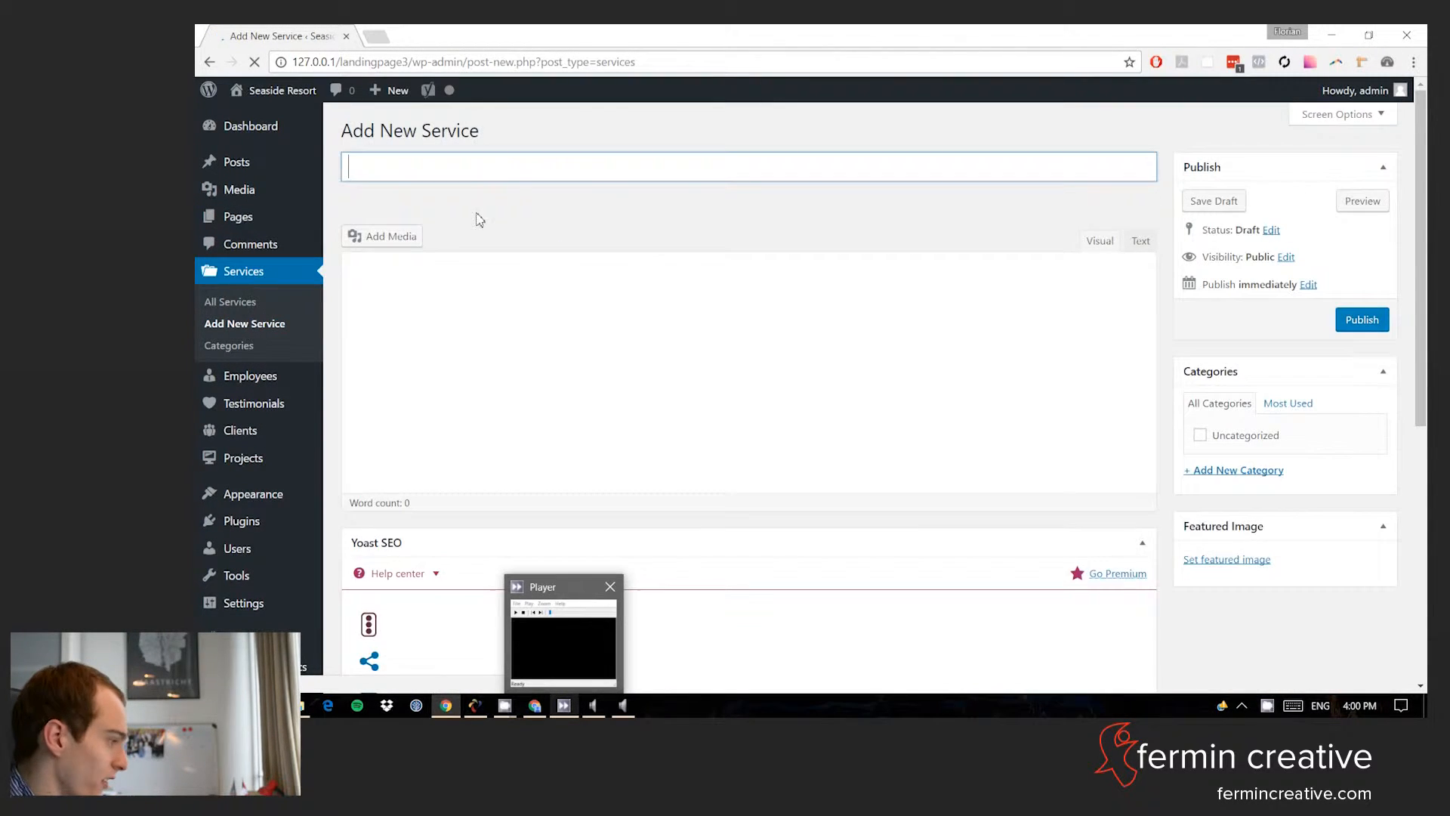
type("Luxurious Rooms")
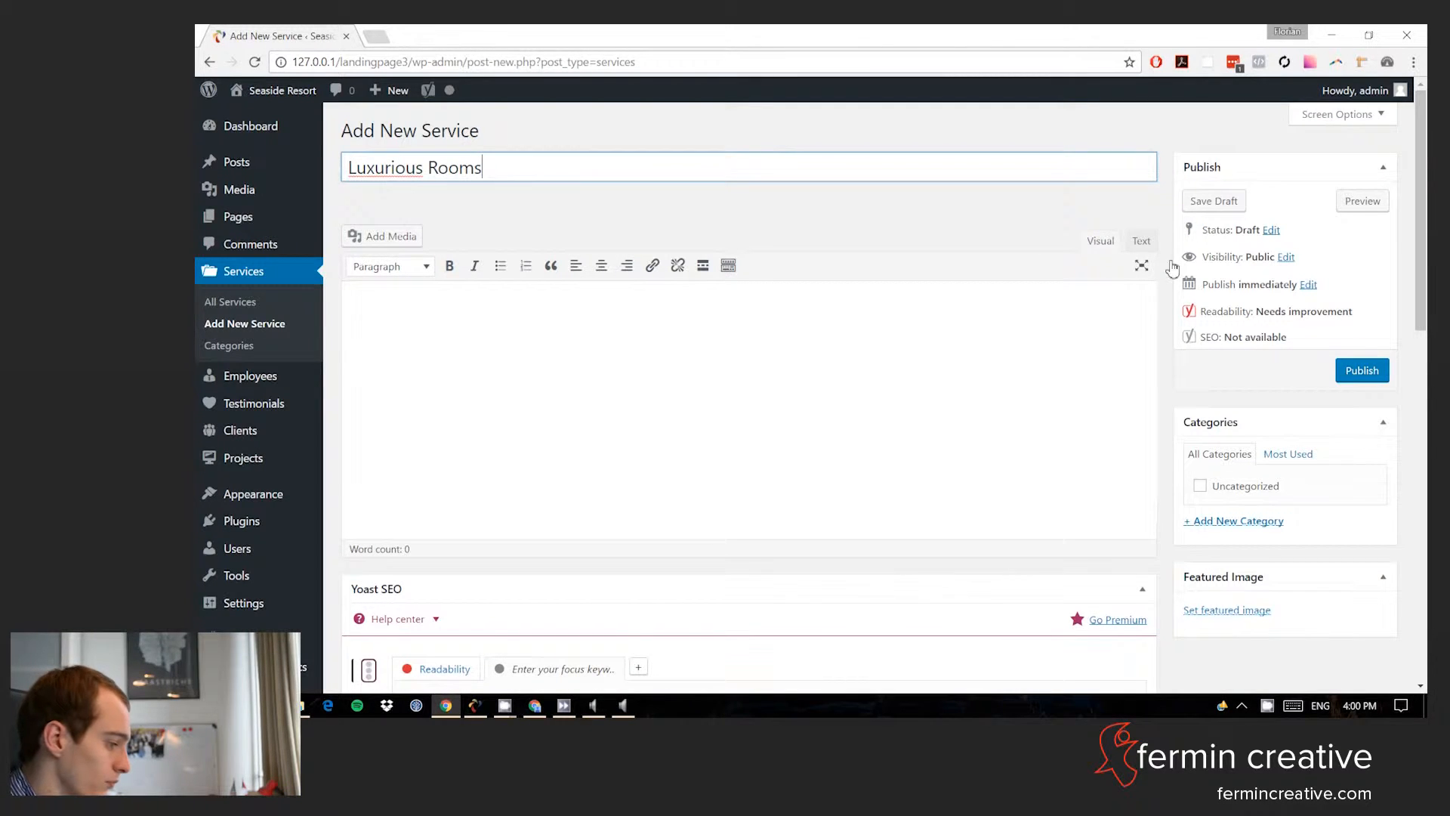
- Set the already uploaded comfortablerooms picture as the Luxurious Rooms featured image and publish the service
left_click(1250, 612)
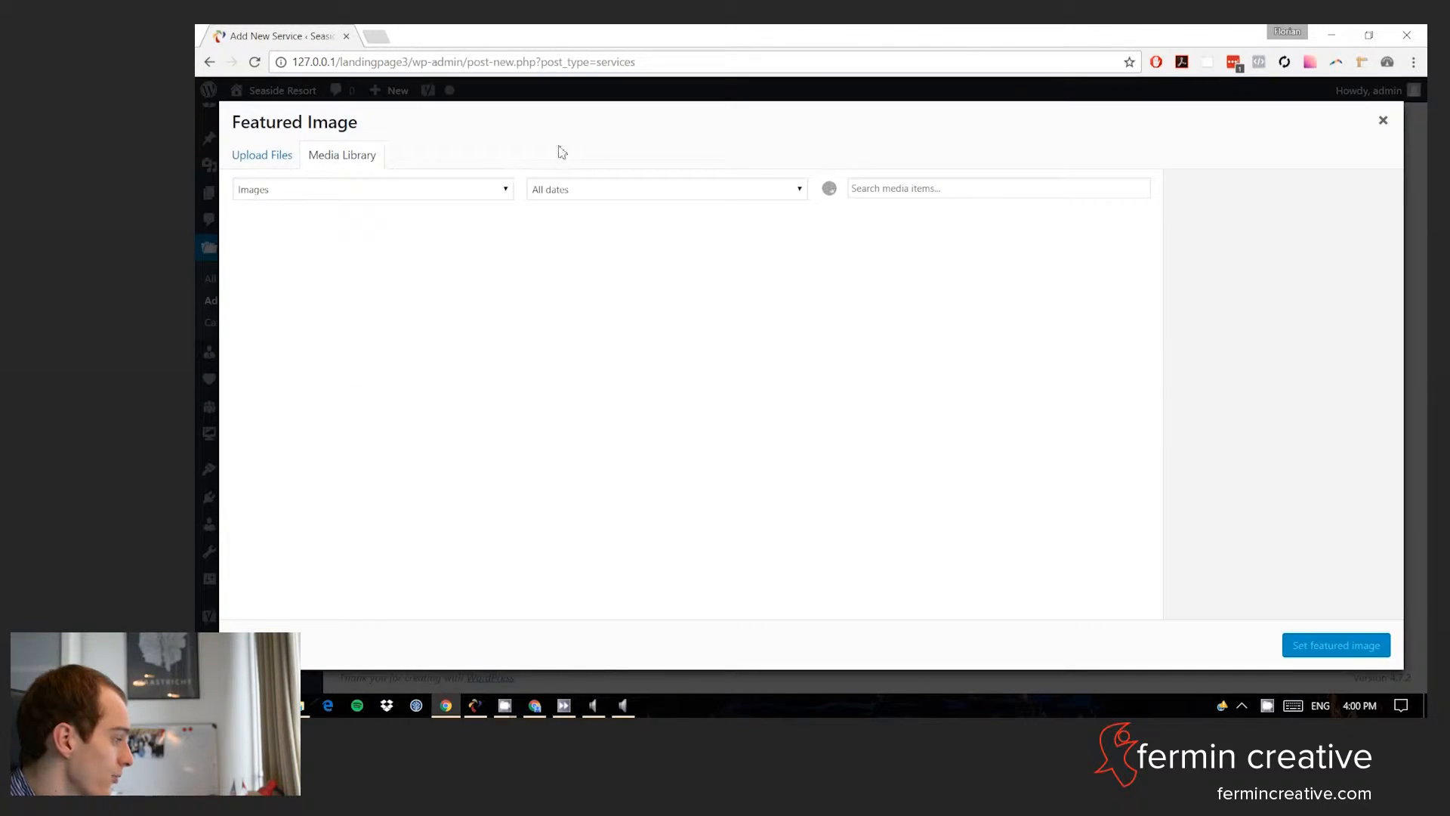
left_click(428, 308)
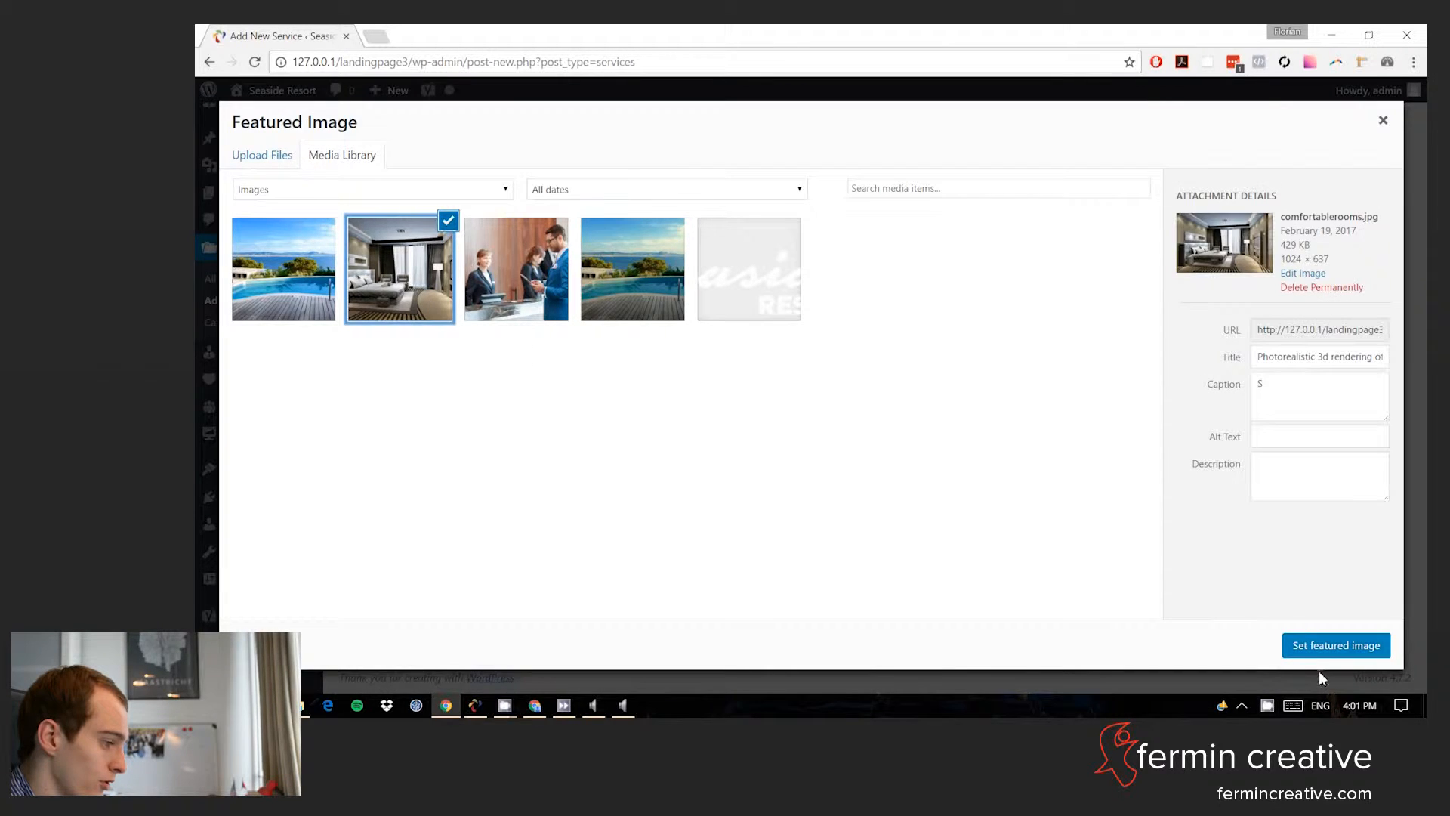
left_click(1321, 649)
left_click(1364, 367)
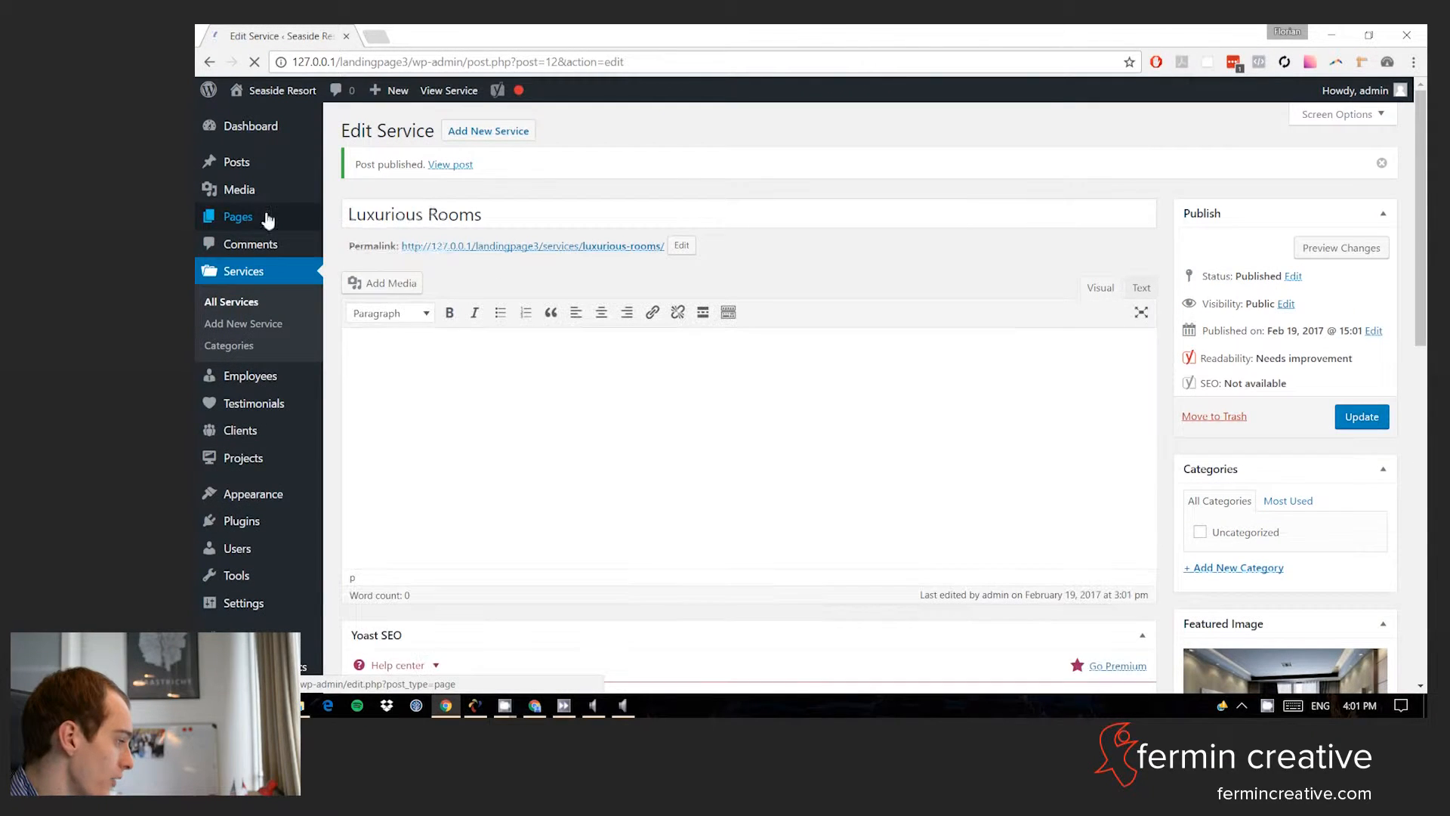
left_click(248, 302)
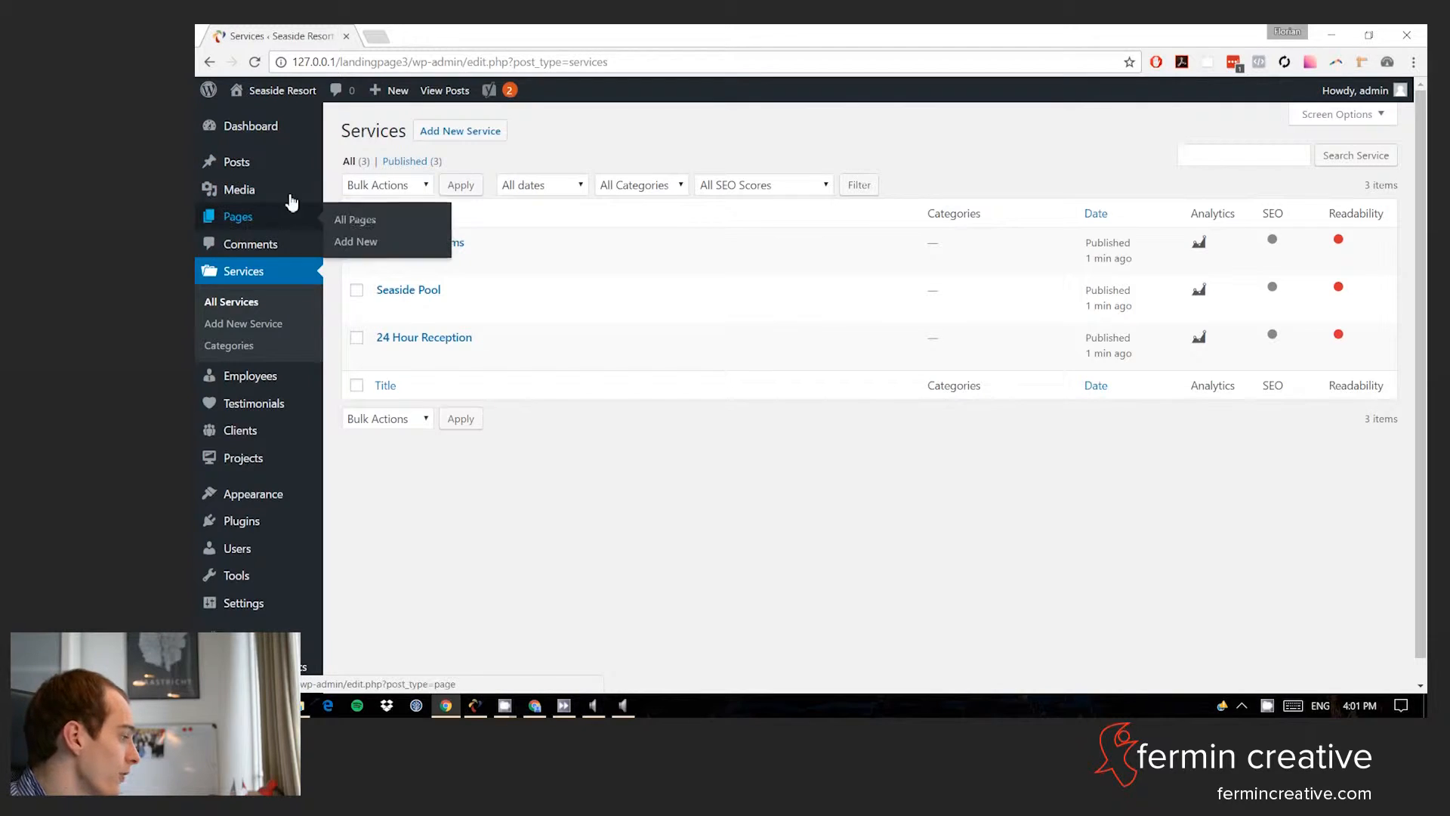
- Start a new page and title it "Home"
left_click(372, 228)
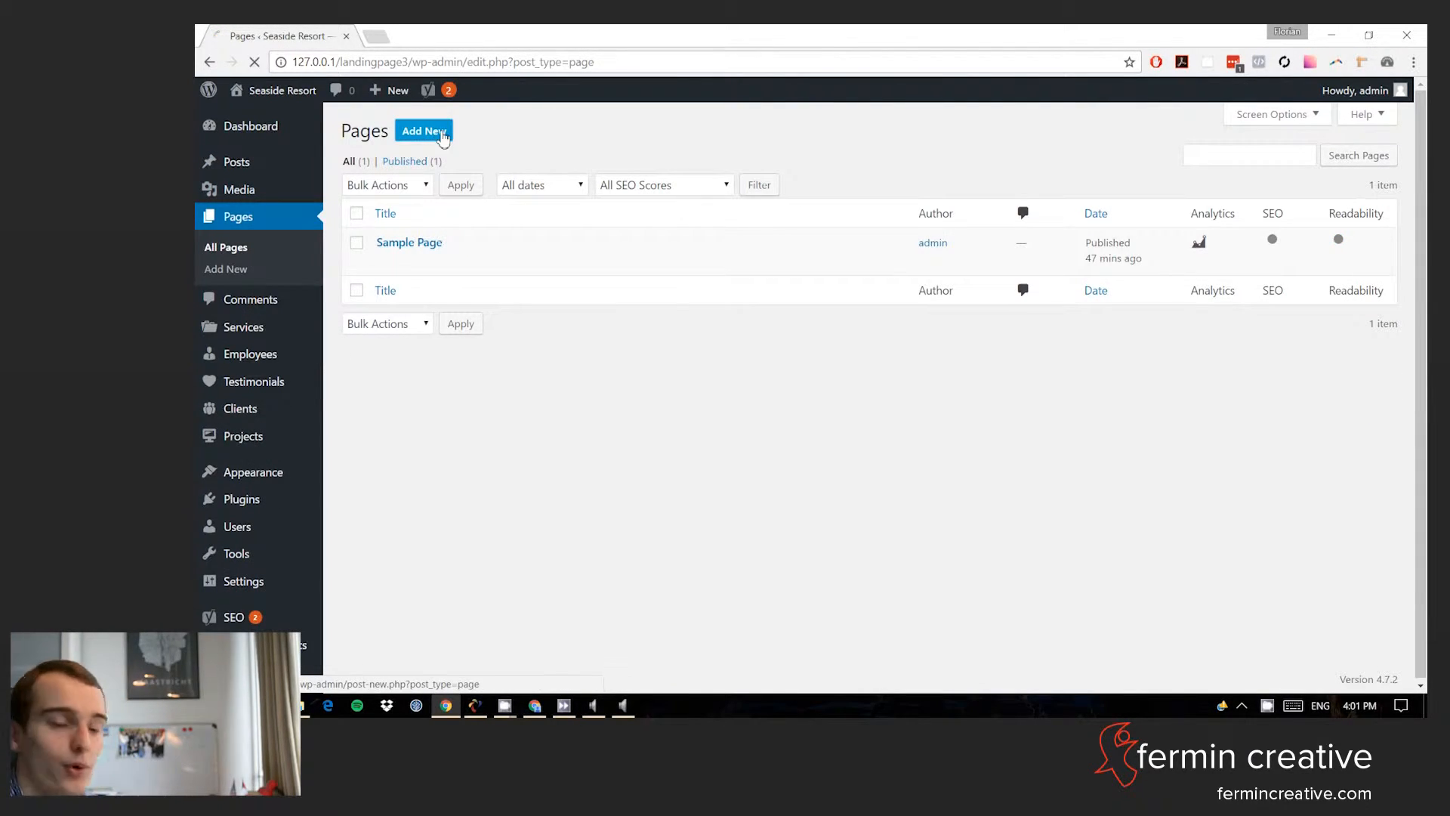
left_click(441, 132)
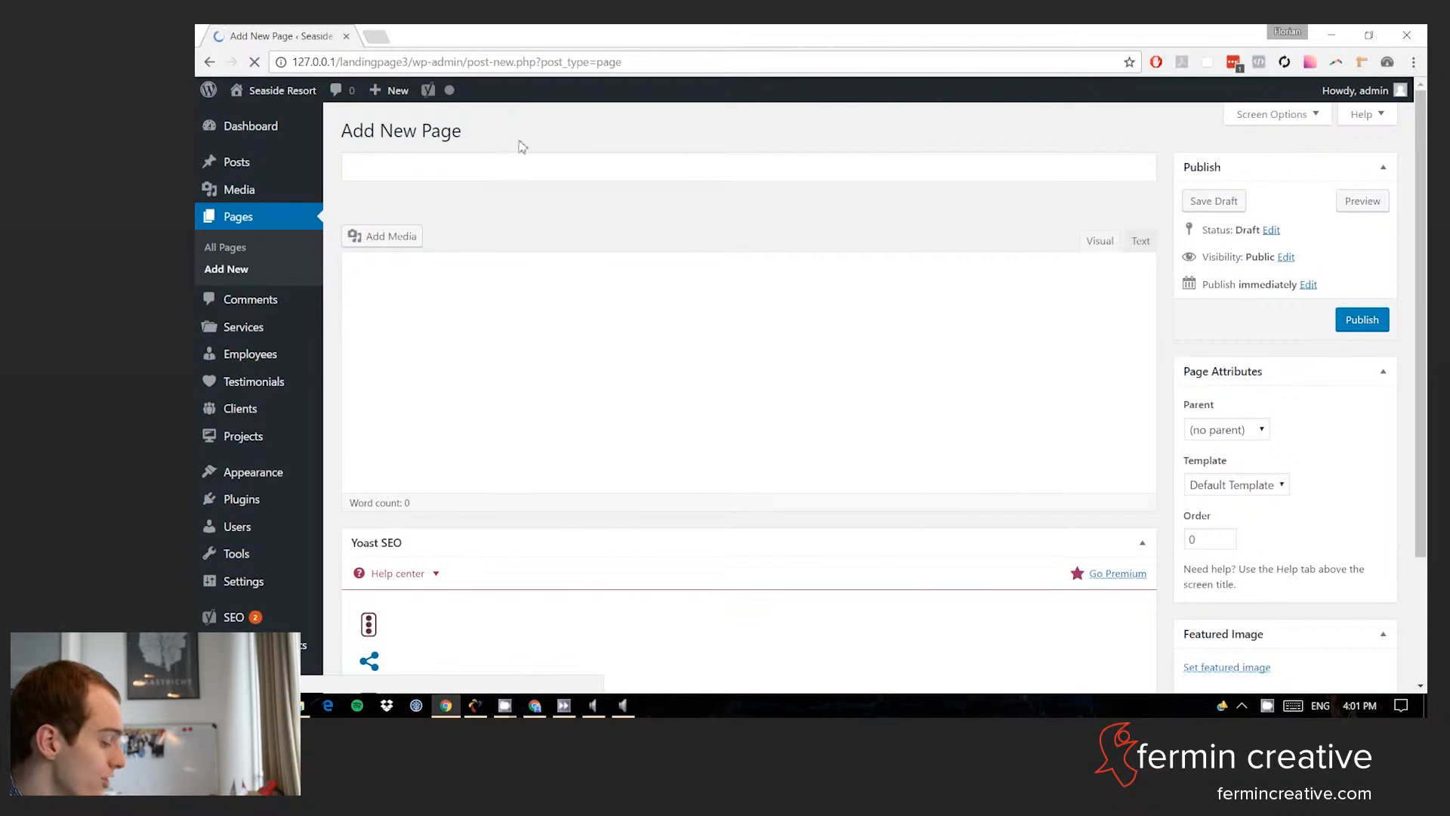
left_click(530, 168)
type("Home")
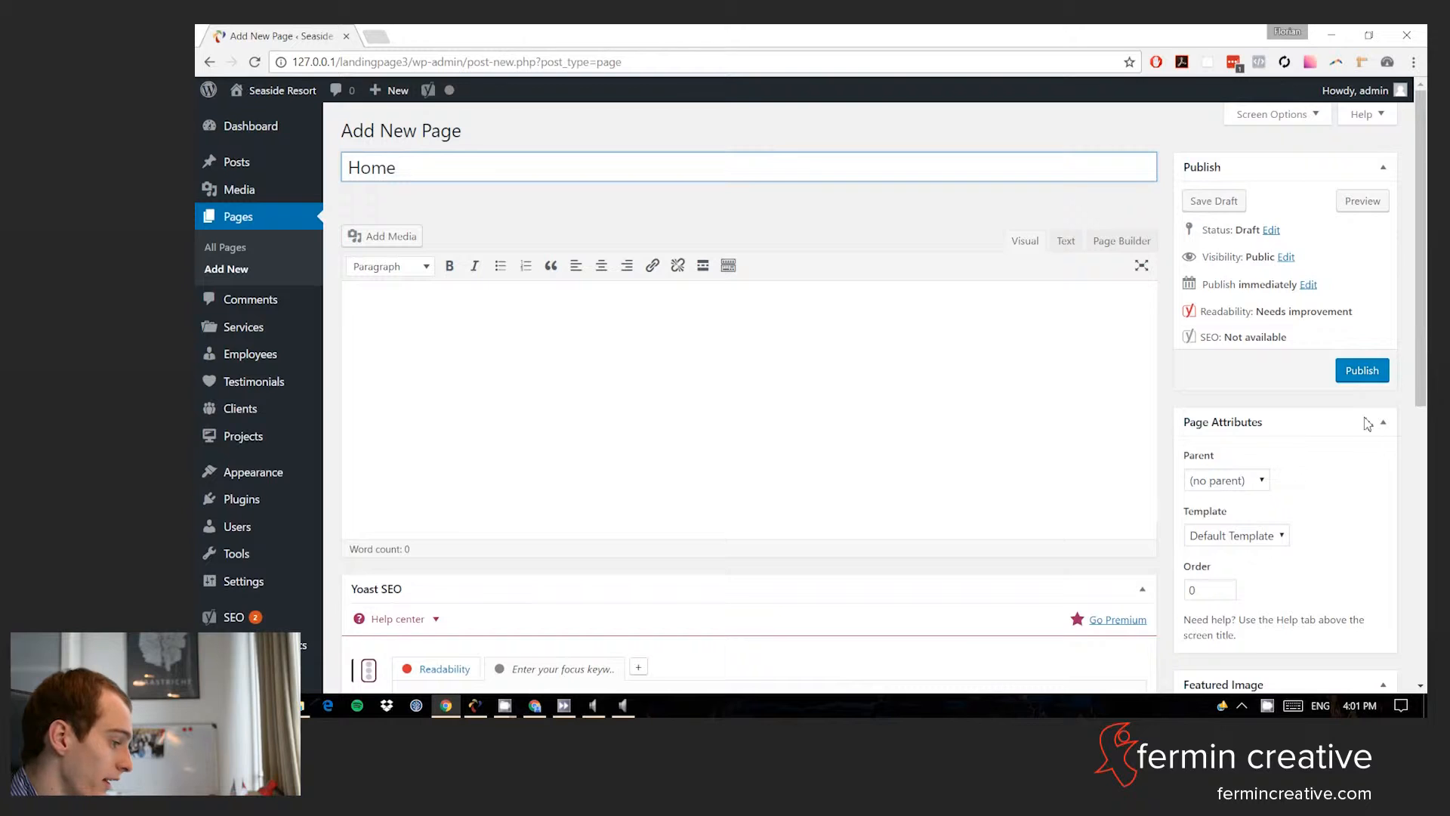
- Set the Home page's template to Front Page
left_click(1280, 535)
scroll(1311, 490, "down", 1)
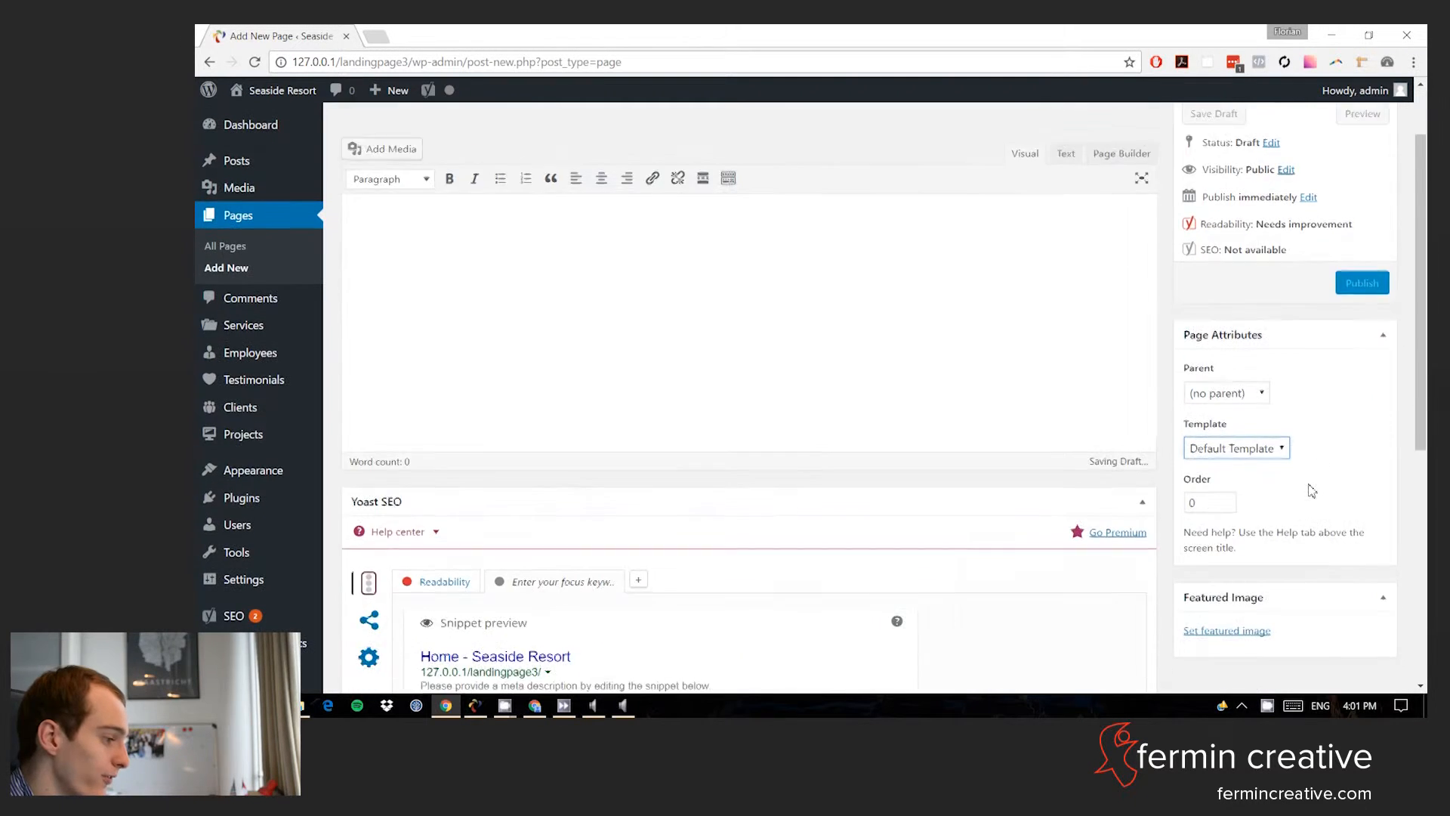
scroll(1312, 491, "down", 1)
left_click(1262, 377)
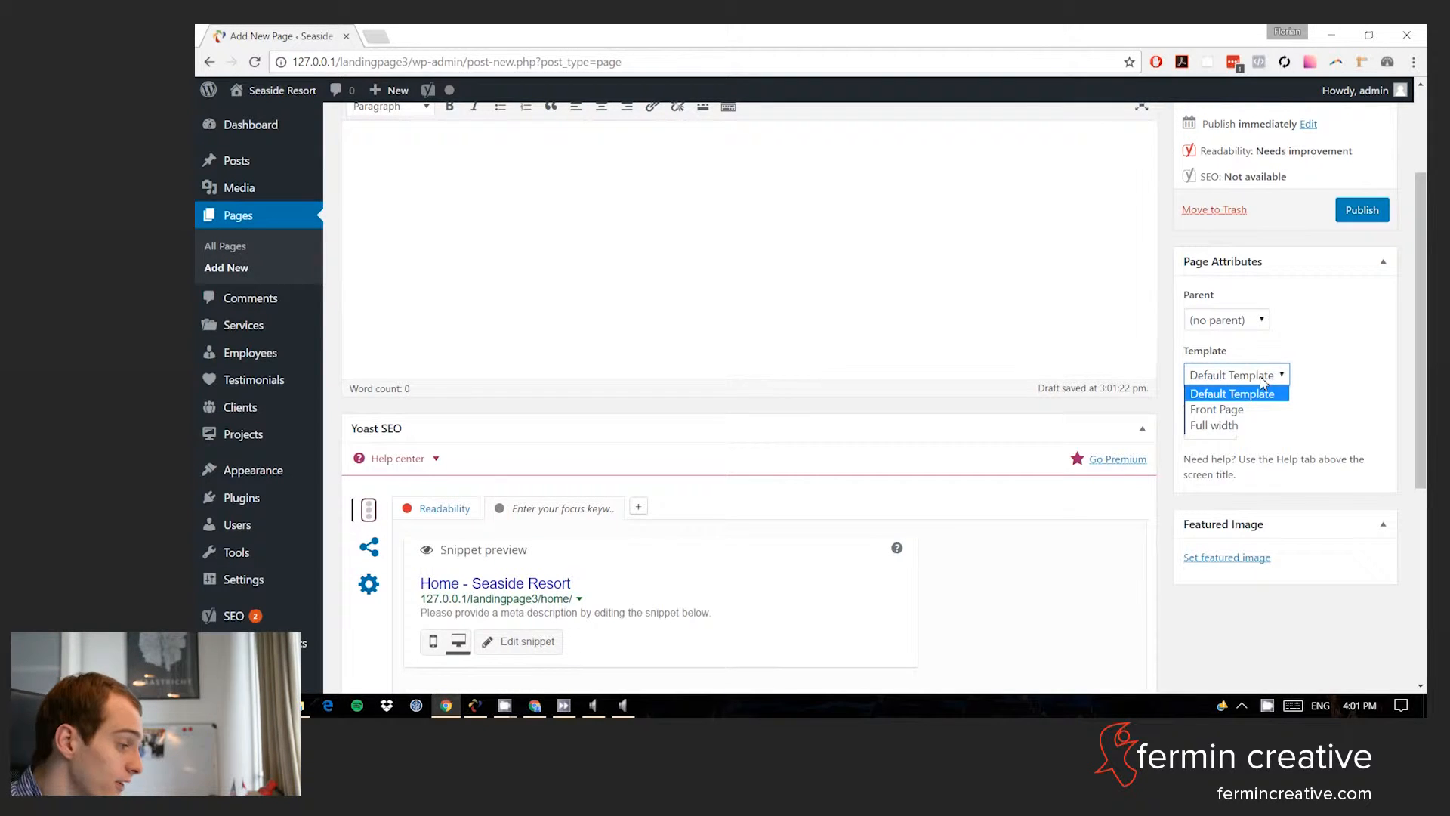
left_click(1254, 408)
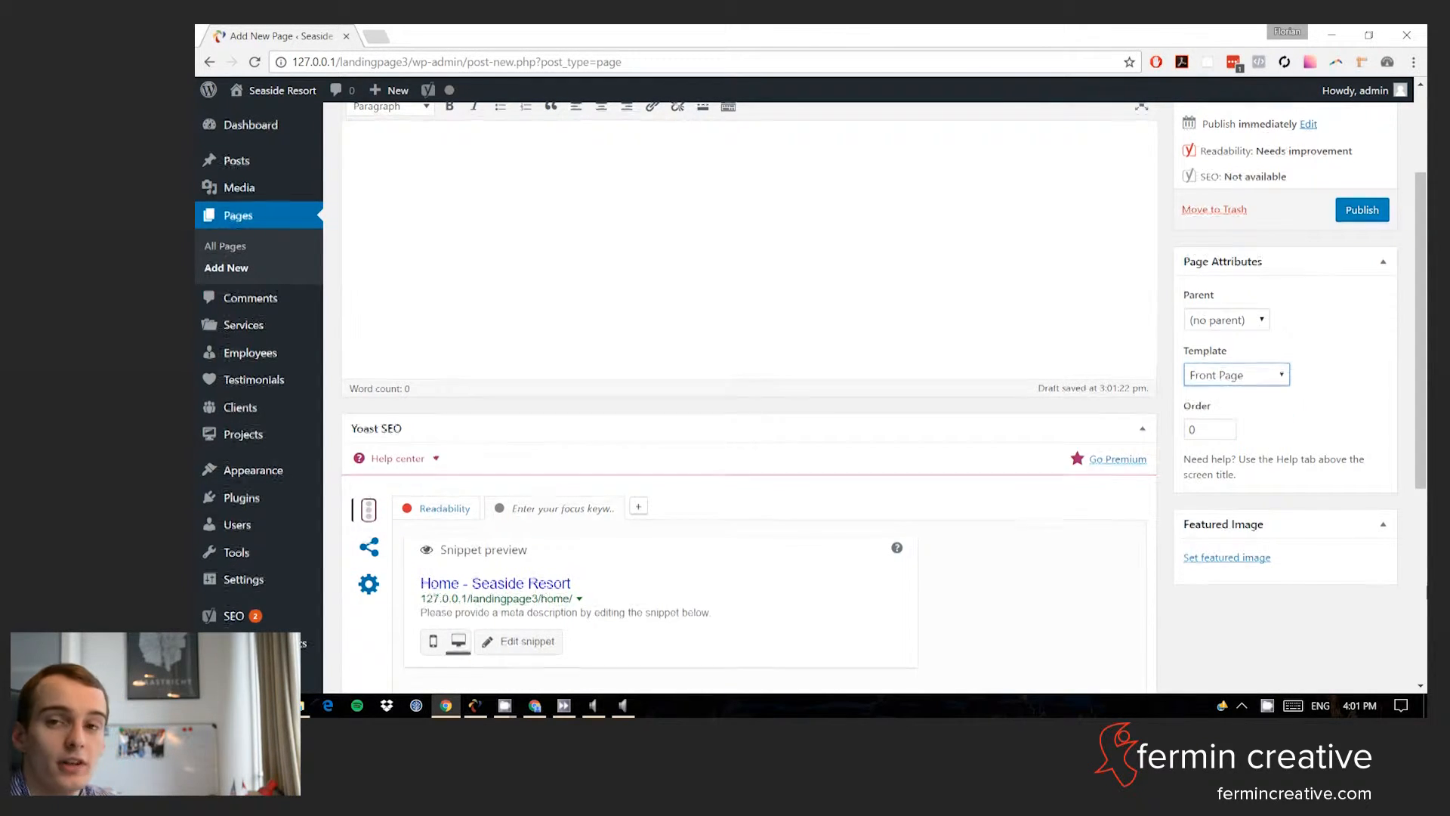
scroll(1402, 563, "up", 2)
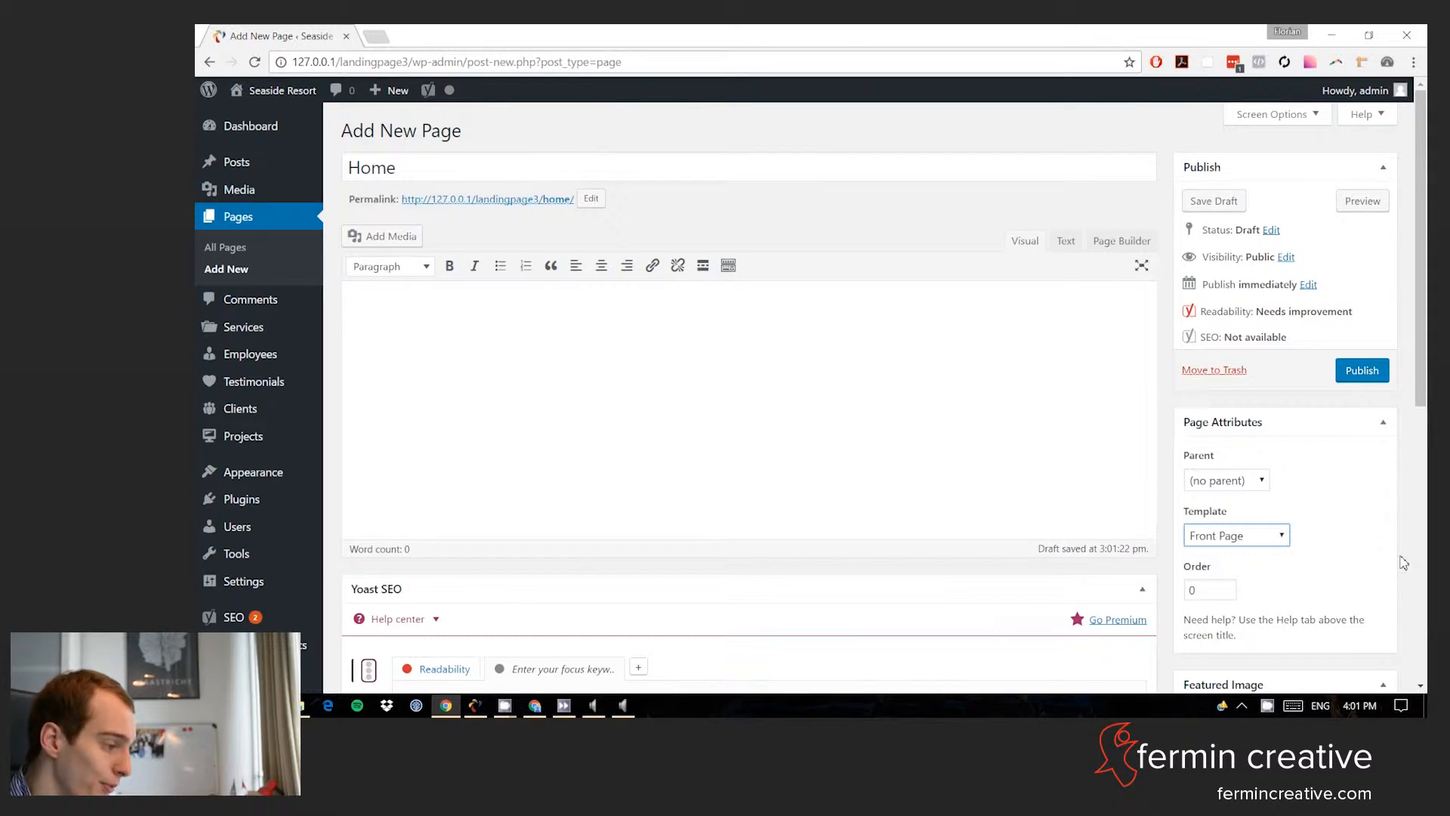
- Publish the Home page and open the site's Reading settings
left_click(1368, 375)
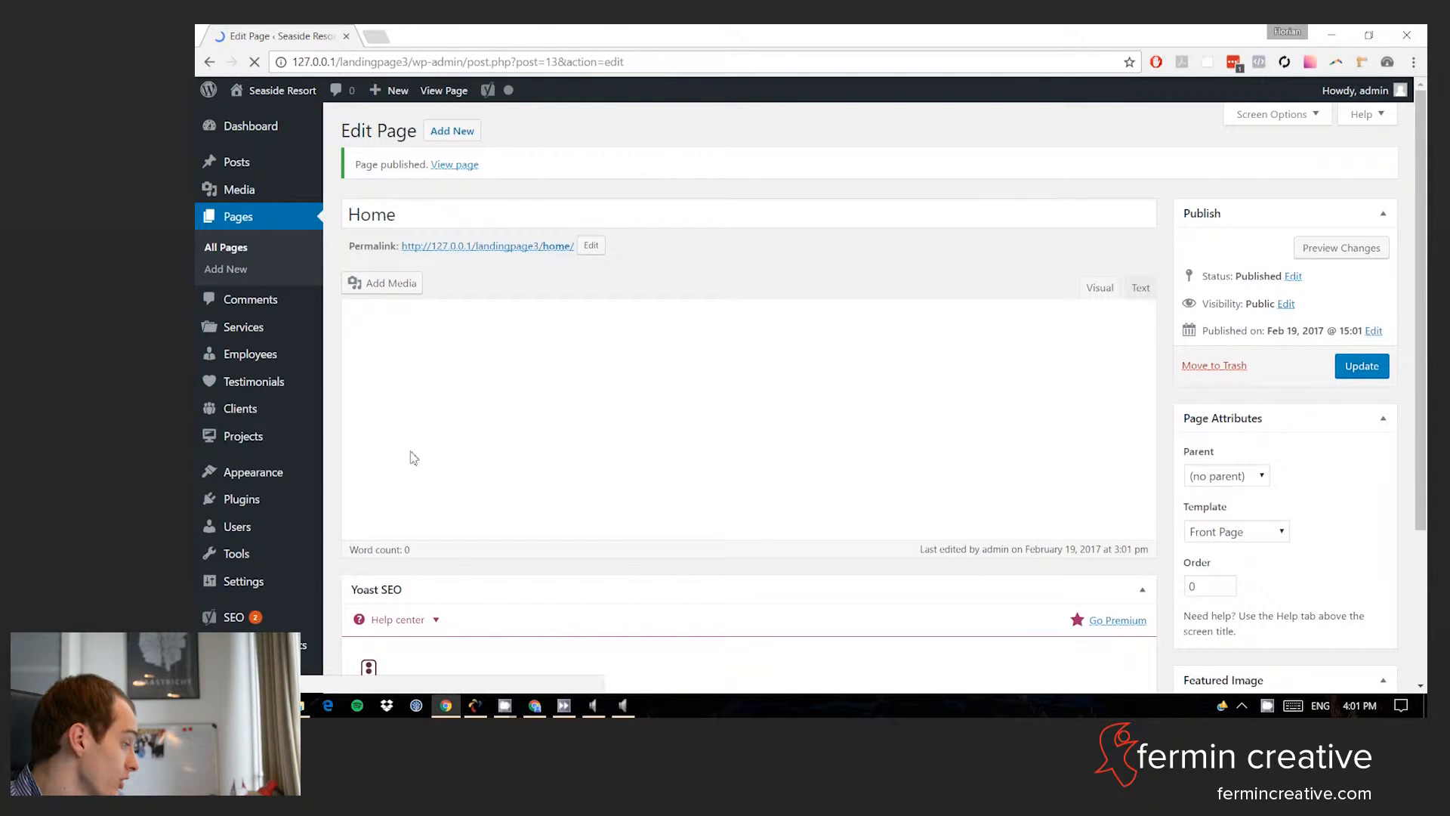
scroll(354, 476, "down", 4)
scroll(321, 456, "down", 2)
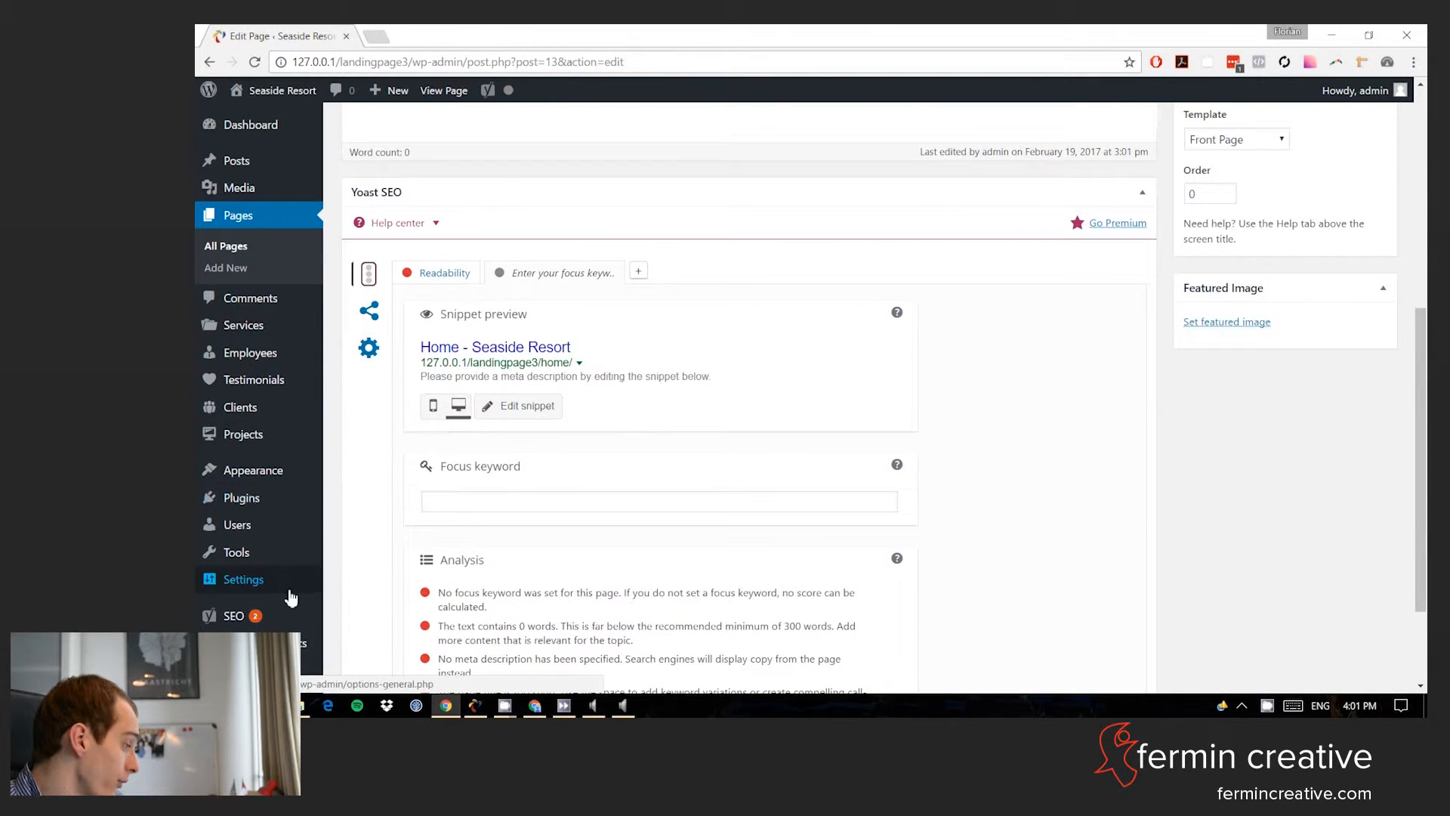
mouse_move(291, 589)
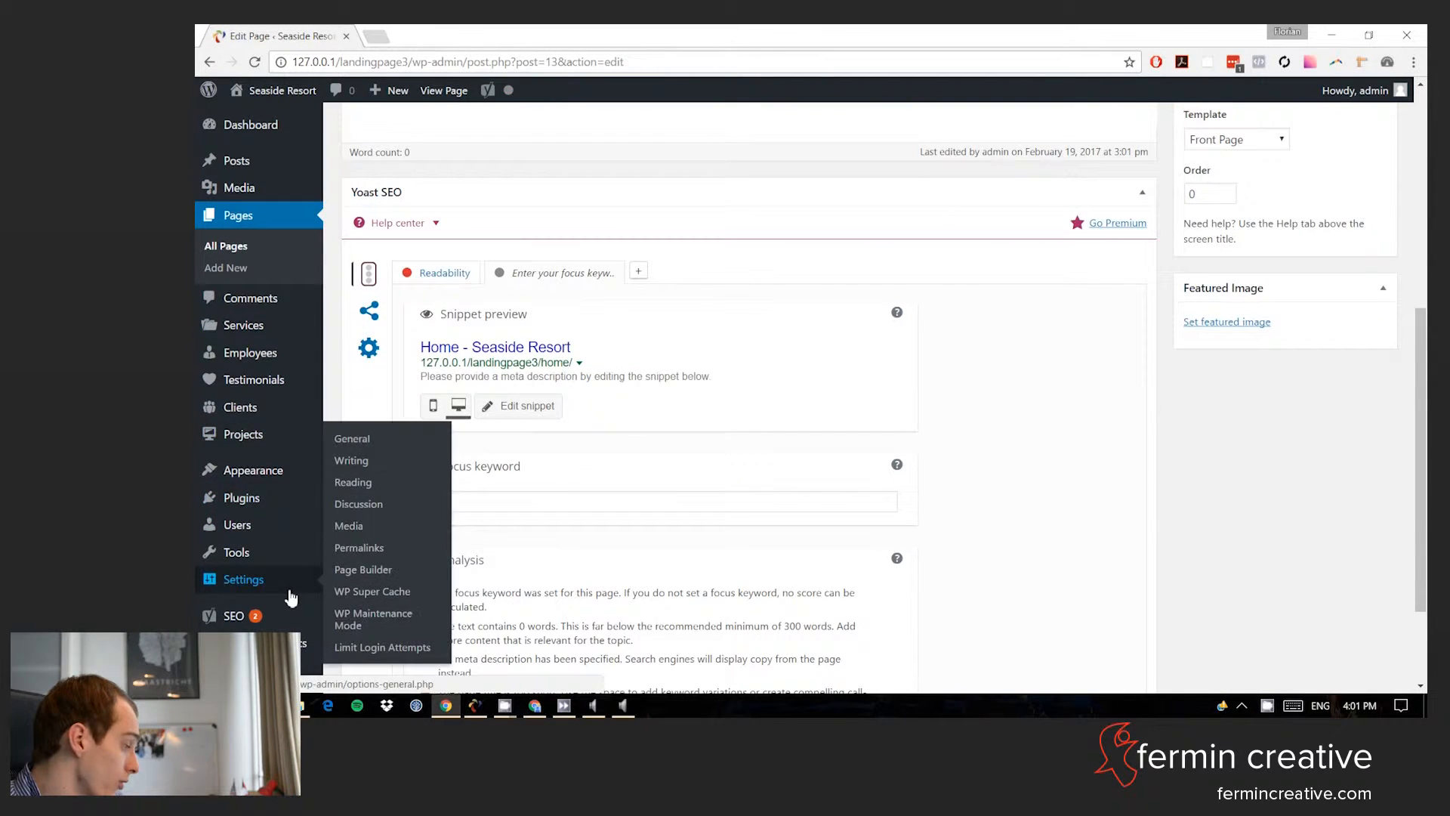
left_click(359, 484)
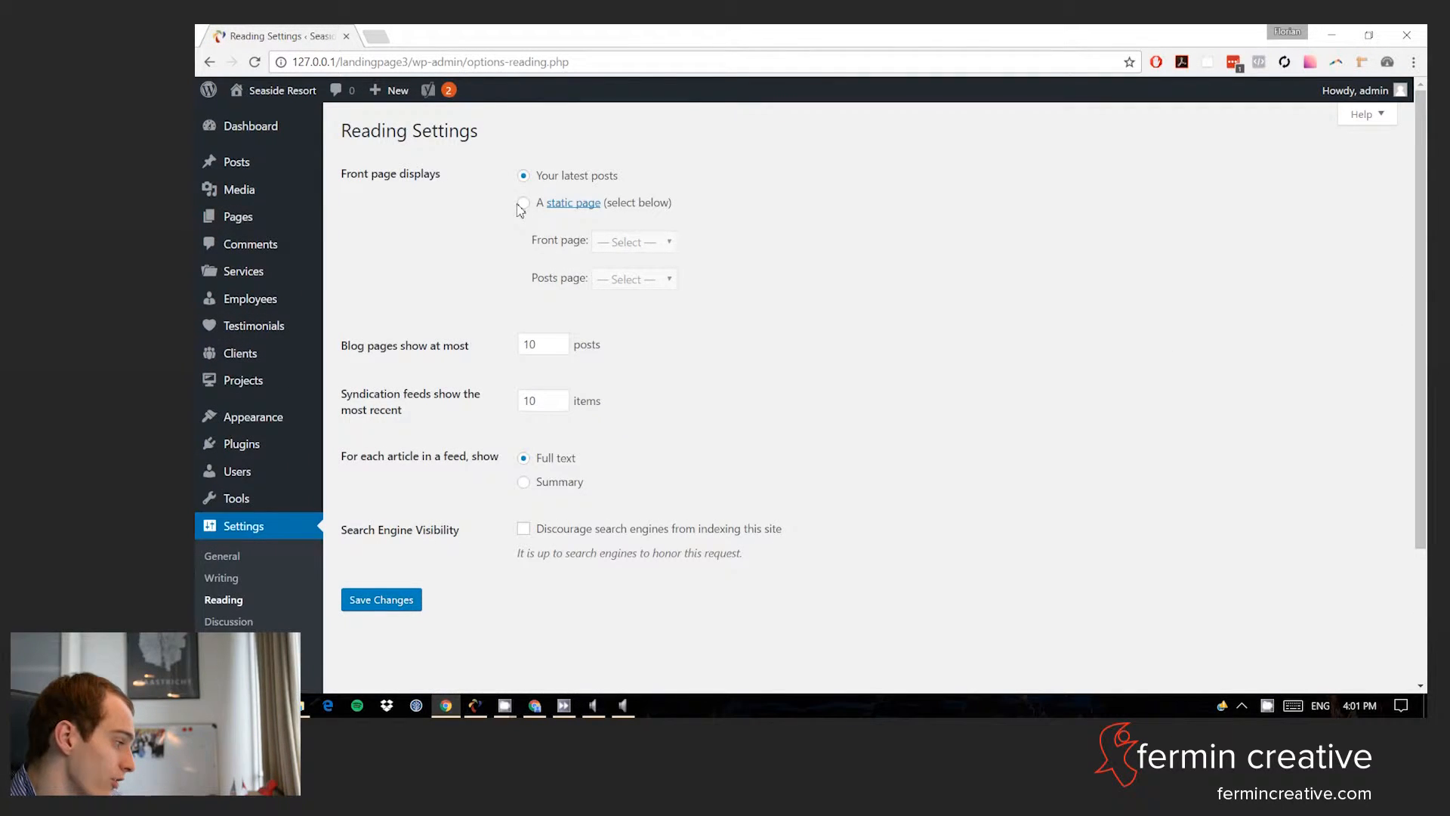
- Set the front page display to a static page, choose Home as the front page, and save the settings
left_click(524, 202)
left_click(635, 242)
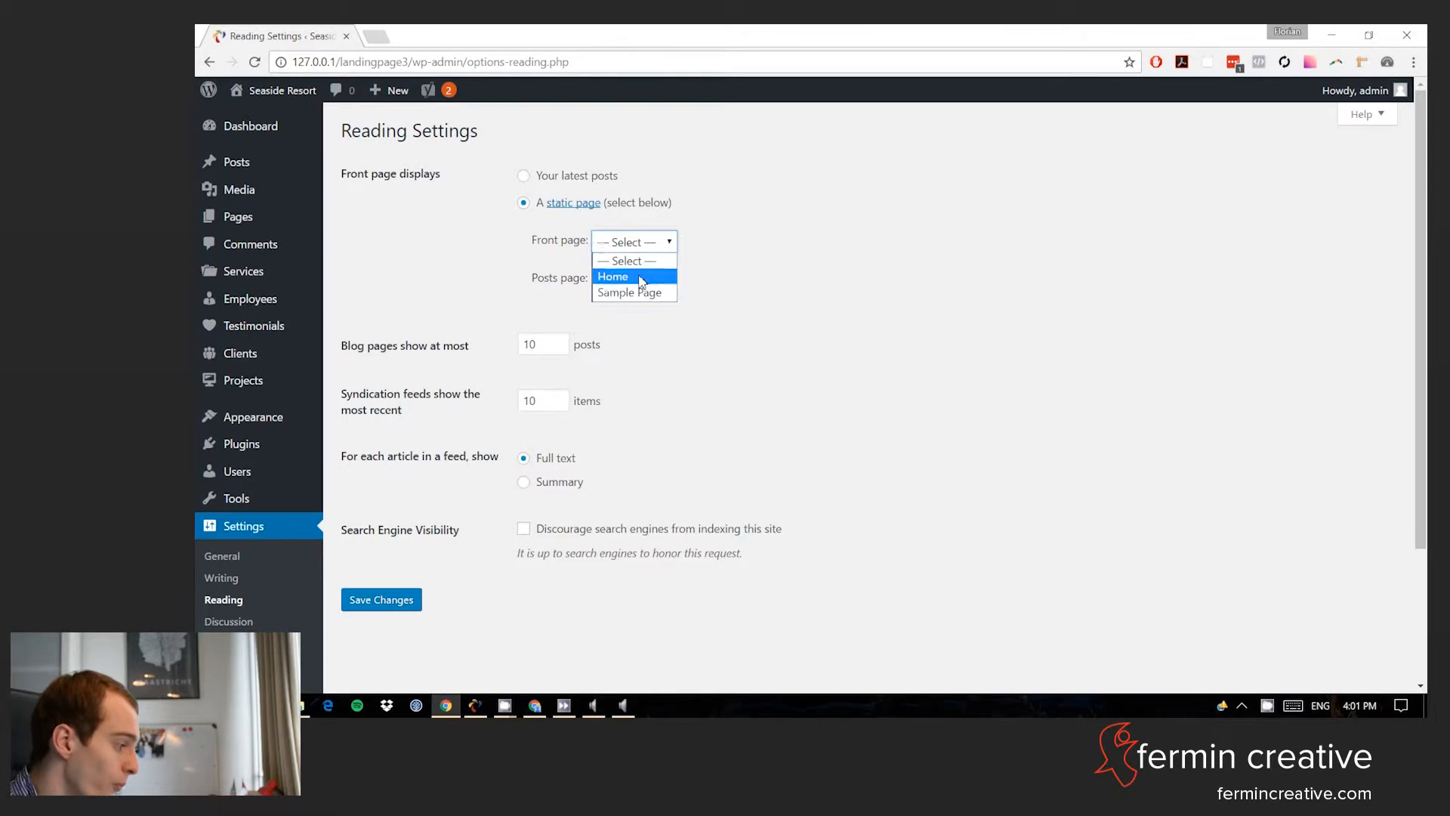
left_click(615, 279)
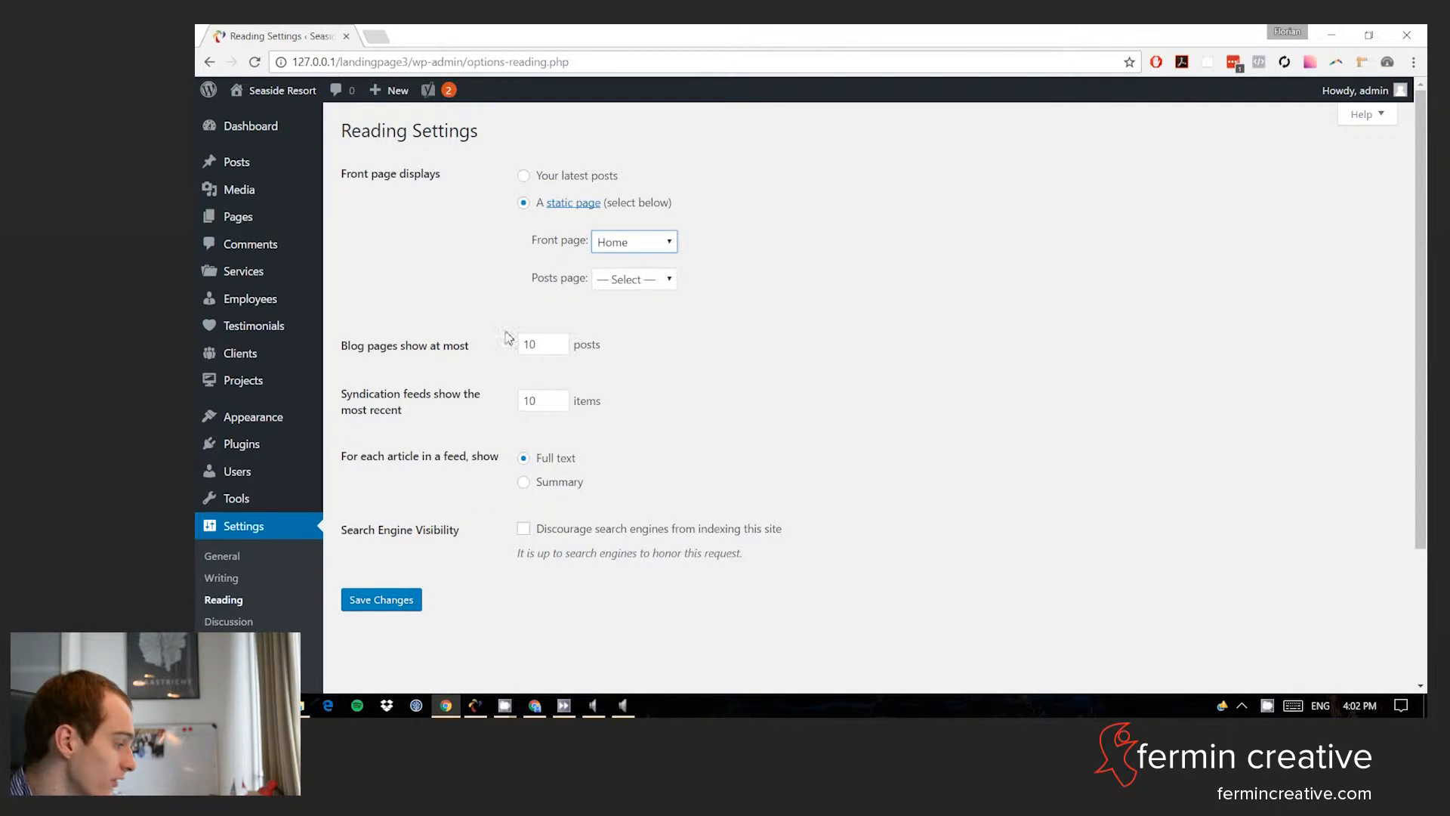
left_click(383, 602)
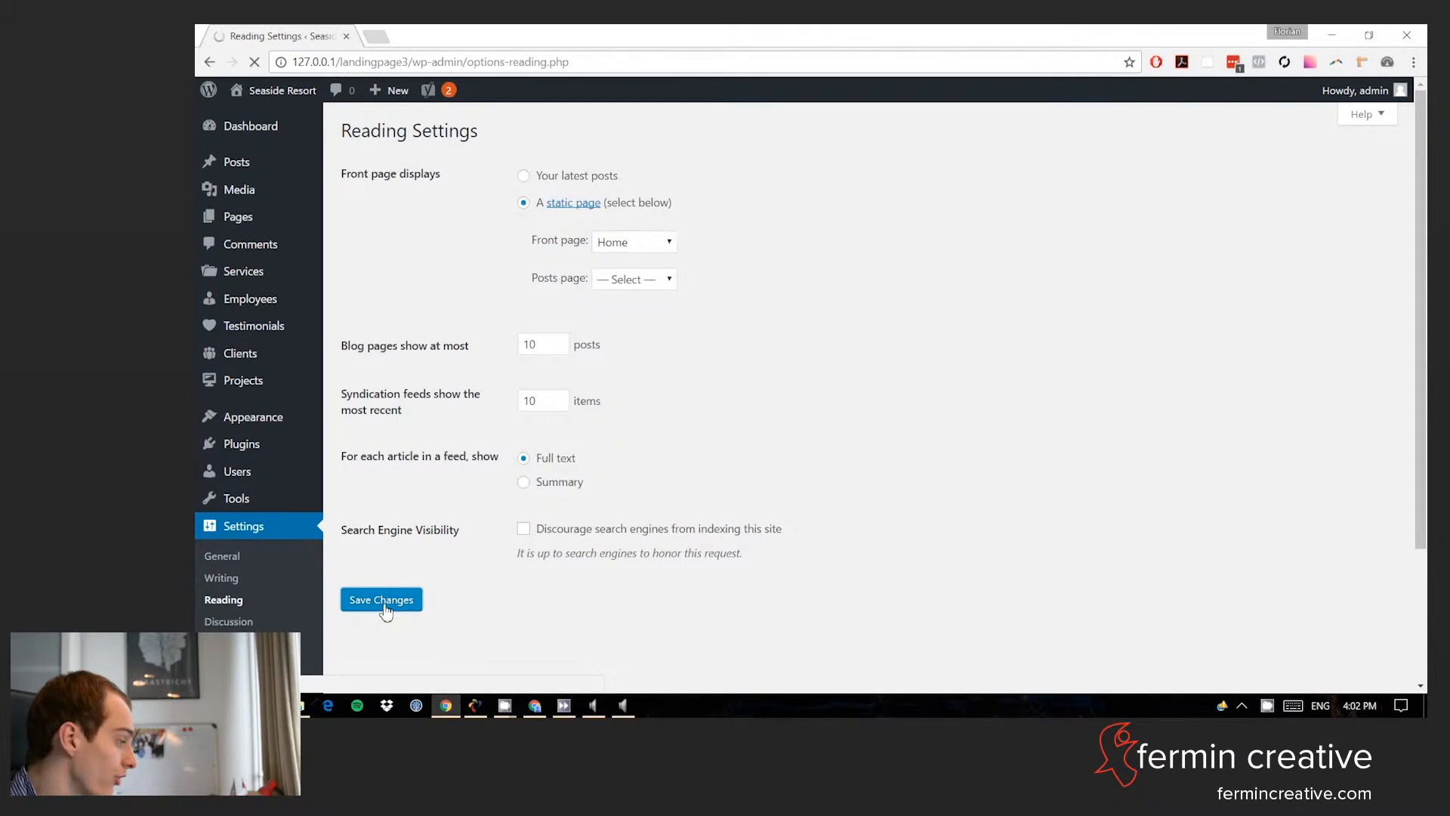
- Visit the live site to check how the new front page looks
mouse_move(276, 94)
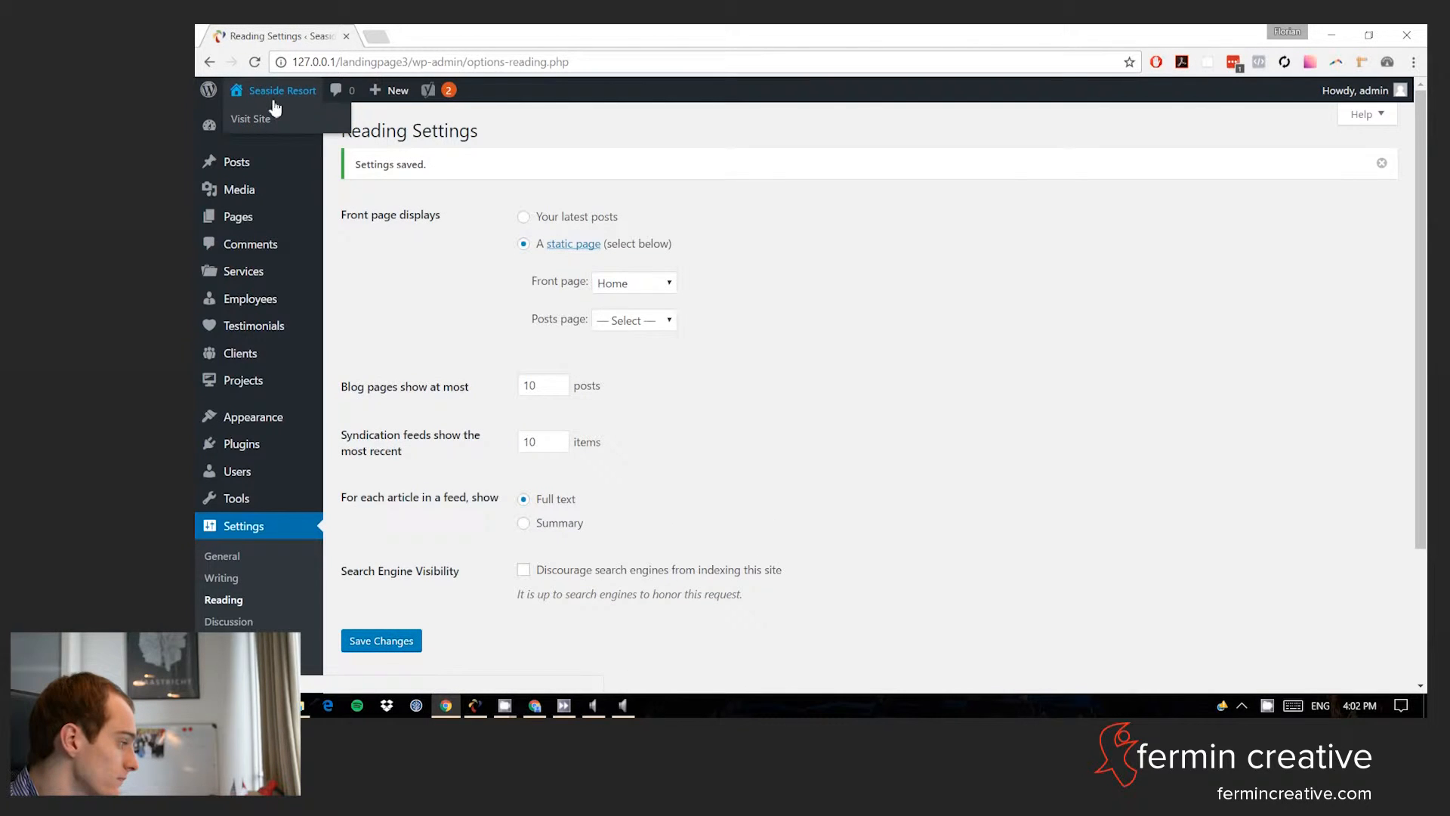
left_click(282, 123)
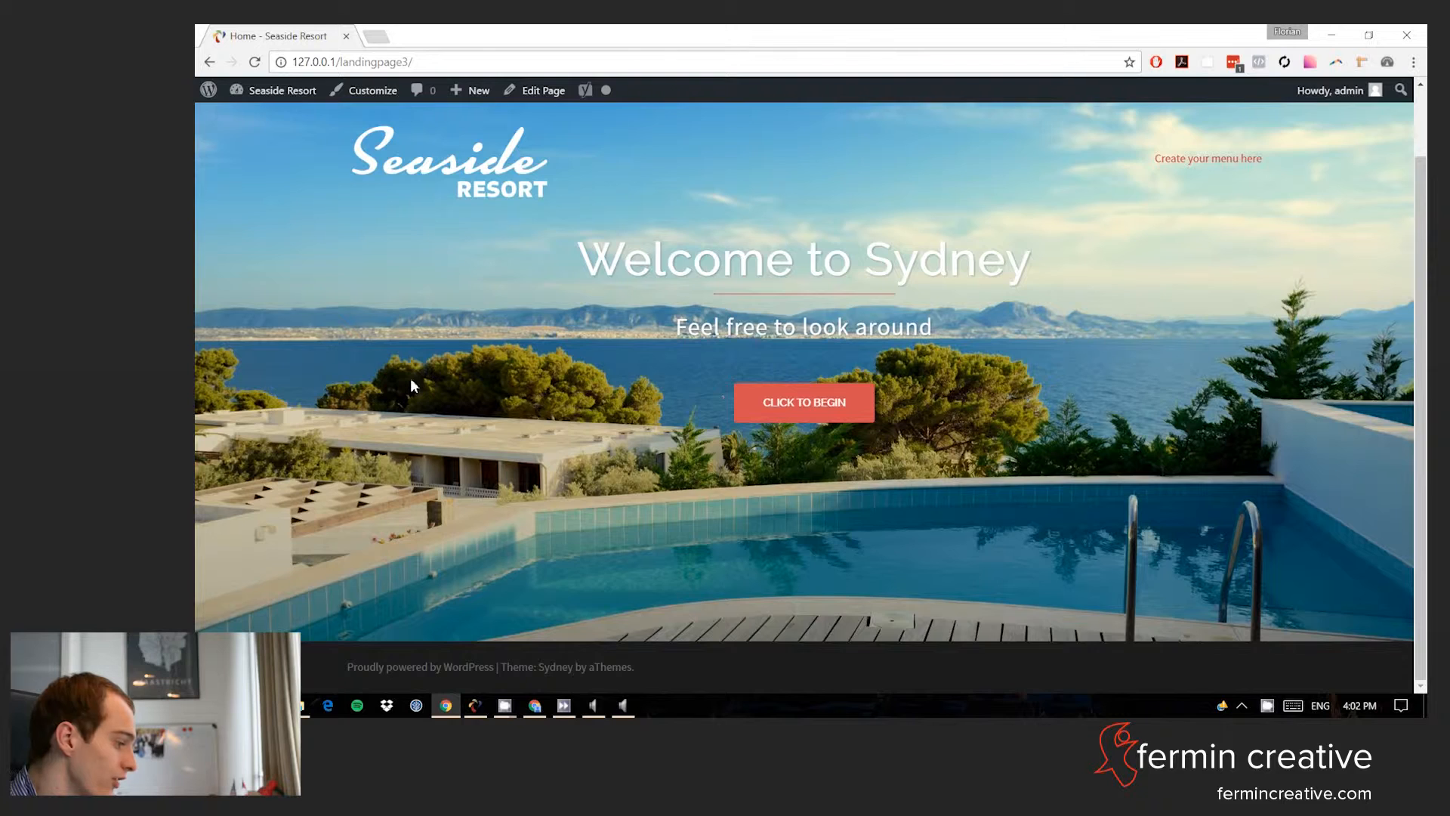
scroll(411, 384, "down", 1)
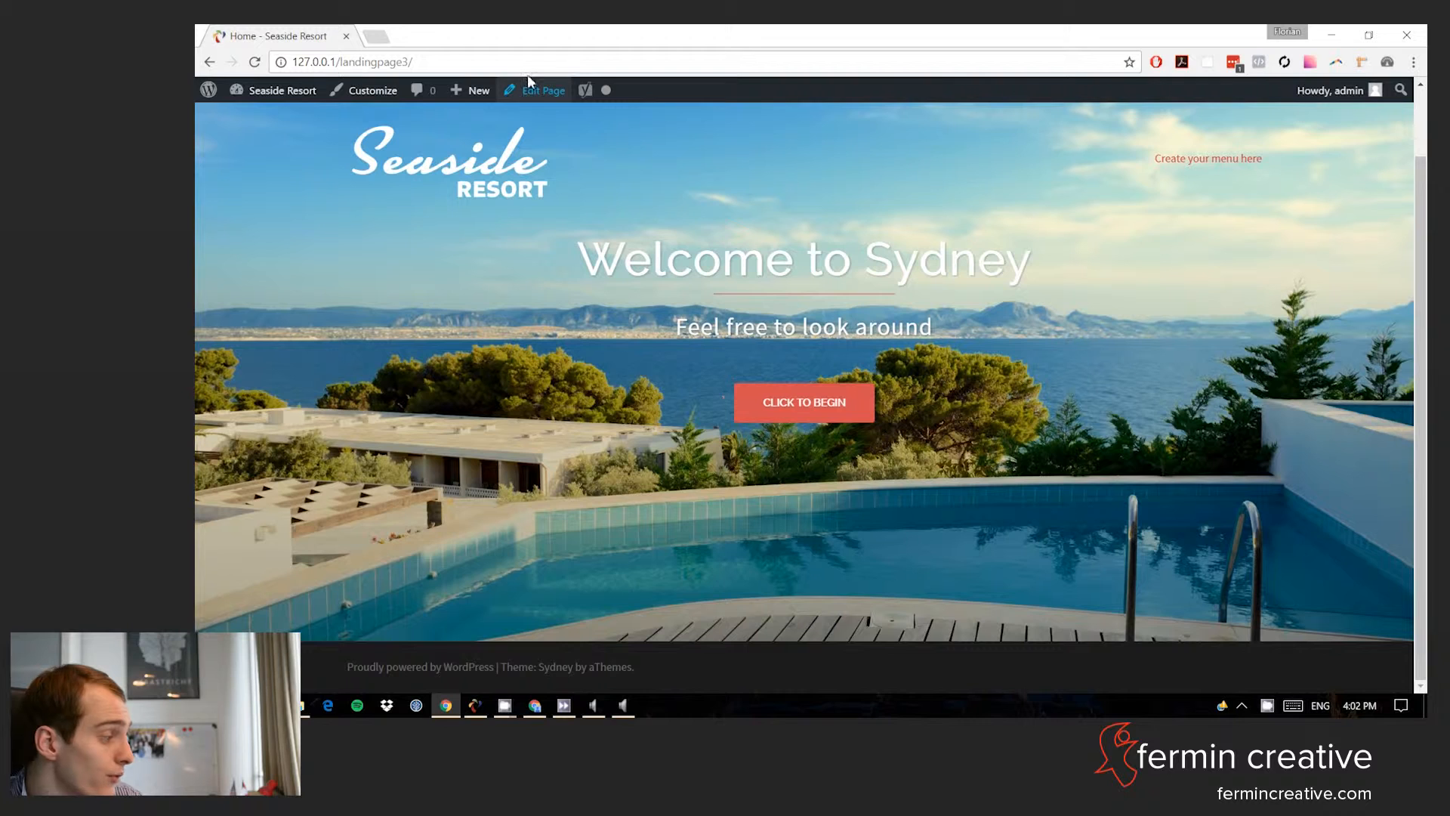
- Open the Home page for editing and switch its content area to Page Builder
left_click(514, 105)
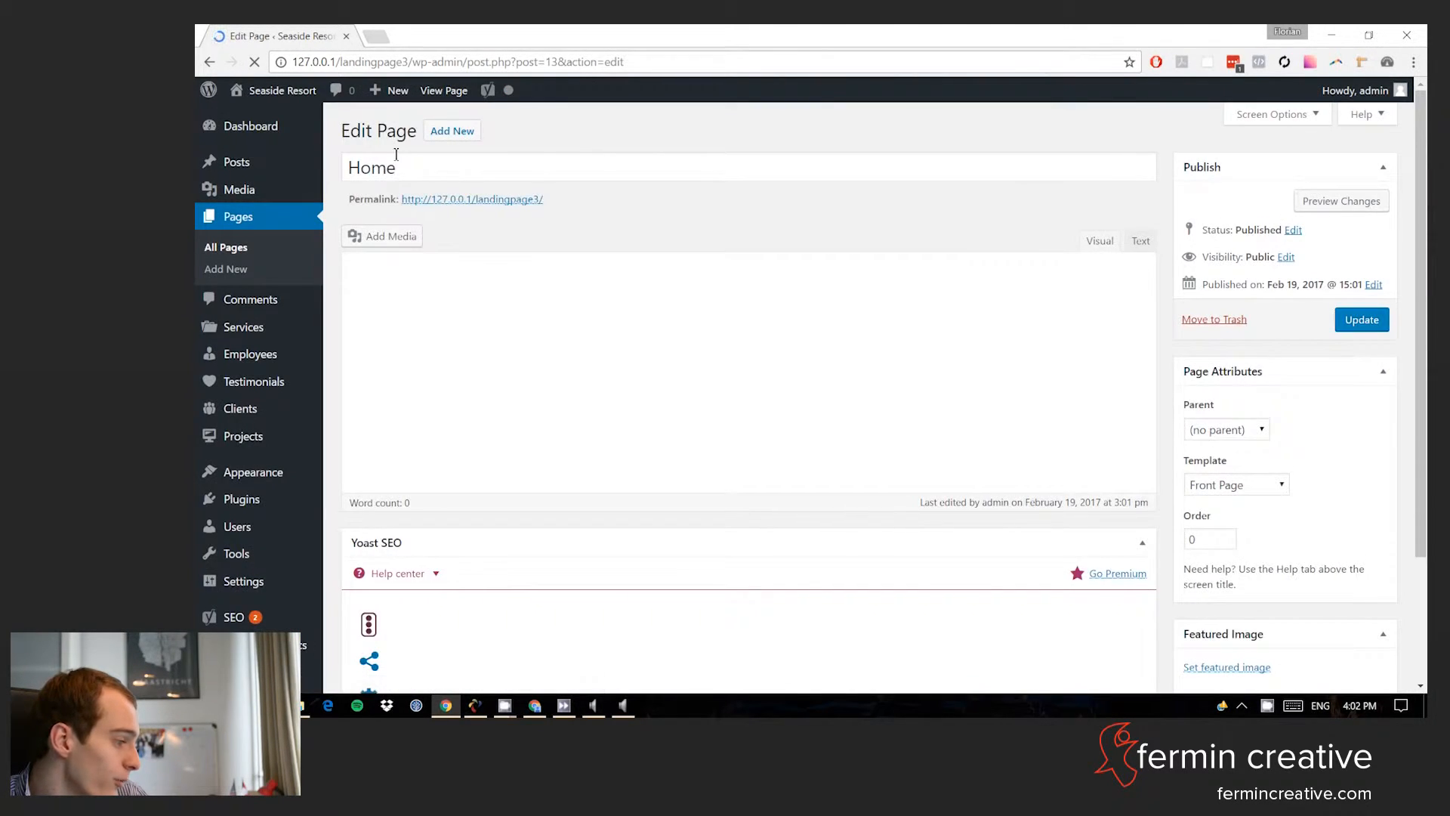
scroll(429, 354, "down", 1)
scroll(429, 350, "up", 1)
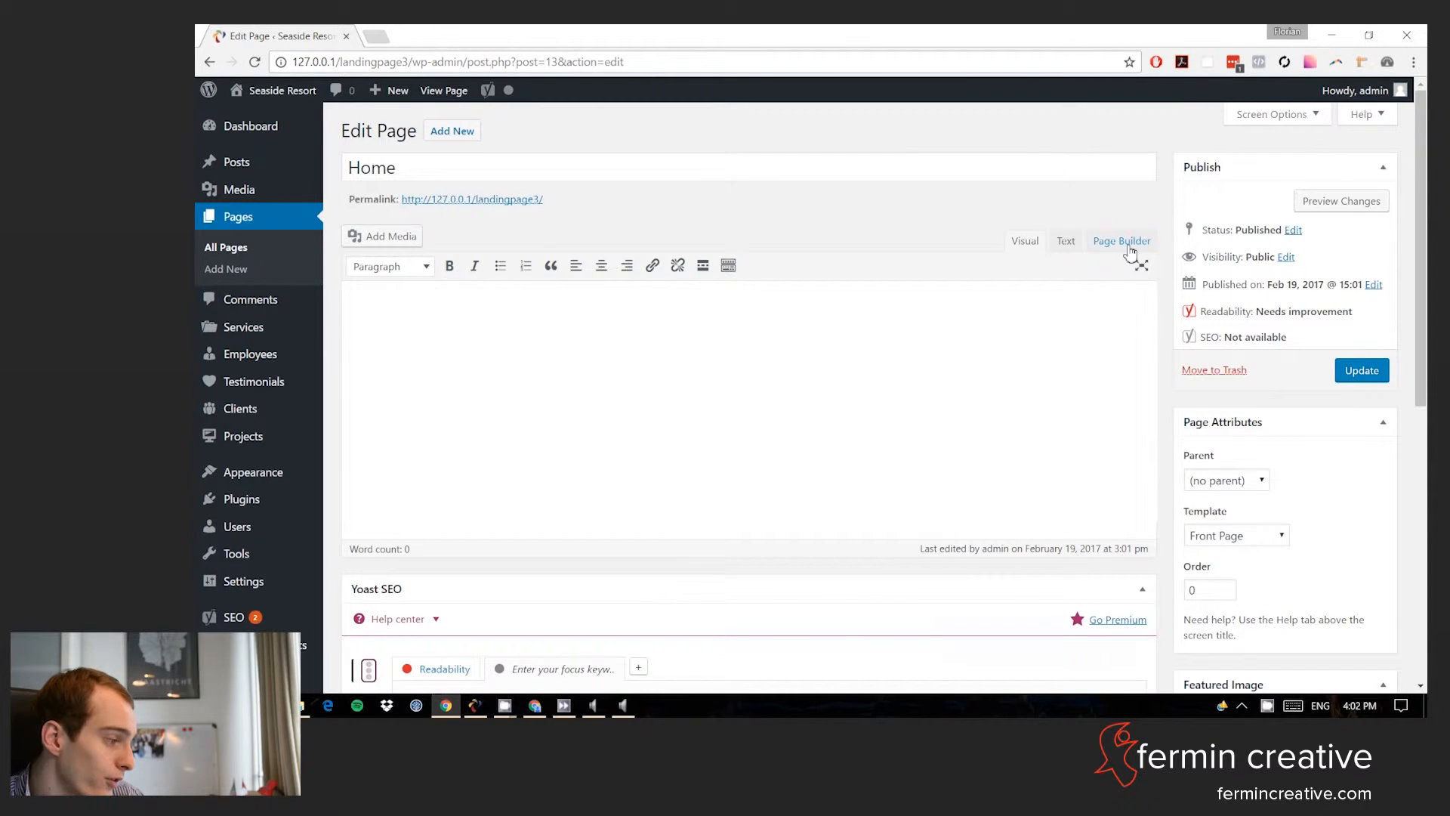
left_click(1126, 242)
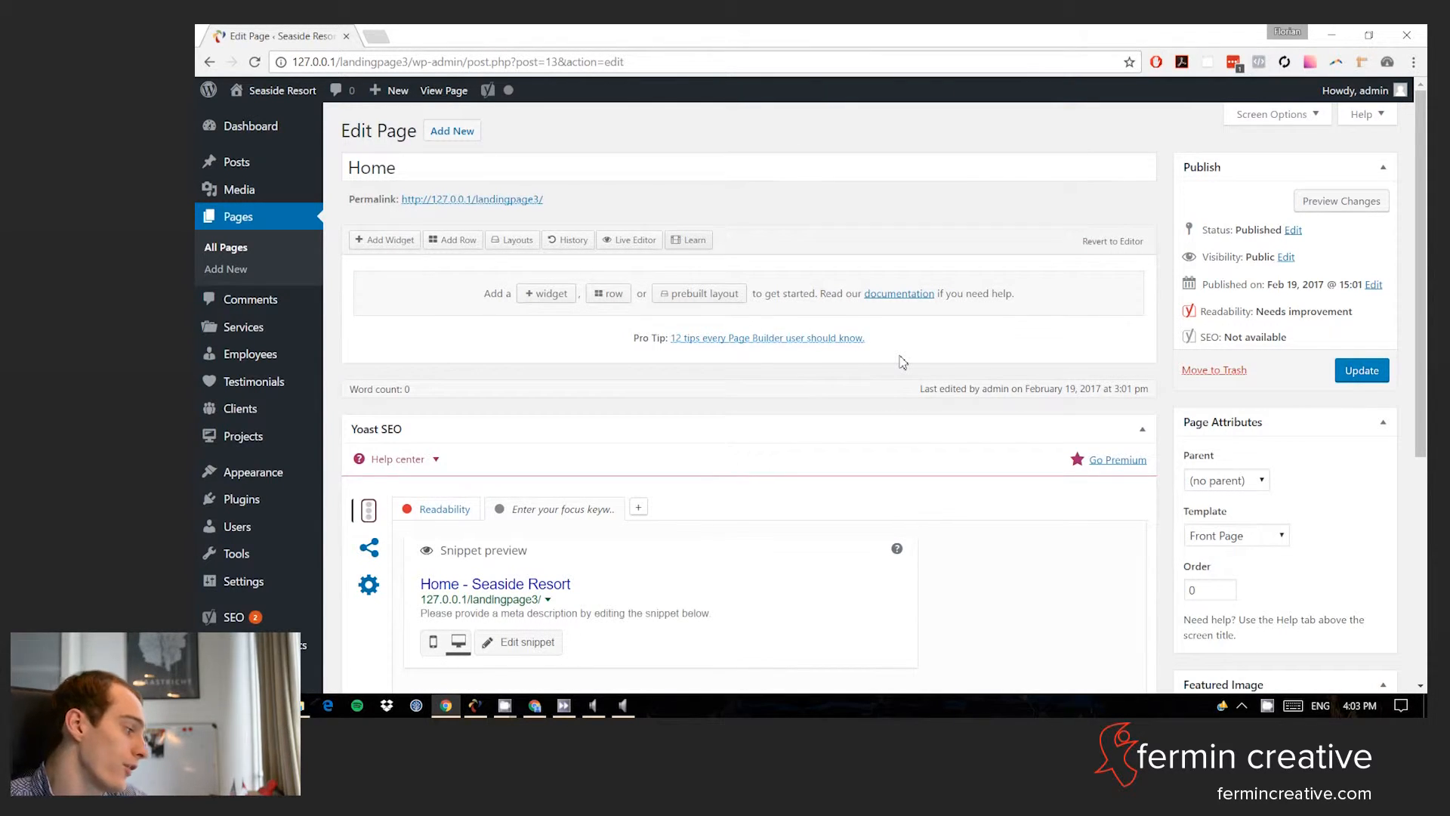
- Add the Sydney FP: Services Type A widget from the Sydney theme widgets to the Home page
left_click(609, 299)
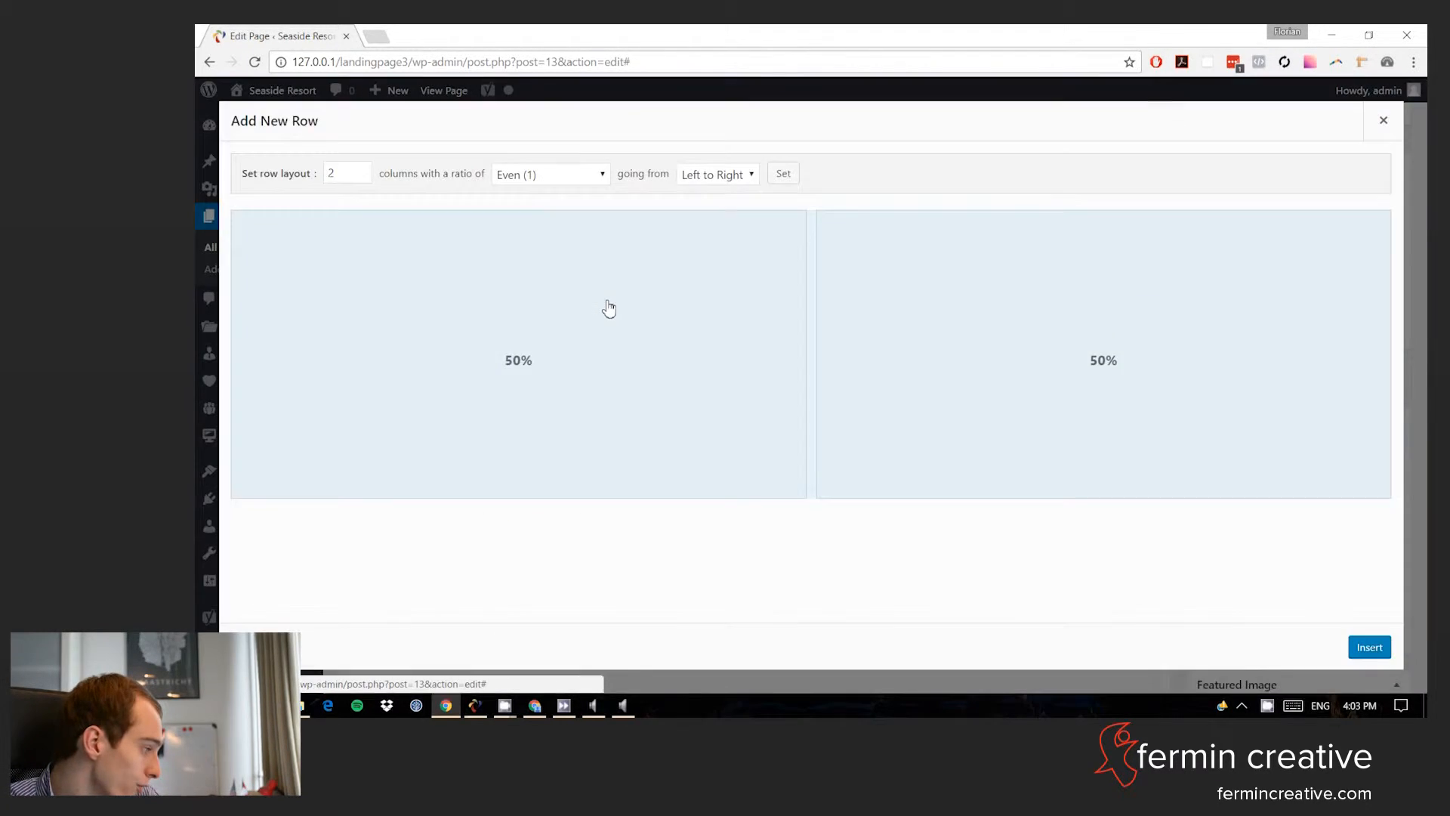
left_click(1384, 121)
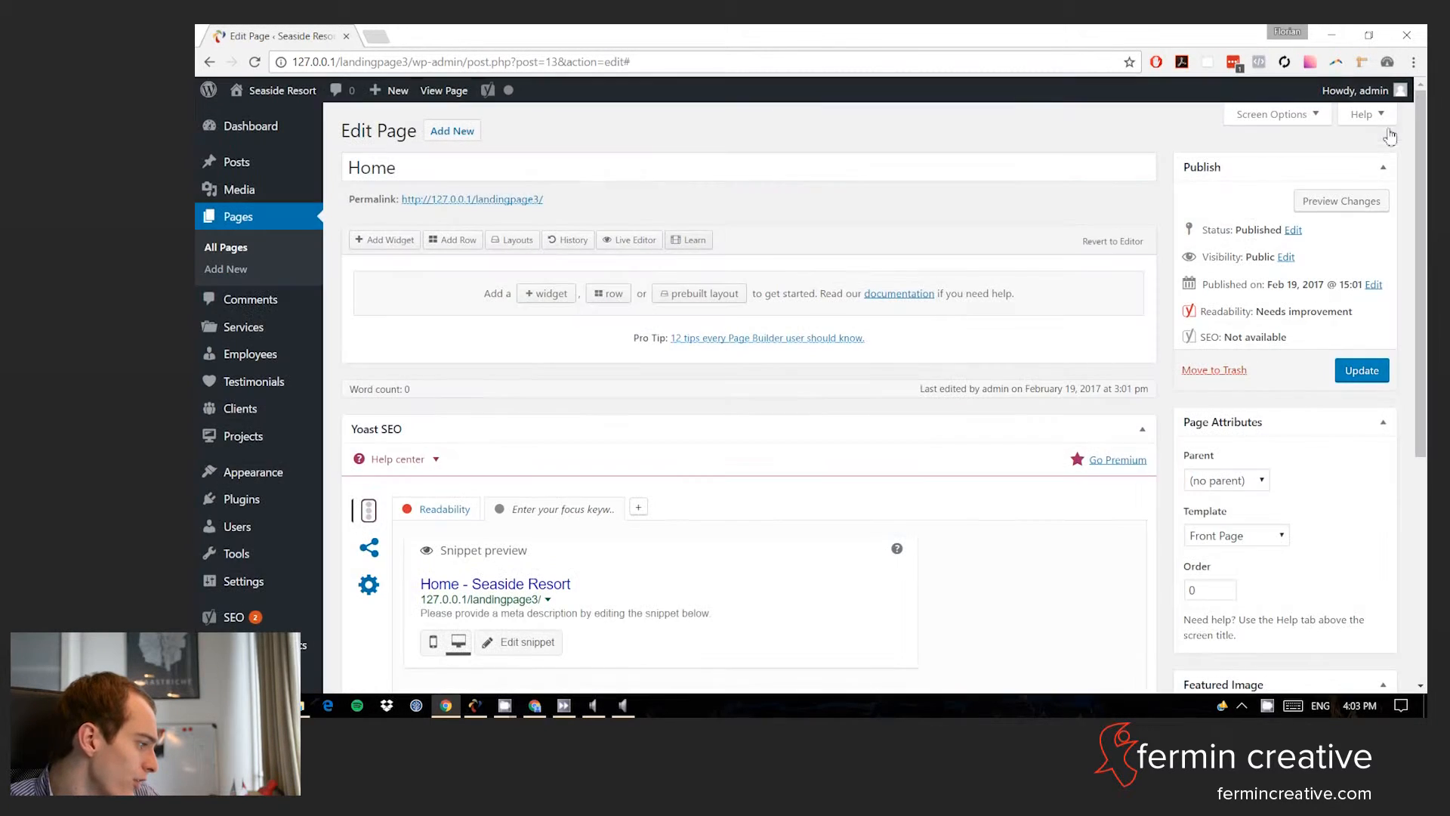
left_click(534, 296)
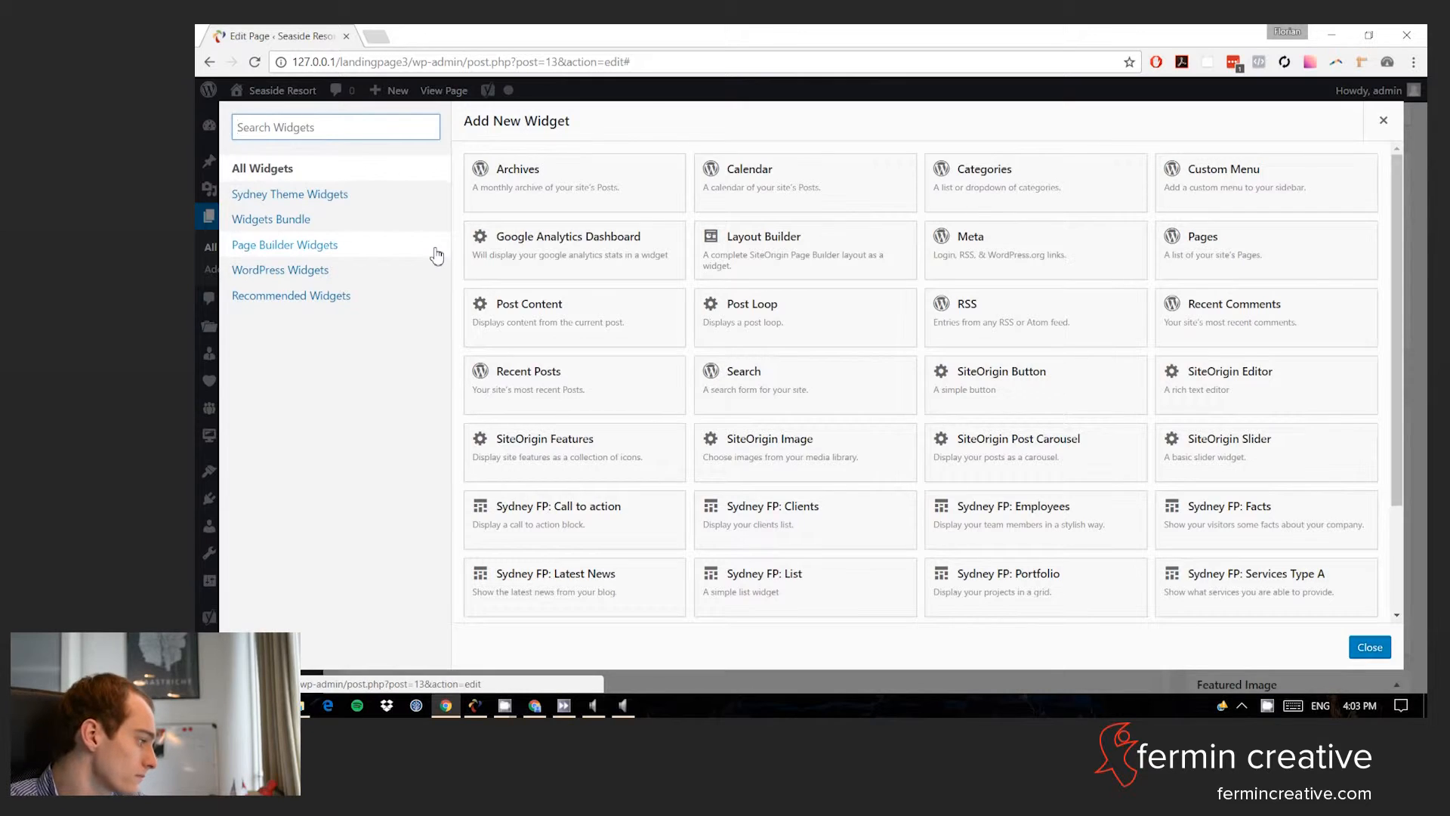
left_click(346, 198)
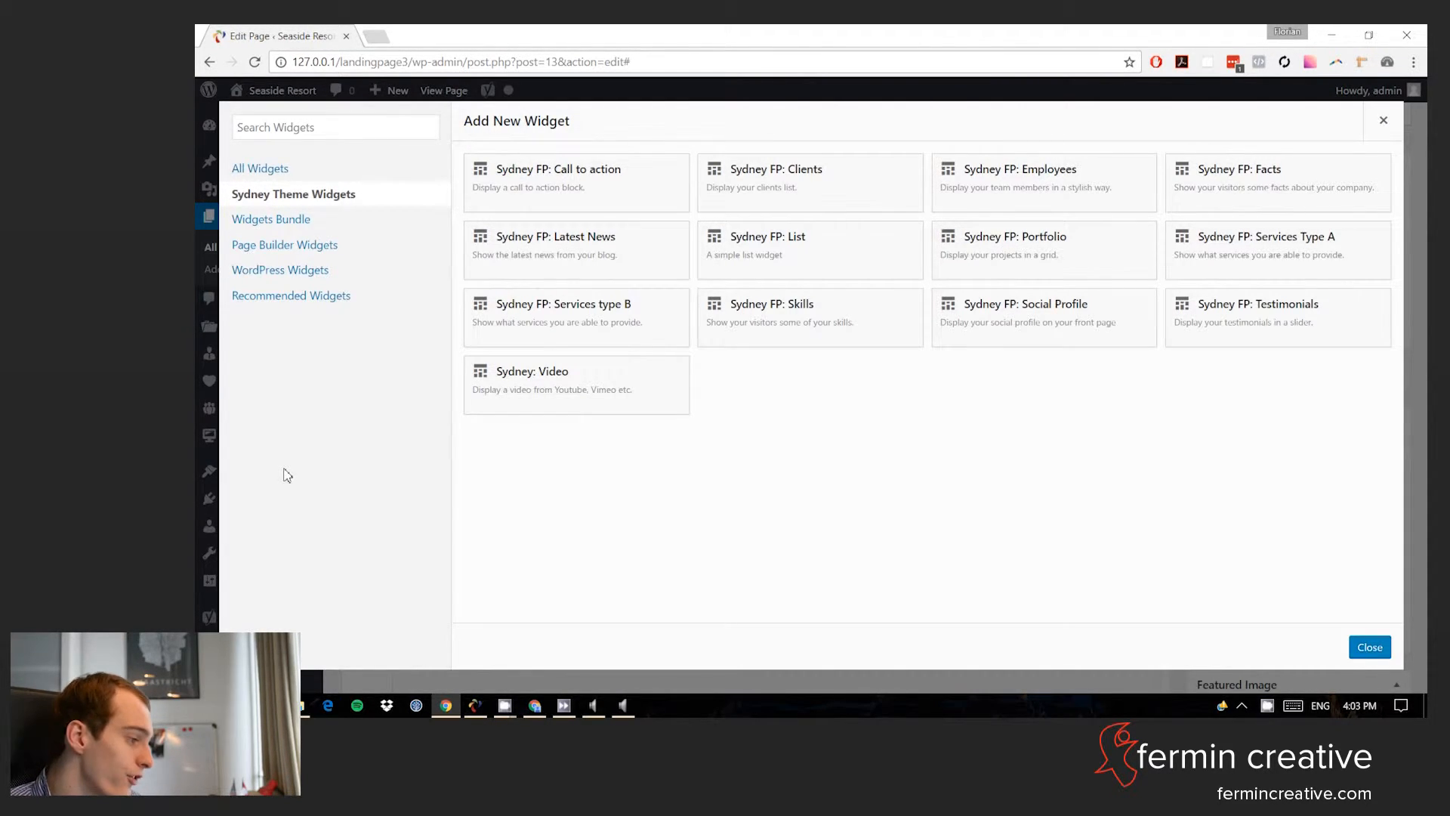
left_click(1185, 244)
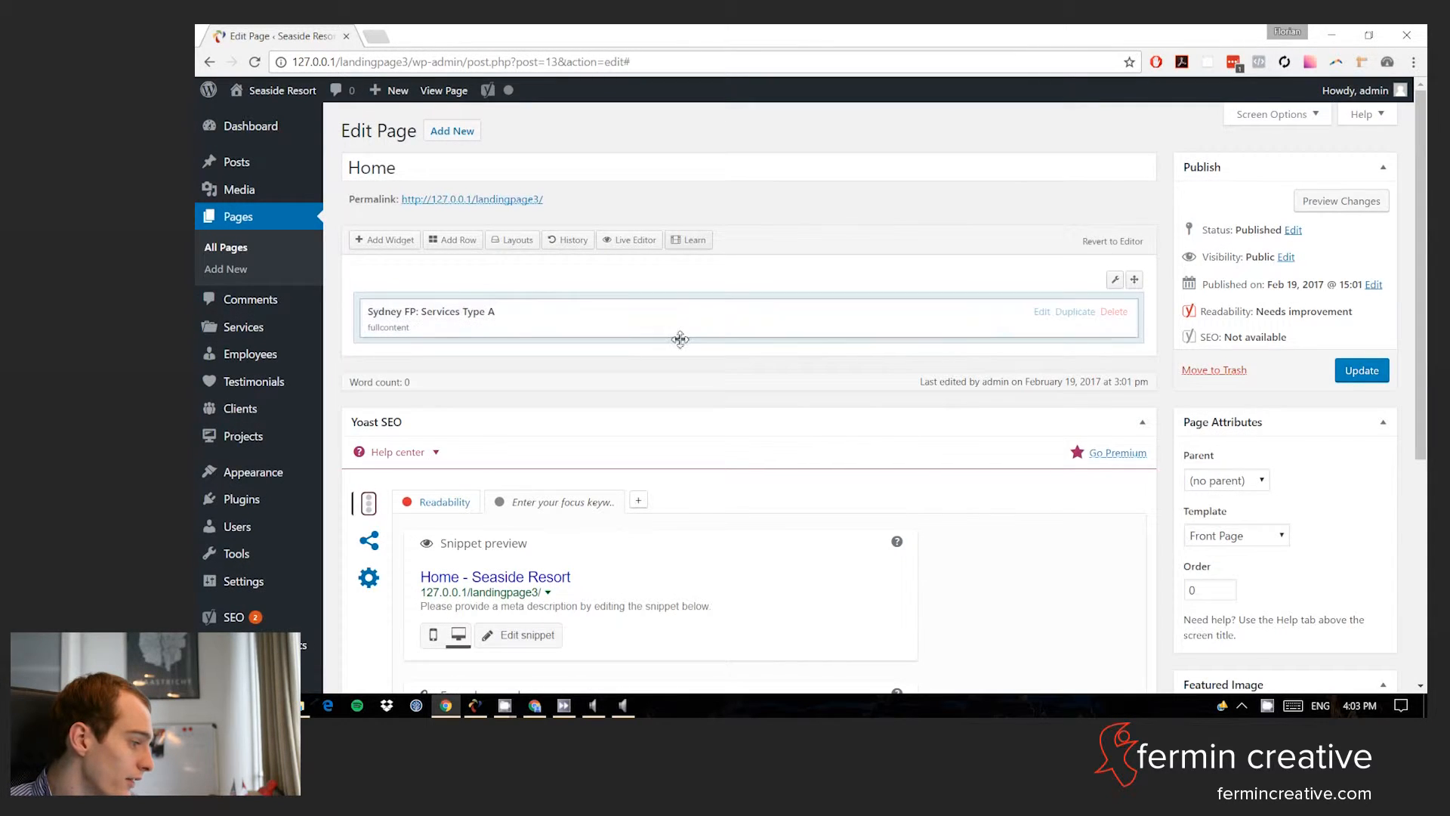
- Title the Services Type A widget "Resort Features" and update the Home page
left_click(1043, 313)
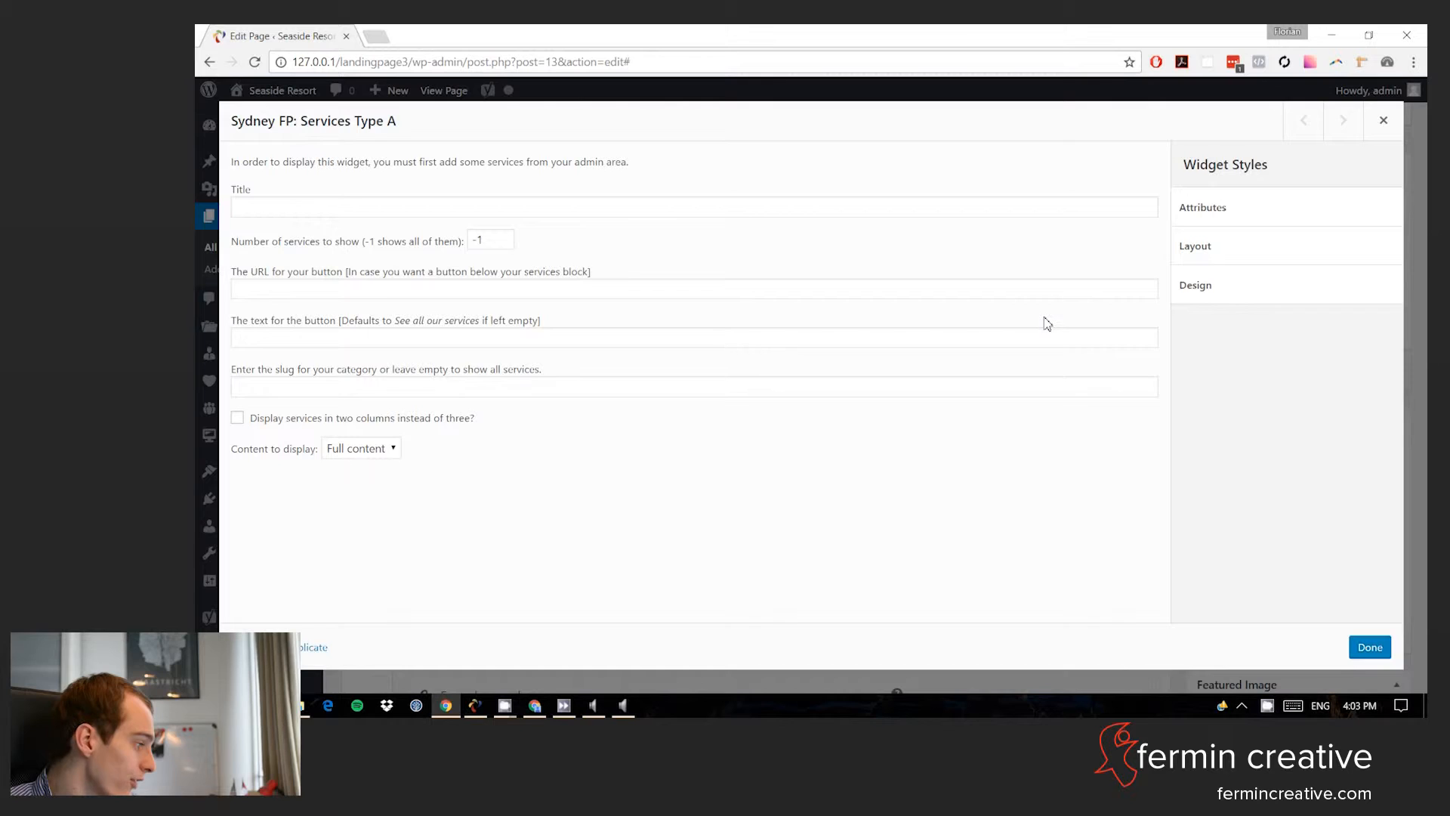
left_click(782, 208)
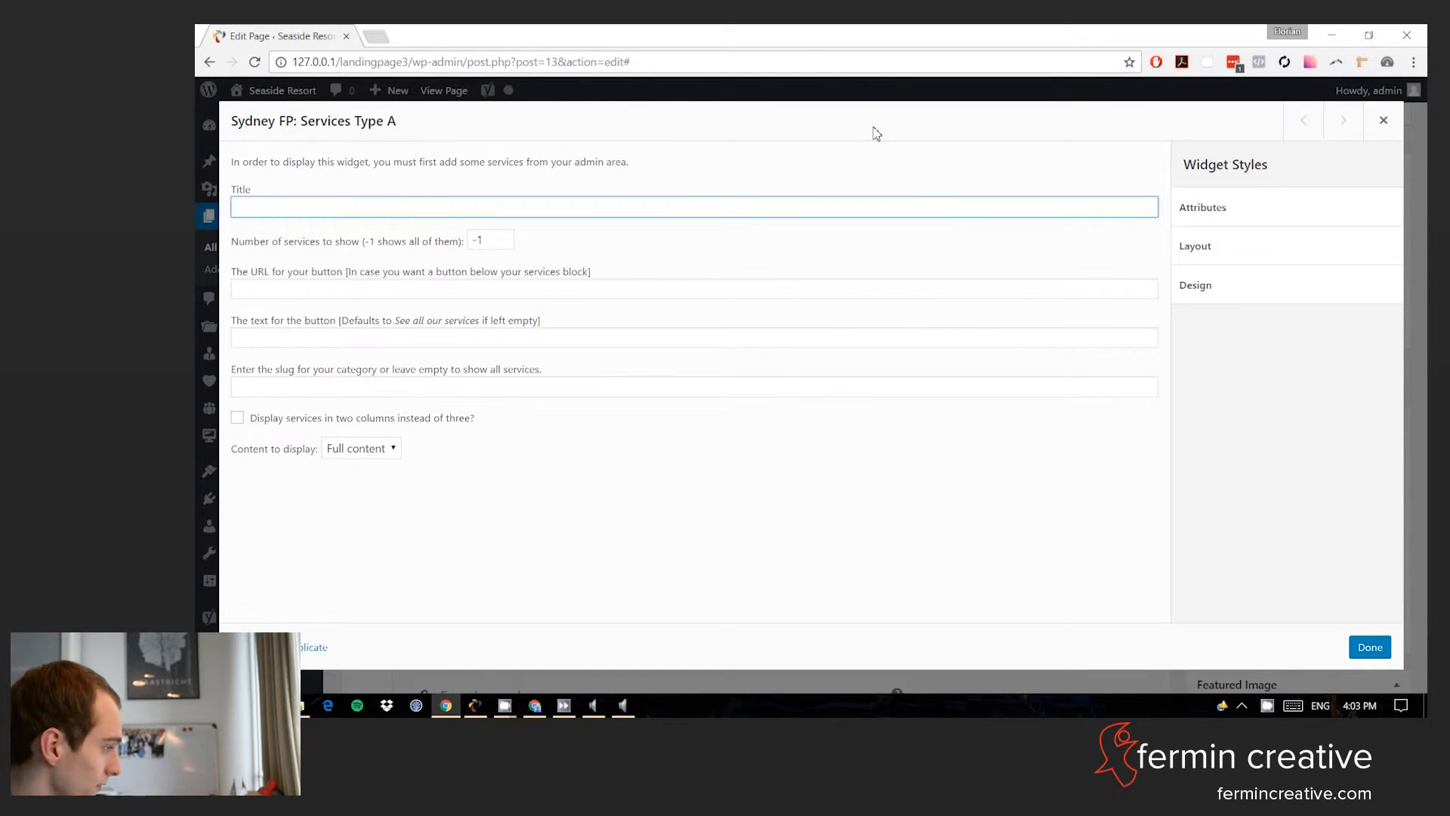
type("Resort Features")
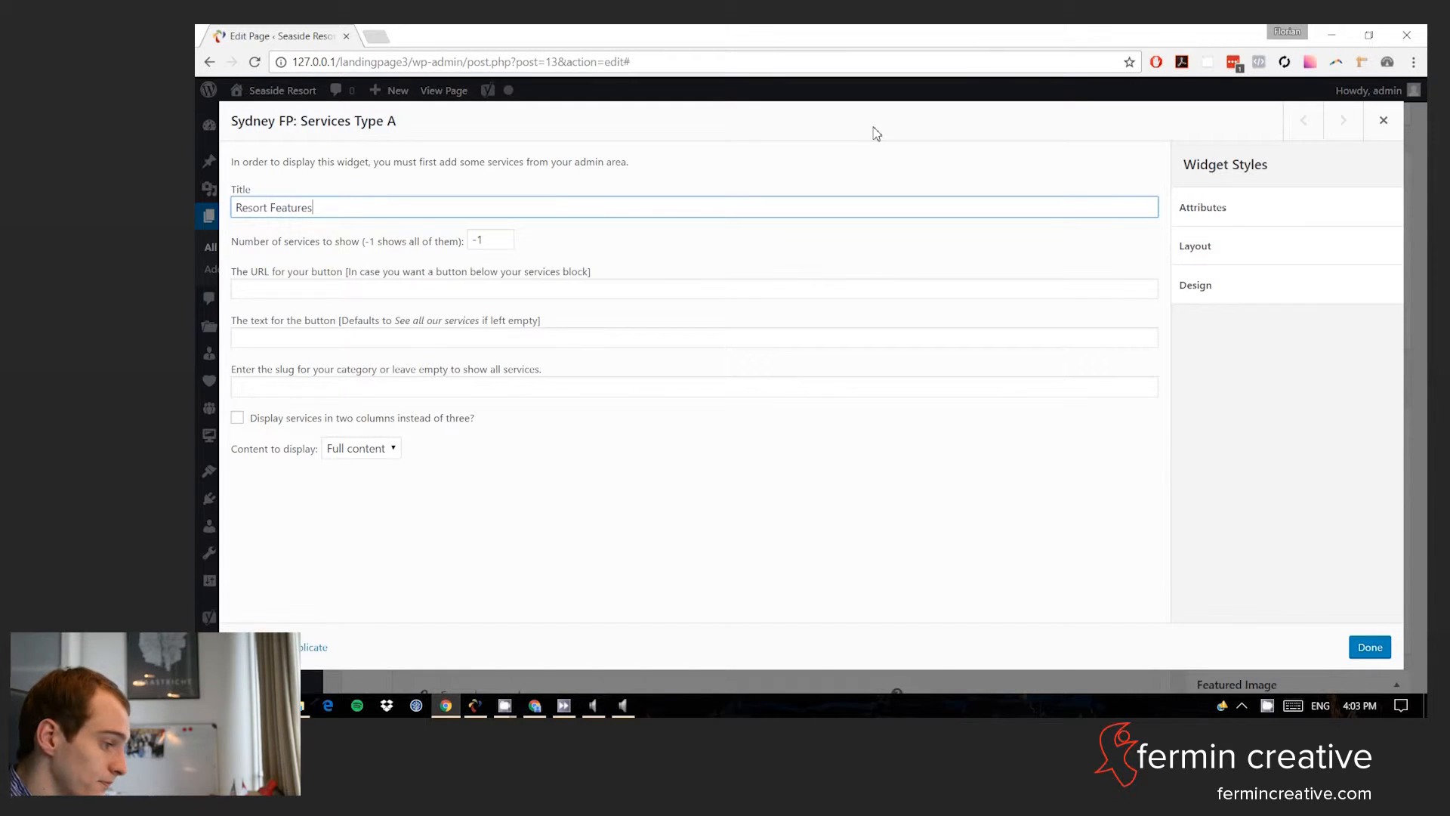
left_click(1369, 646)
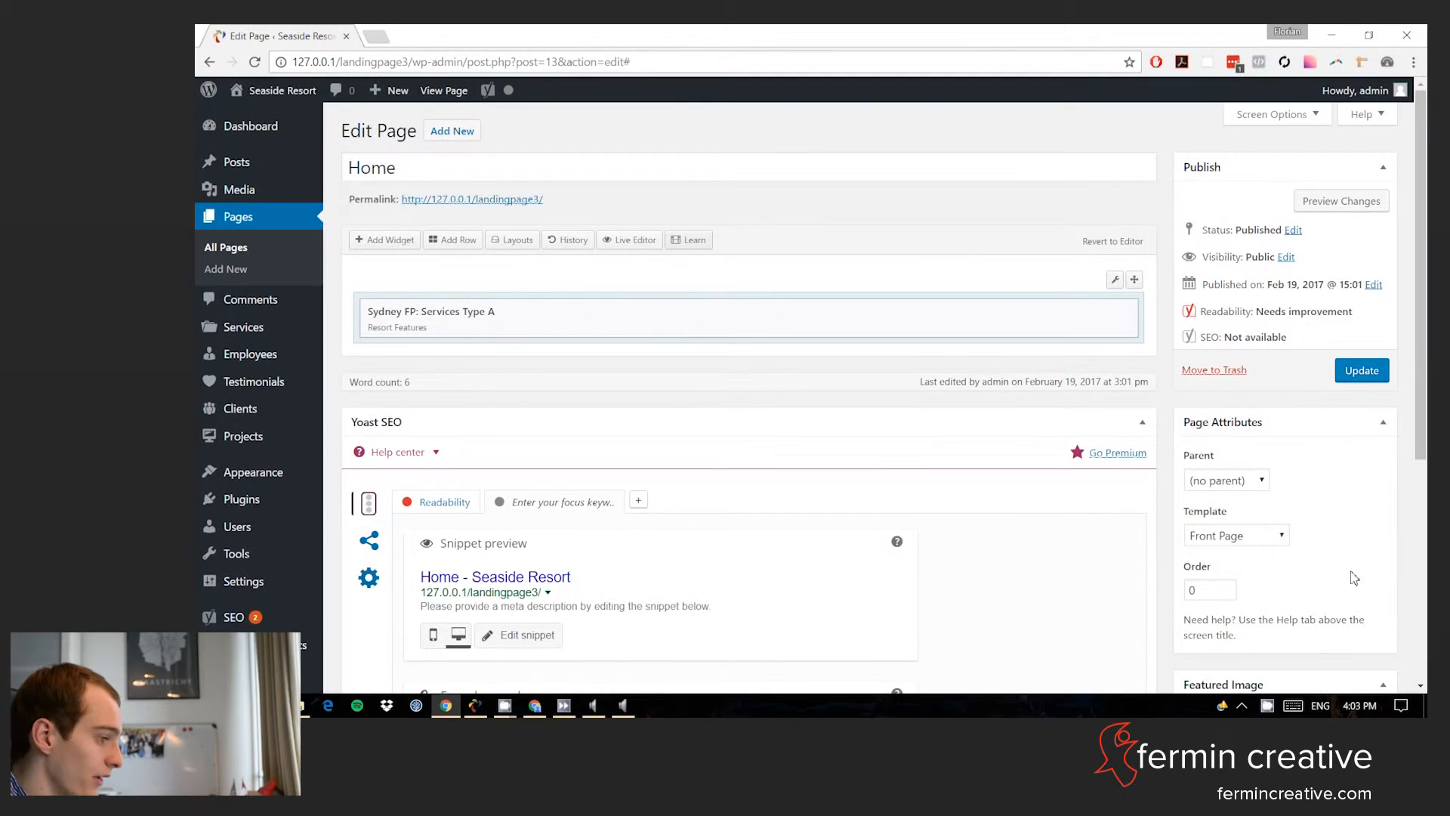
left_click(1361, 371)
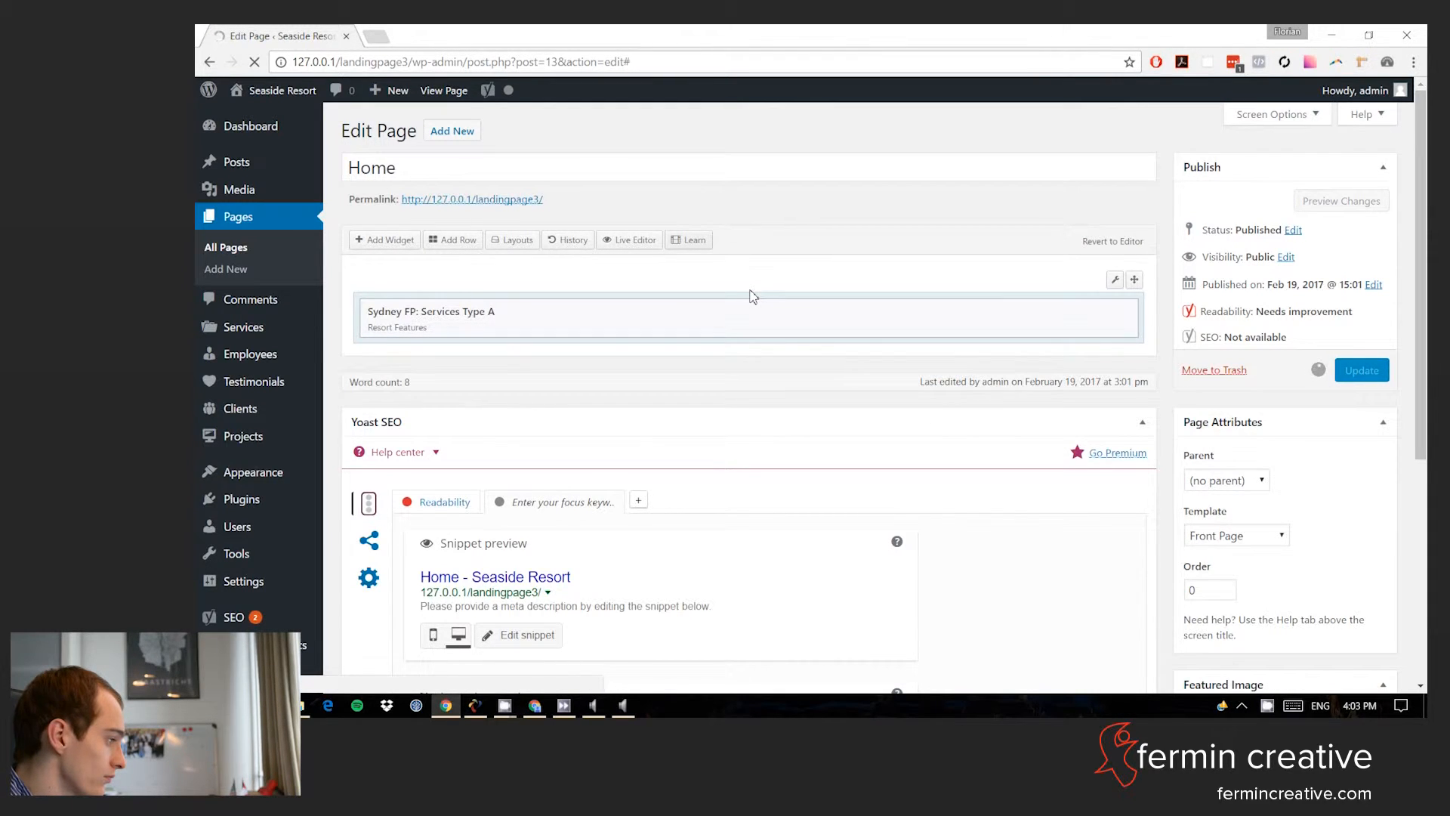
- View the updated Home page on the site and check the services section below the header image
right_click(453, 96)
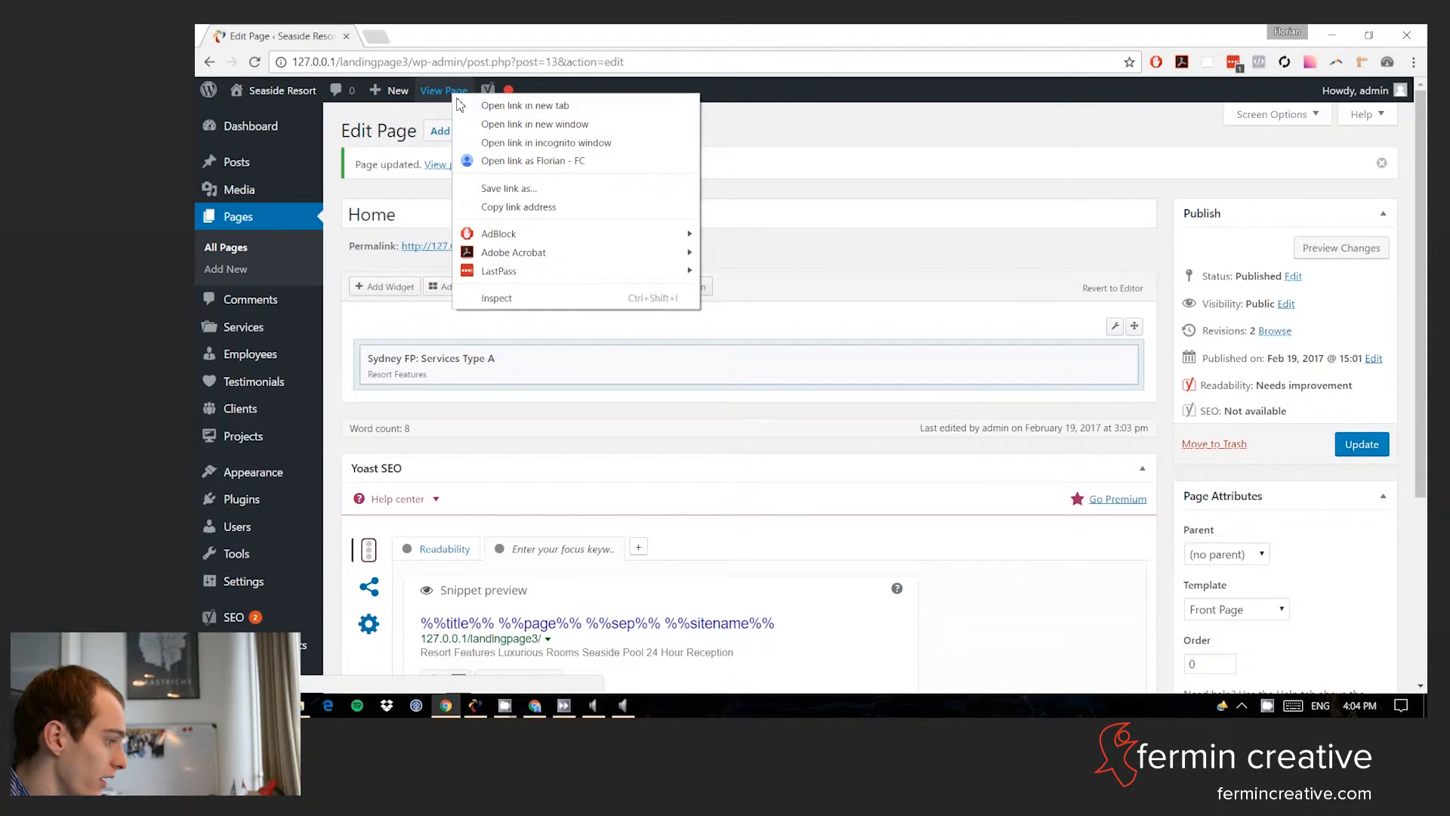
left_click(990, 254)
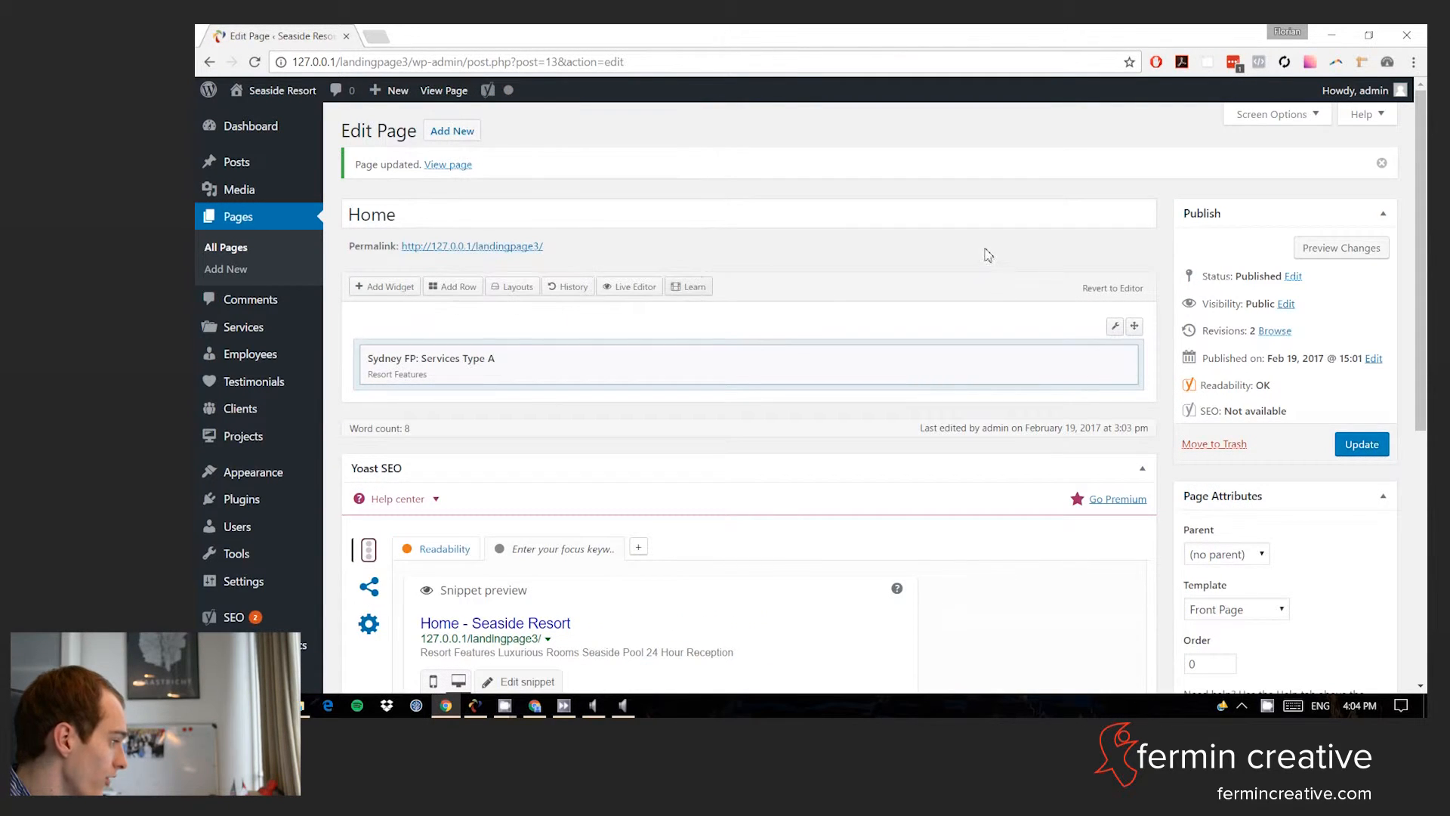
left_click(453, 92)
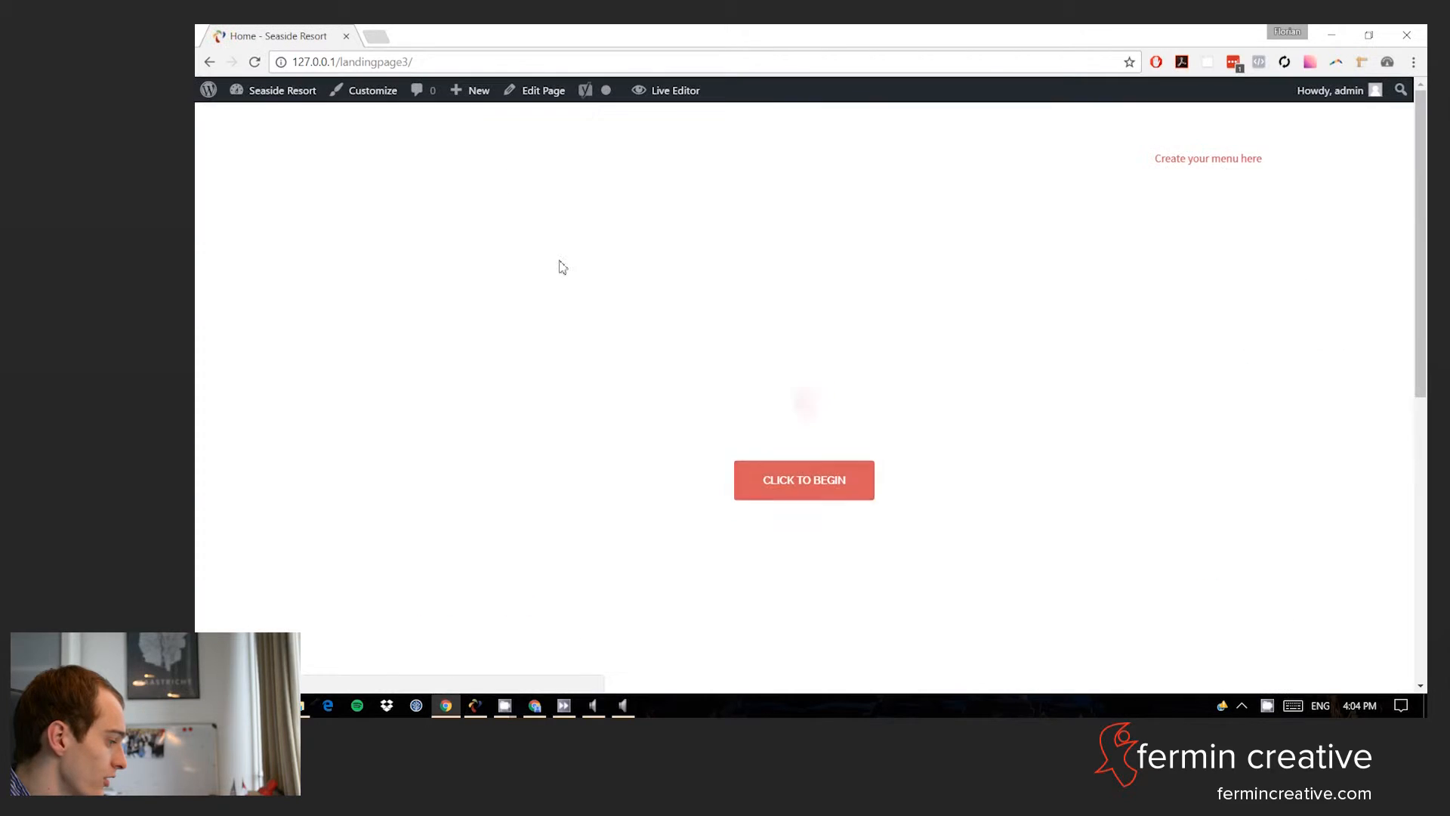
scroll(588, 314, "down", 2)
scroll(589, 317, "down", 5)
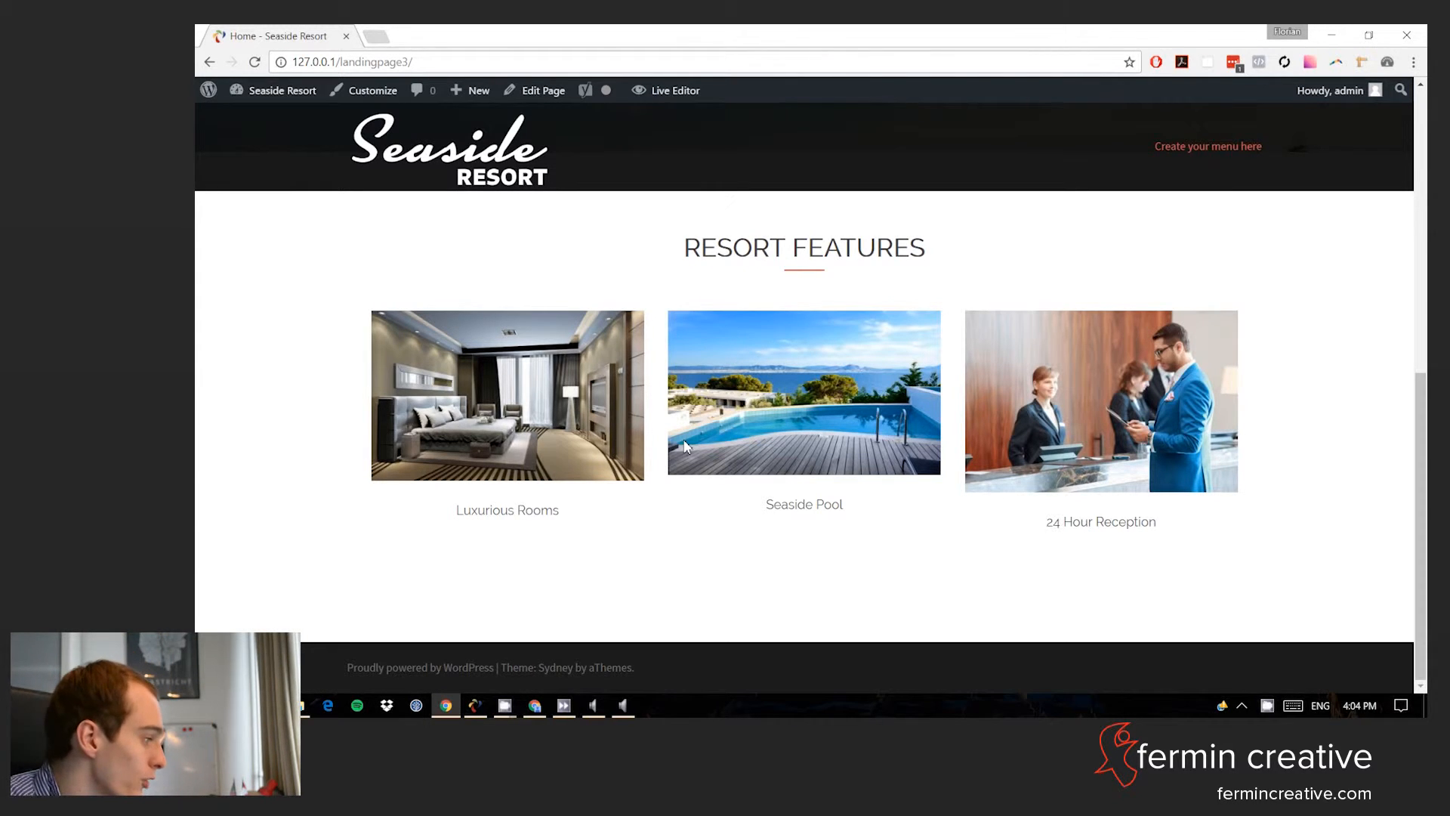
scroll(680, 393, "up", 2)
- Return to editing the Home page, add a SiteOrigin Editor widget and move it above the Services Type A widget
left_click(530, 92)
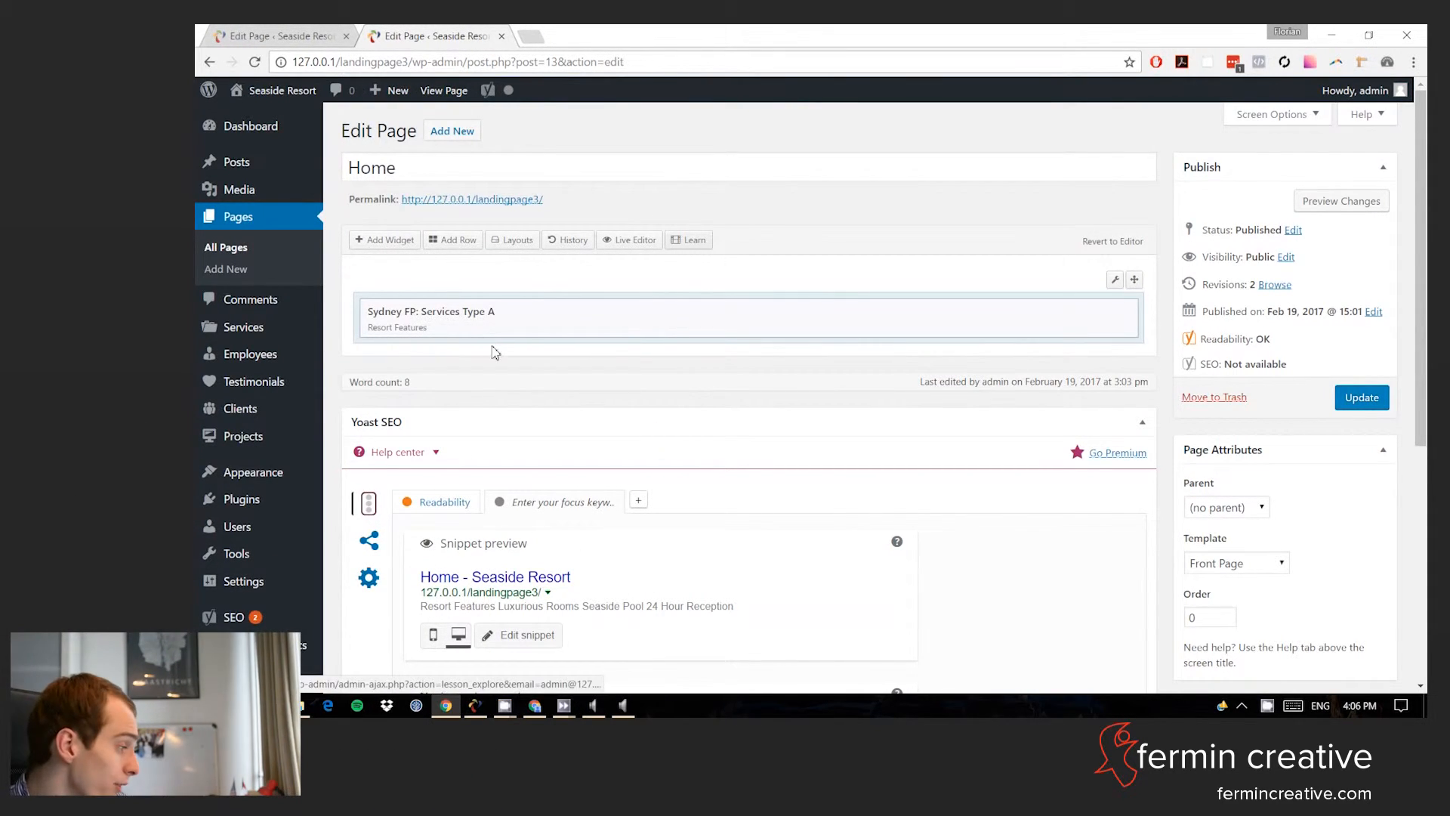
left_click(385, 240)
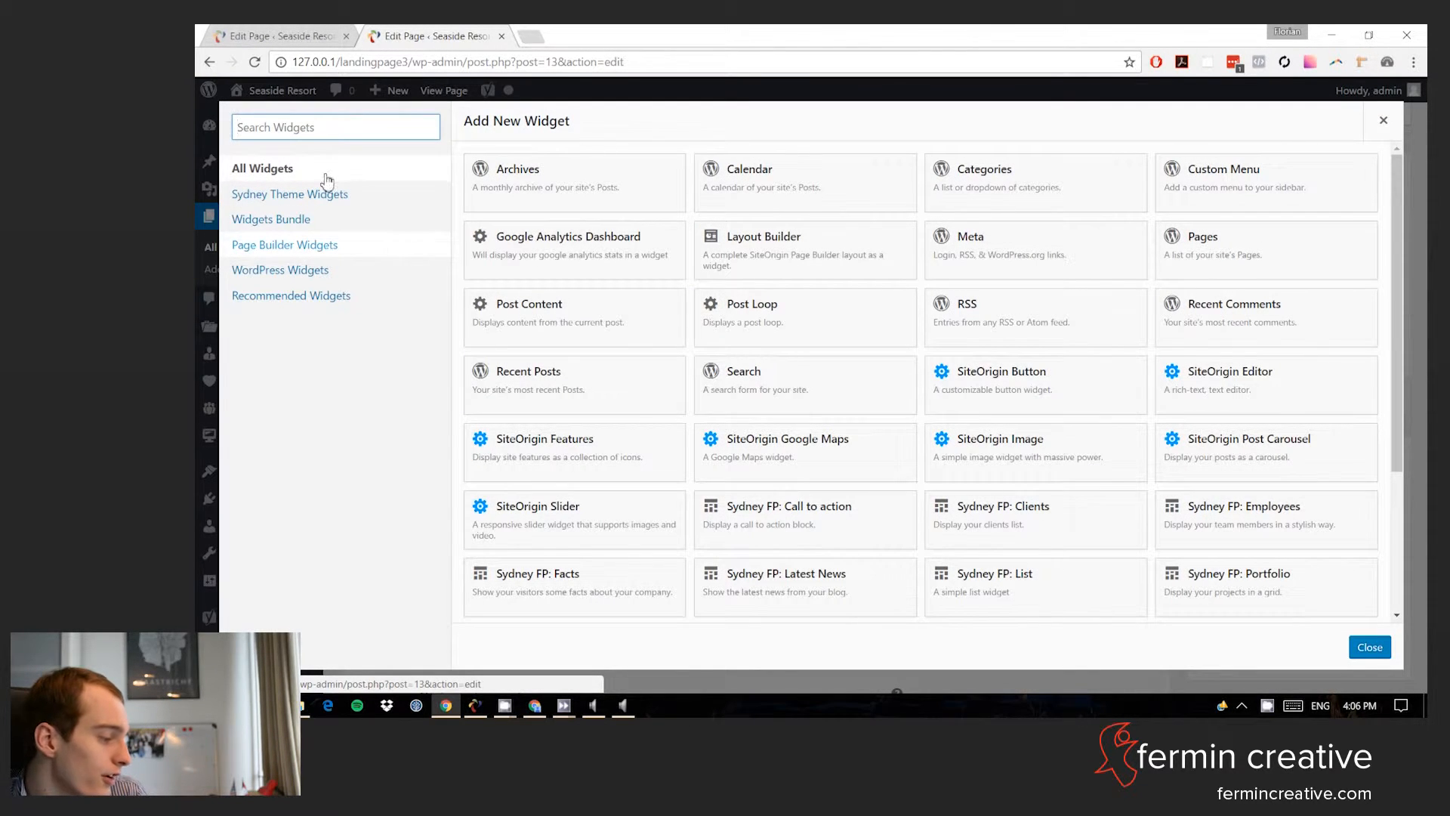
left_click(1295, 410)
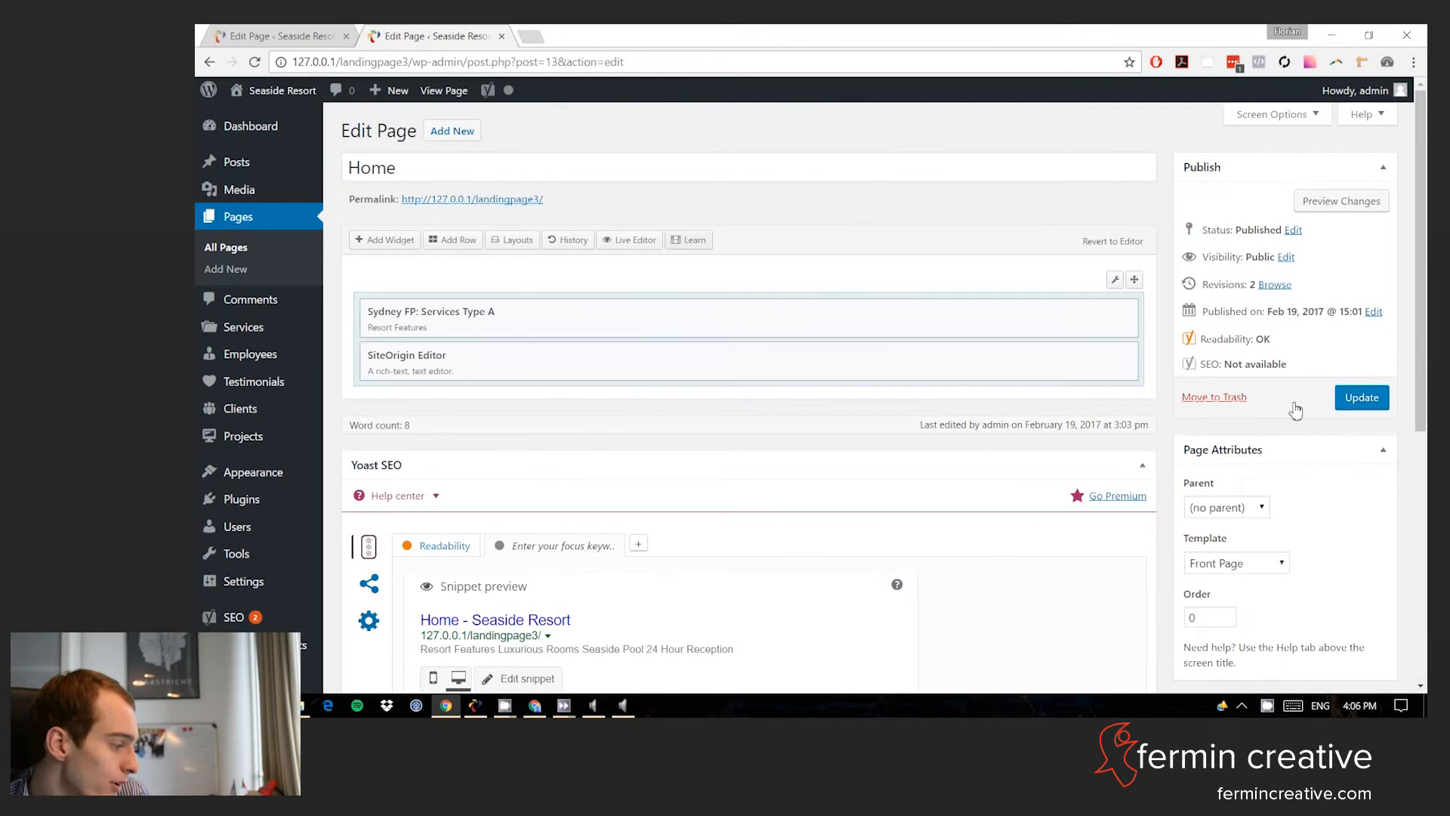
left_click_drag(508, 364, 534, 298)
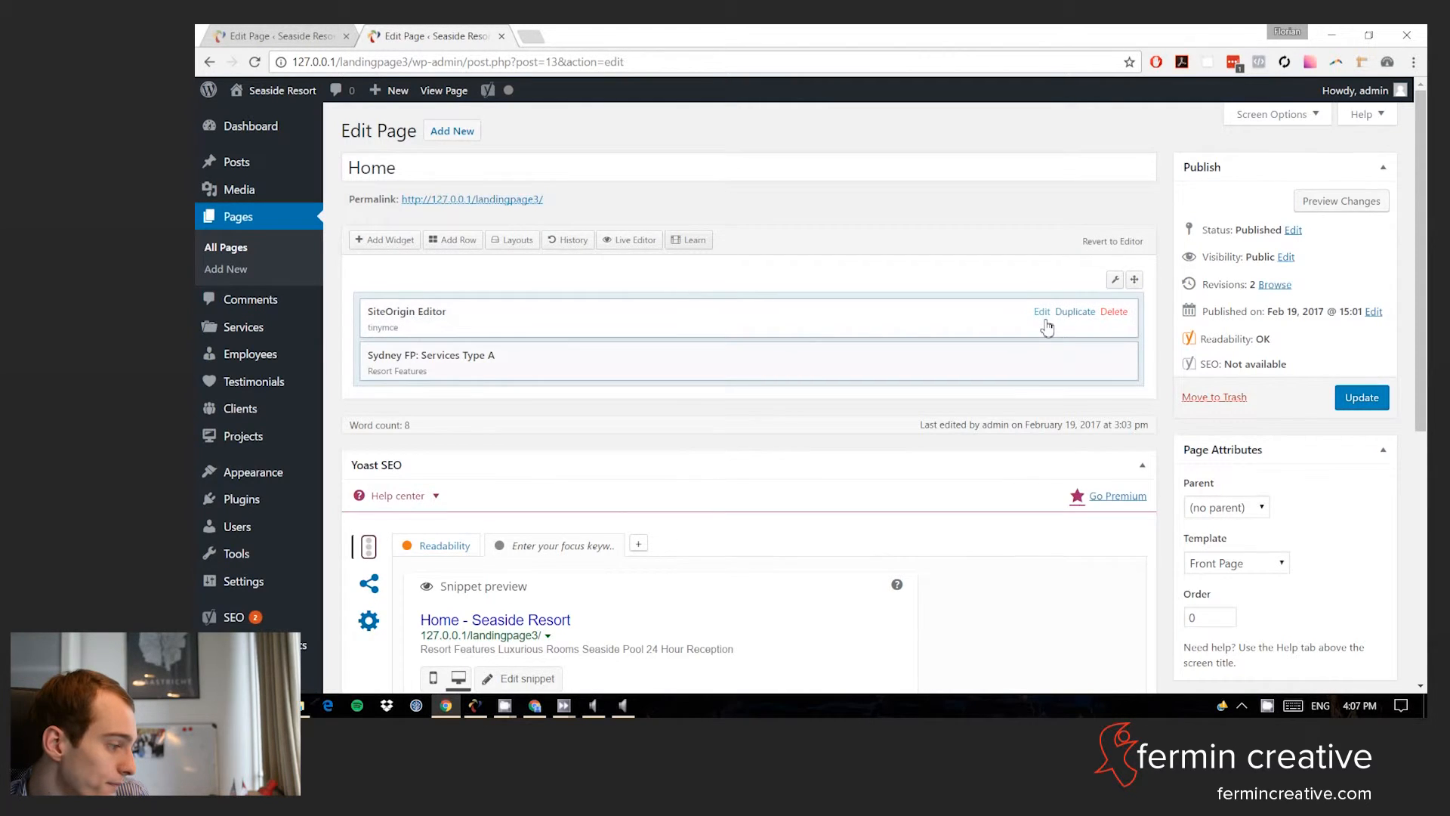
- Write "This seaside resort in Greece is opening in the fourth quarter of 2017. We look forward to receiving you then." in the SiteOrigin Editor widget
left_click(1046, 325)
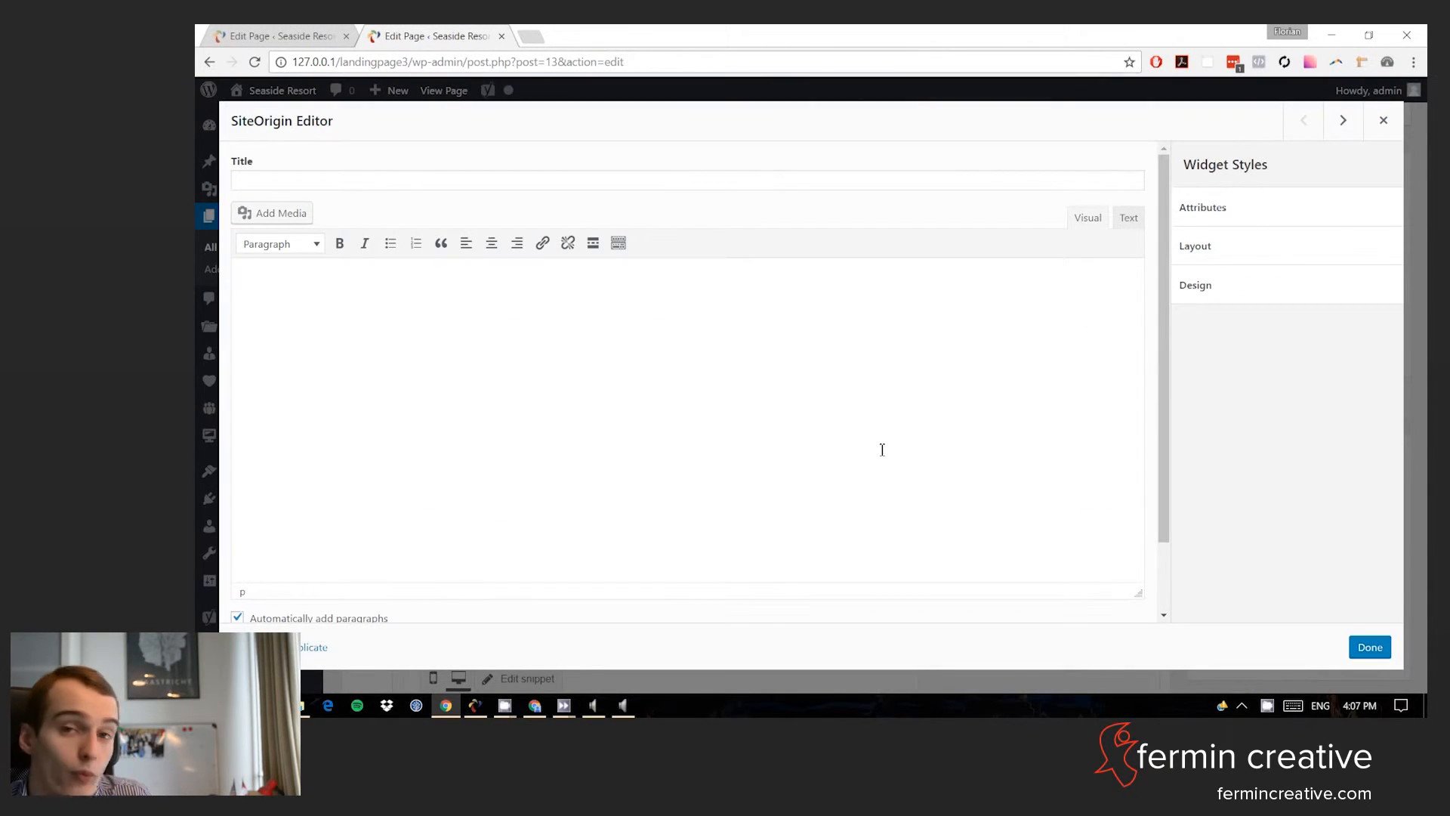
scroll(664, 586, "down", 1)
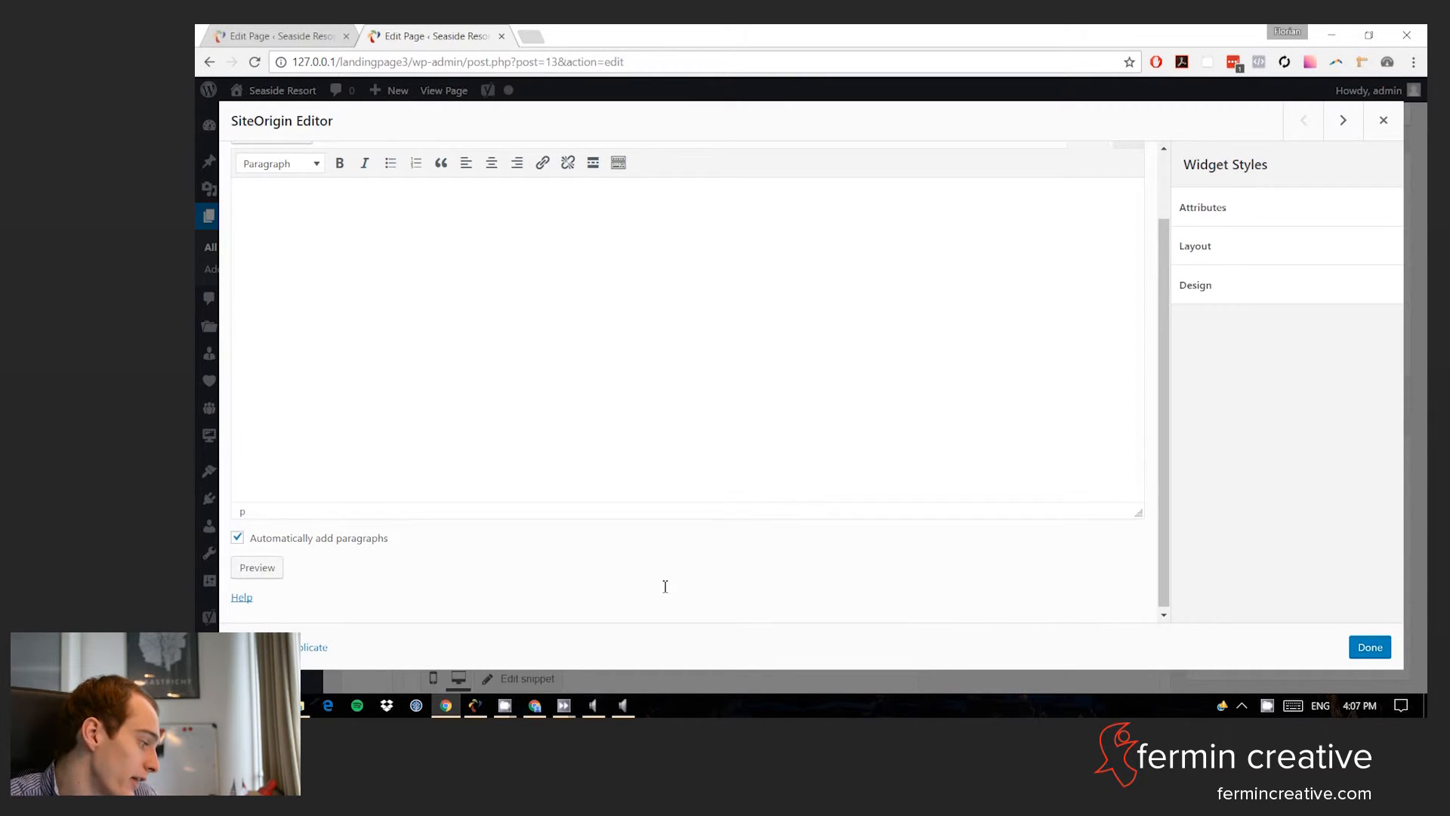
scroll(586, 465, "up", 2)
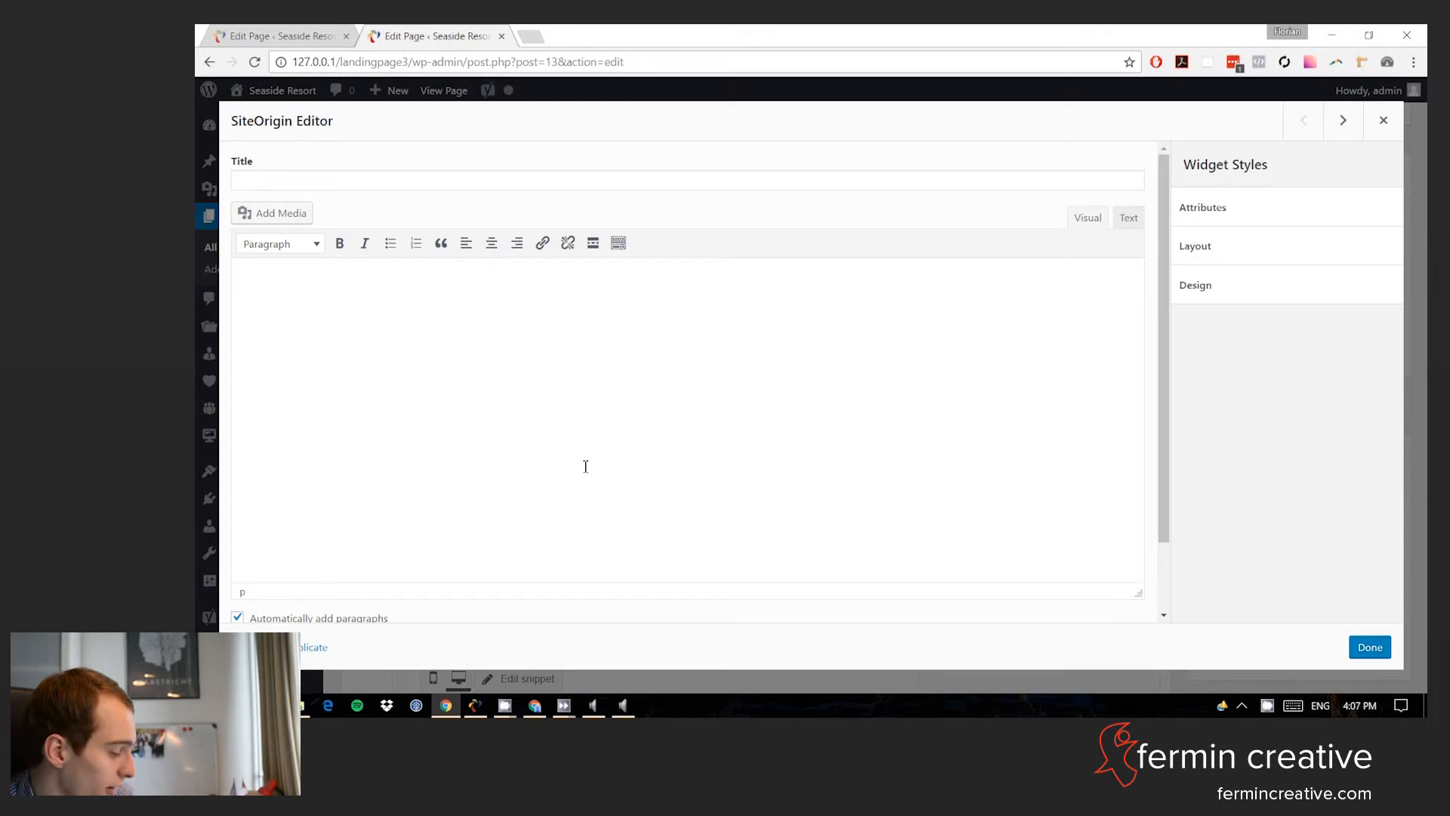
type("This ")
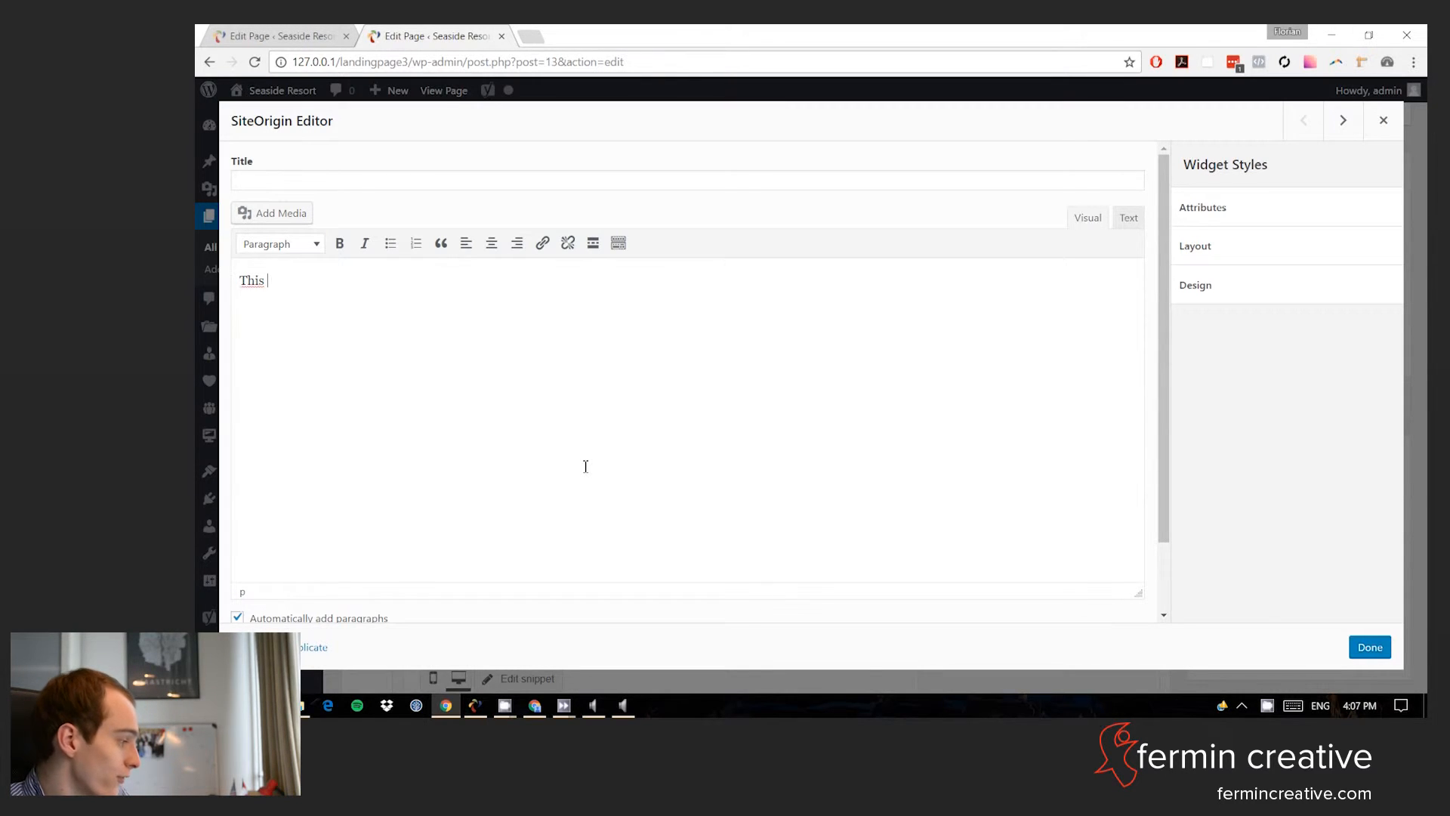
type("seaso")
key("BackSpace")
type("ide resort in Greece is opening in the fourth quat")
key("BackSpace")
type("rter of 2017.")
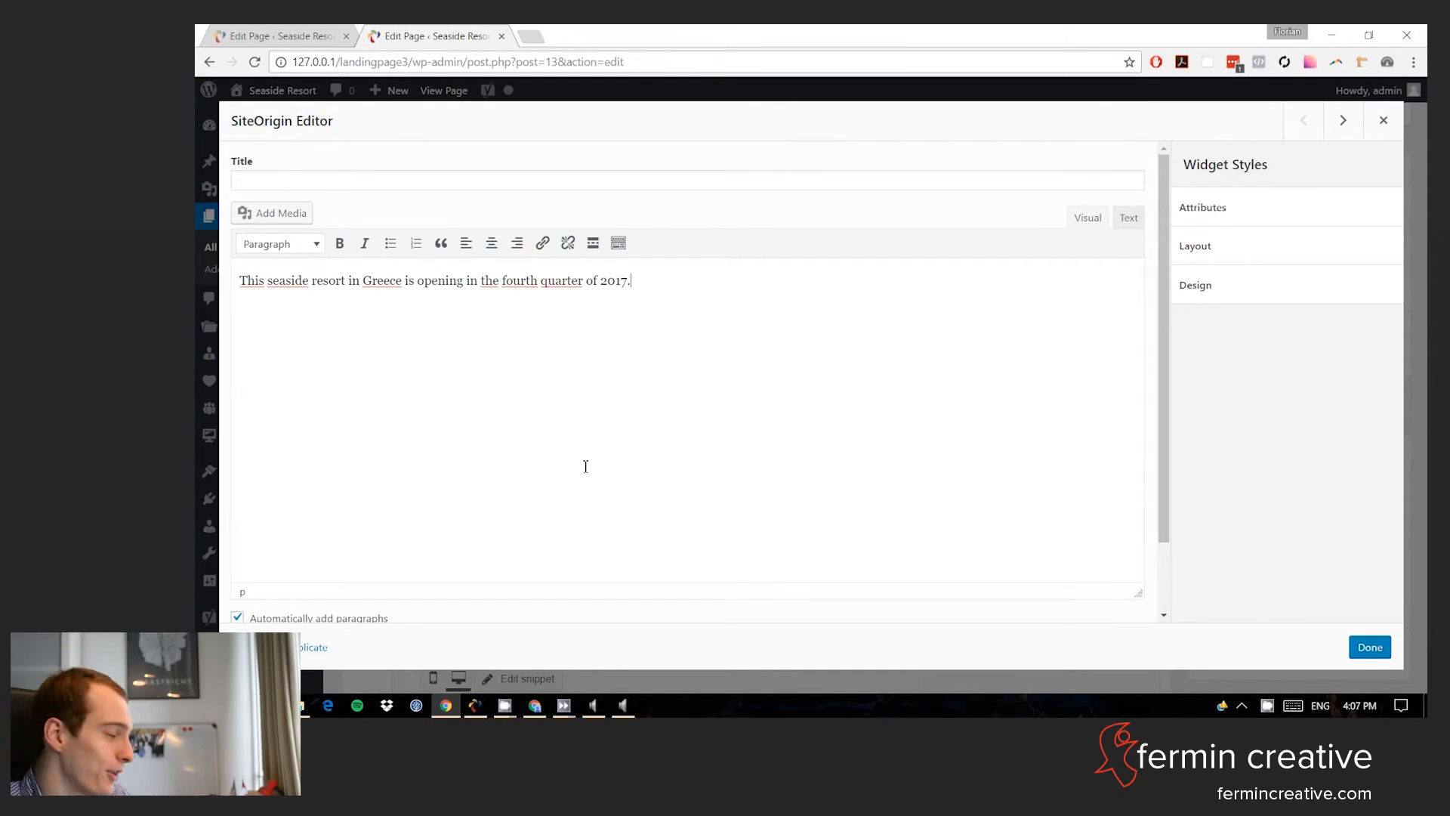
type(" We look forwa")
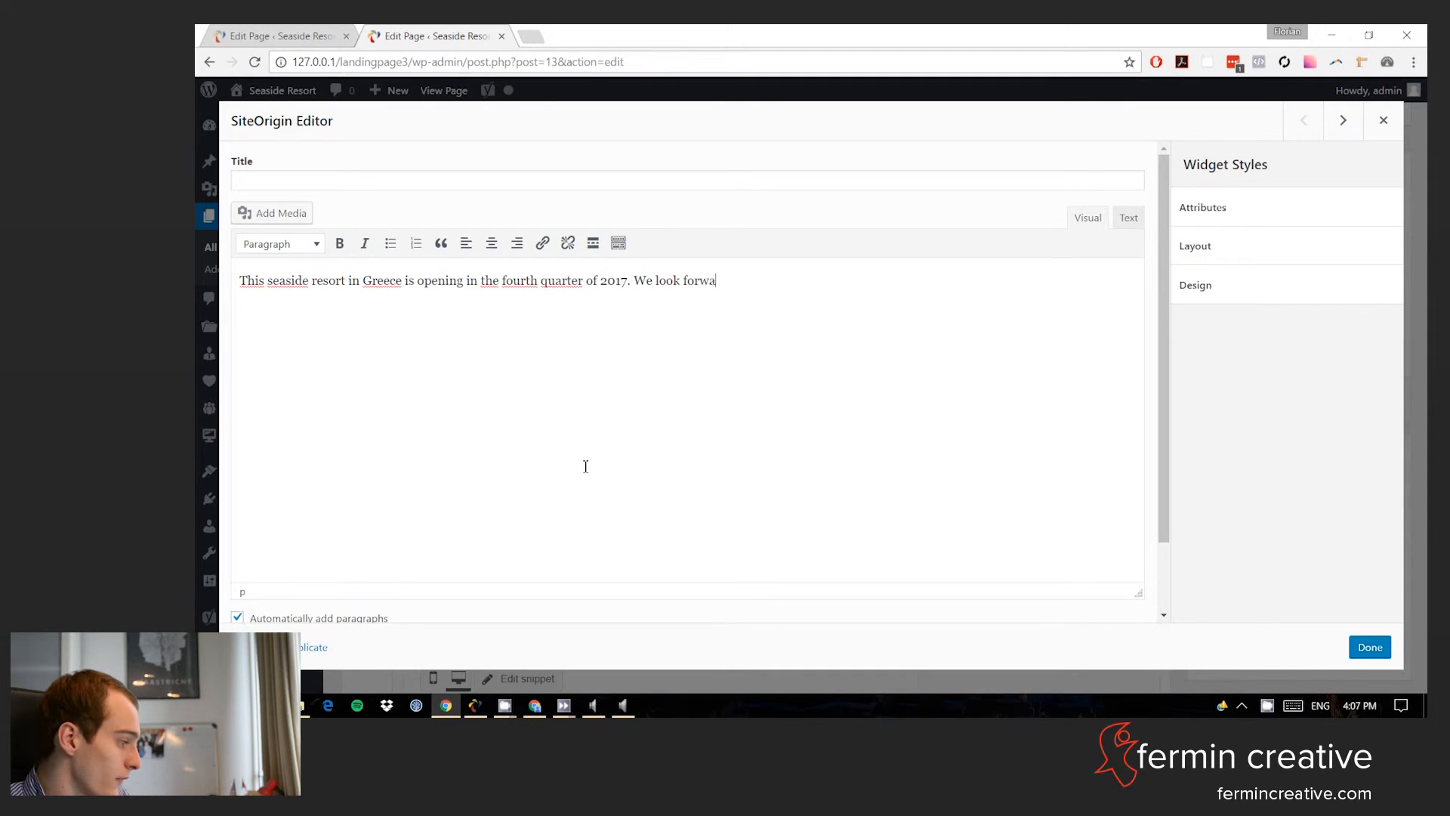
type("rd to receiving you tehen.")
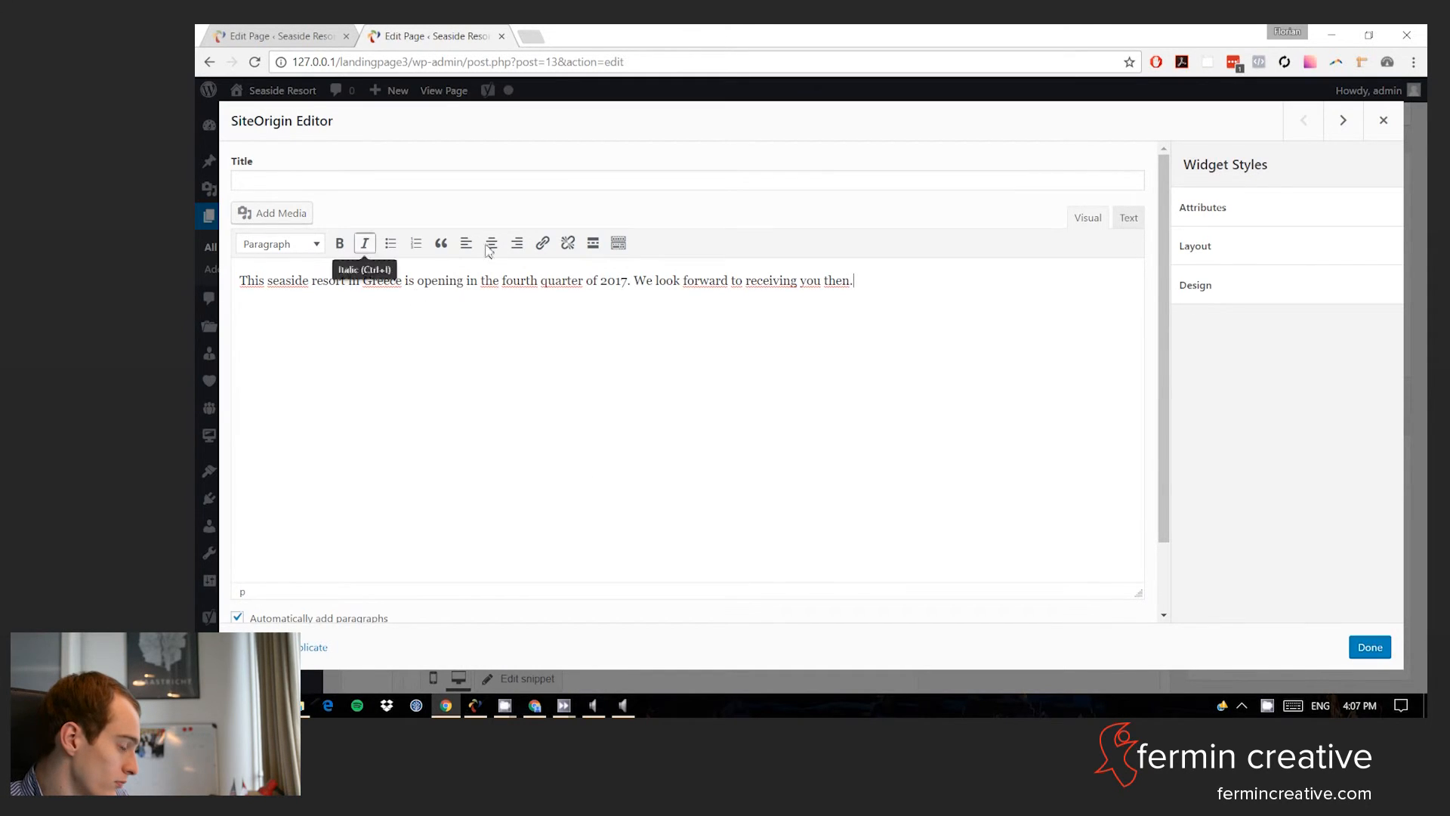
- Insert the Heading 2 line "Opening 2017!" above the resort paragraph and finish editing the widget
left_click(238, 278)
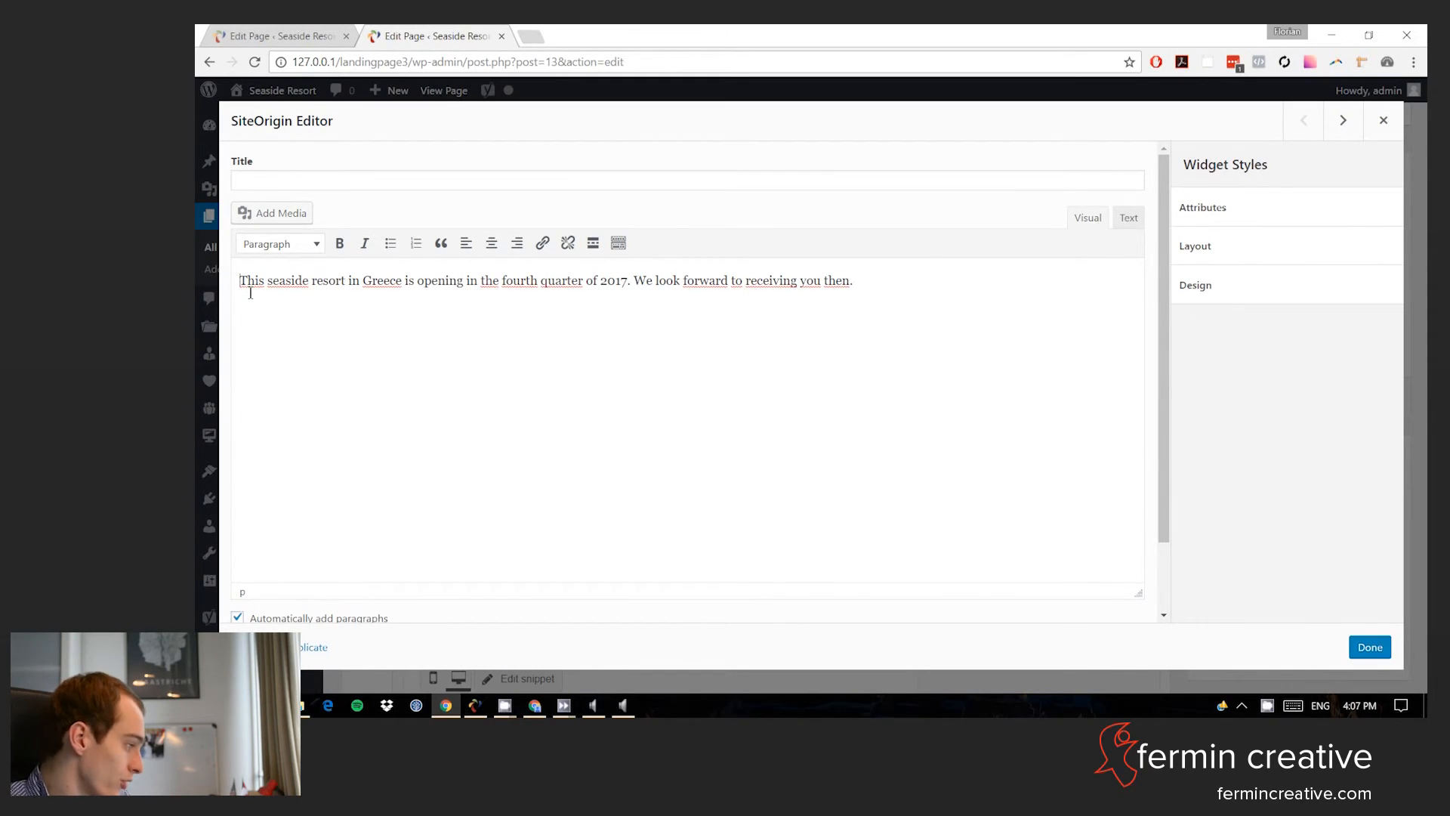
key("Return")
left_click(287, 244)
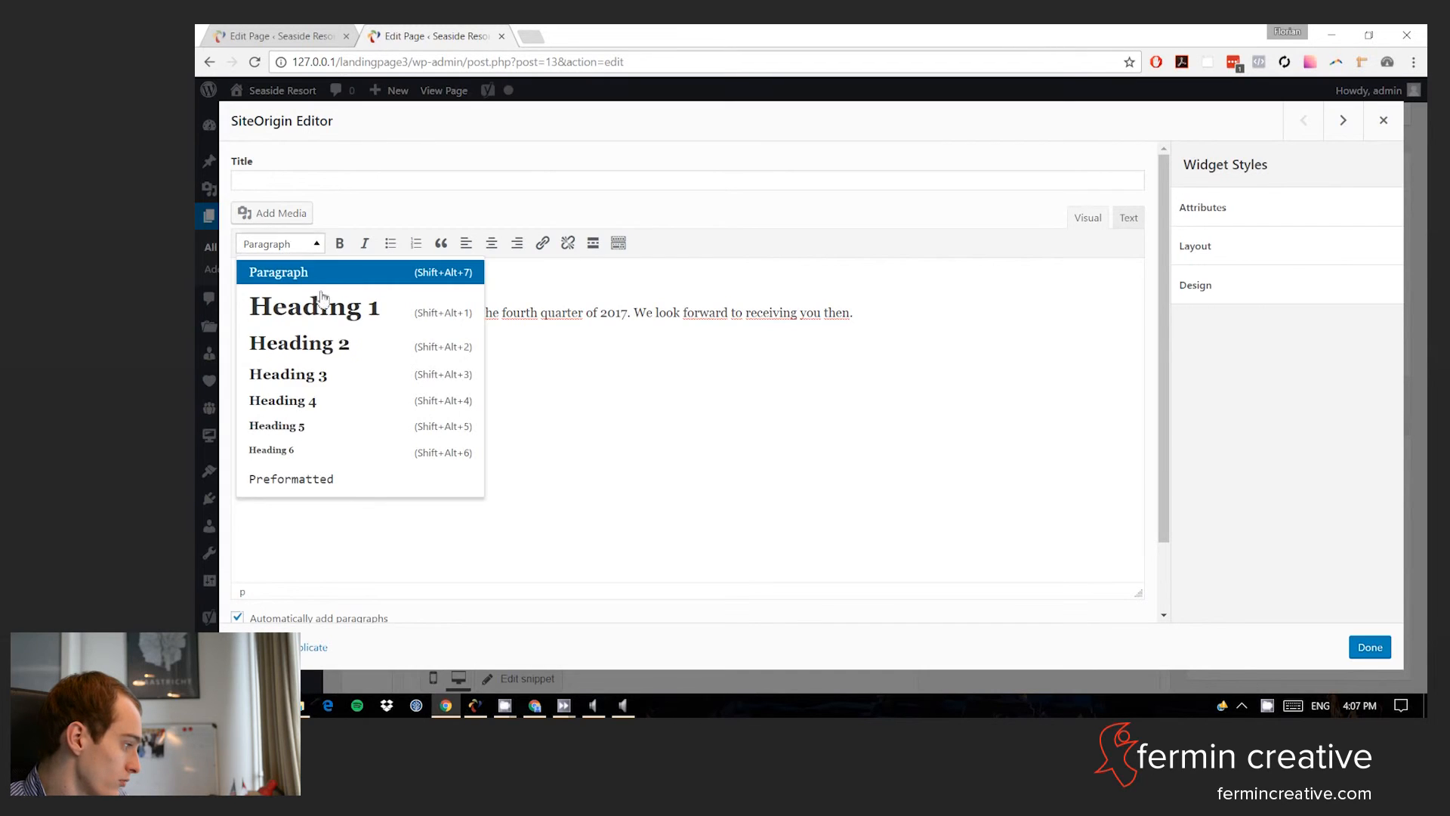
left_click(336, 349)
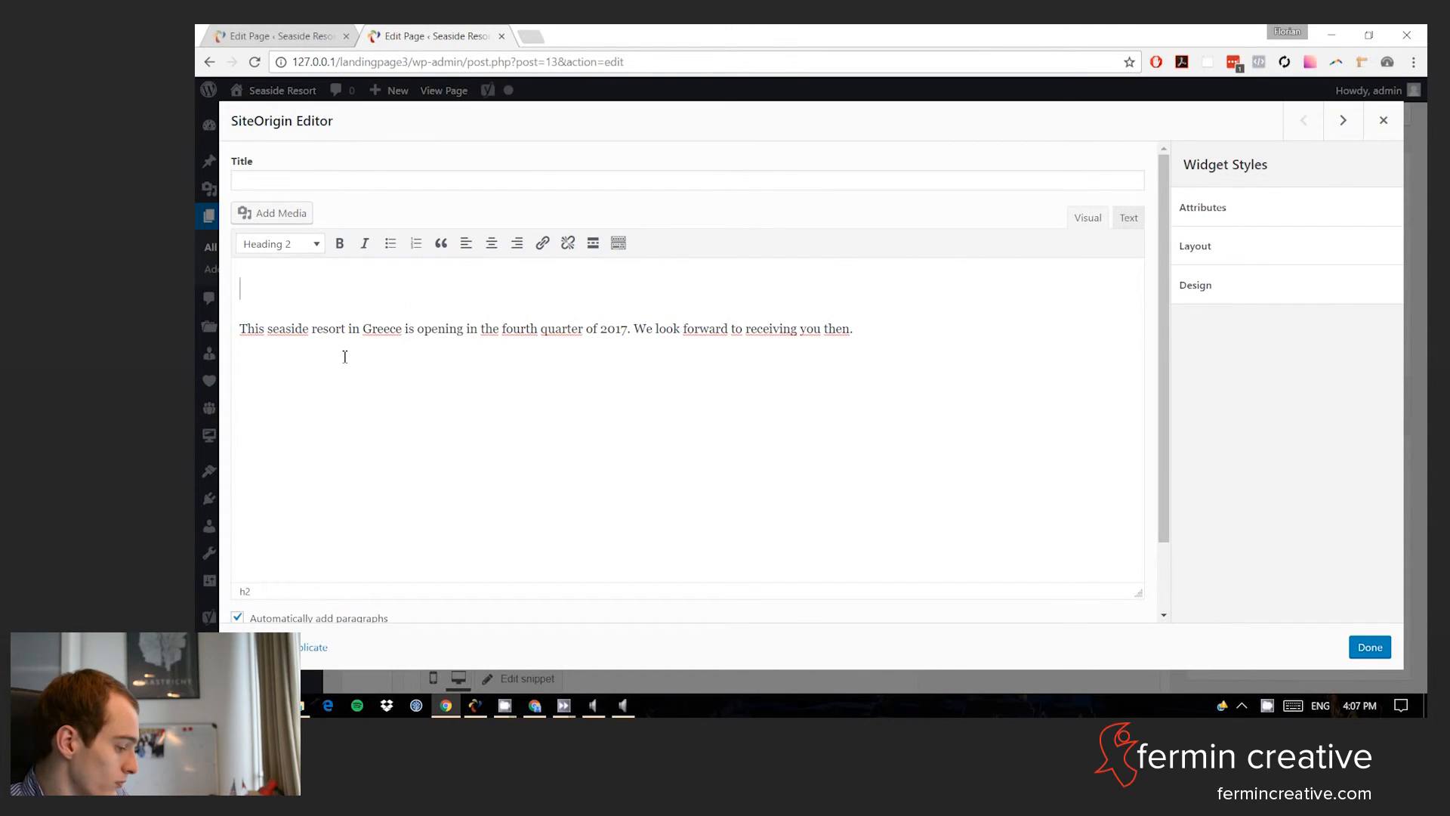
type("Opening 2017!")
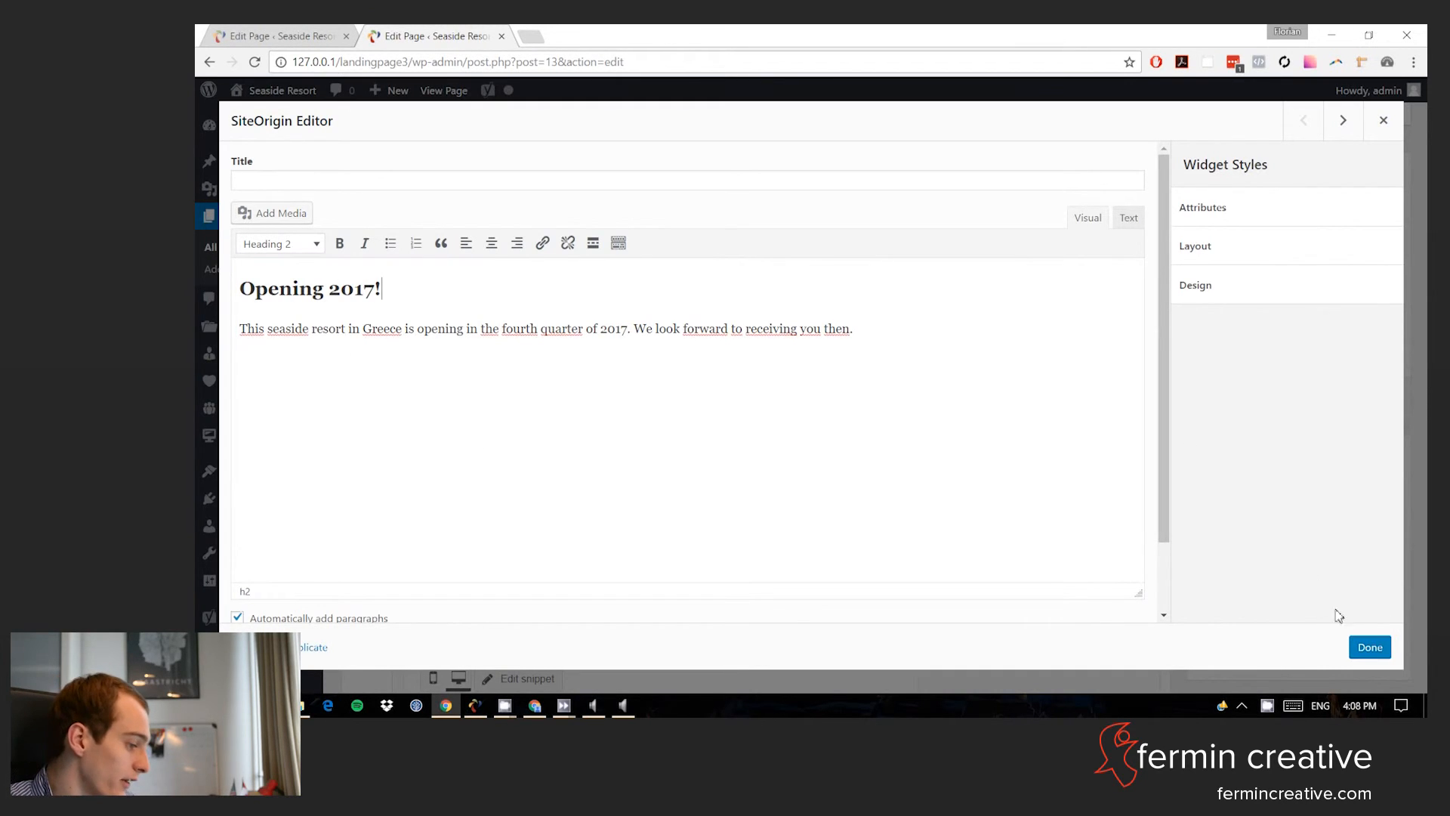
left_click(1370, 649)
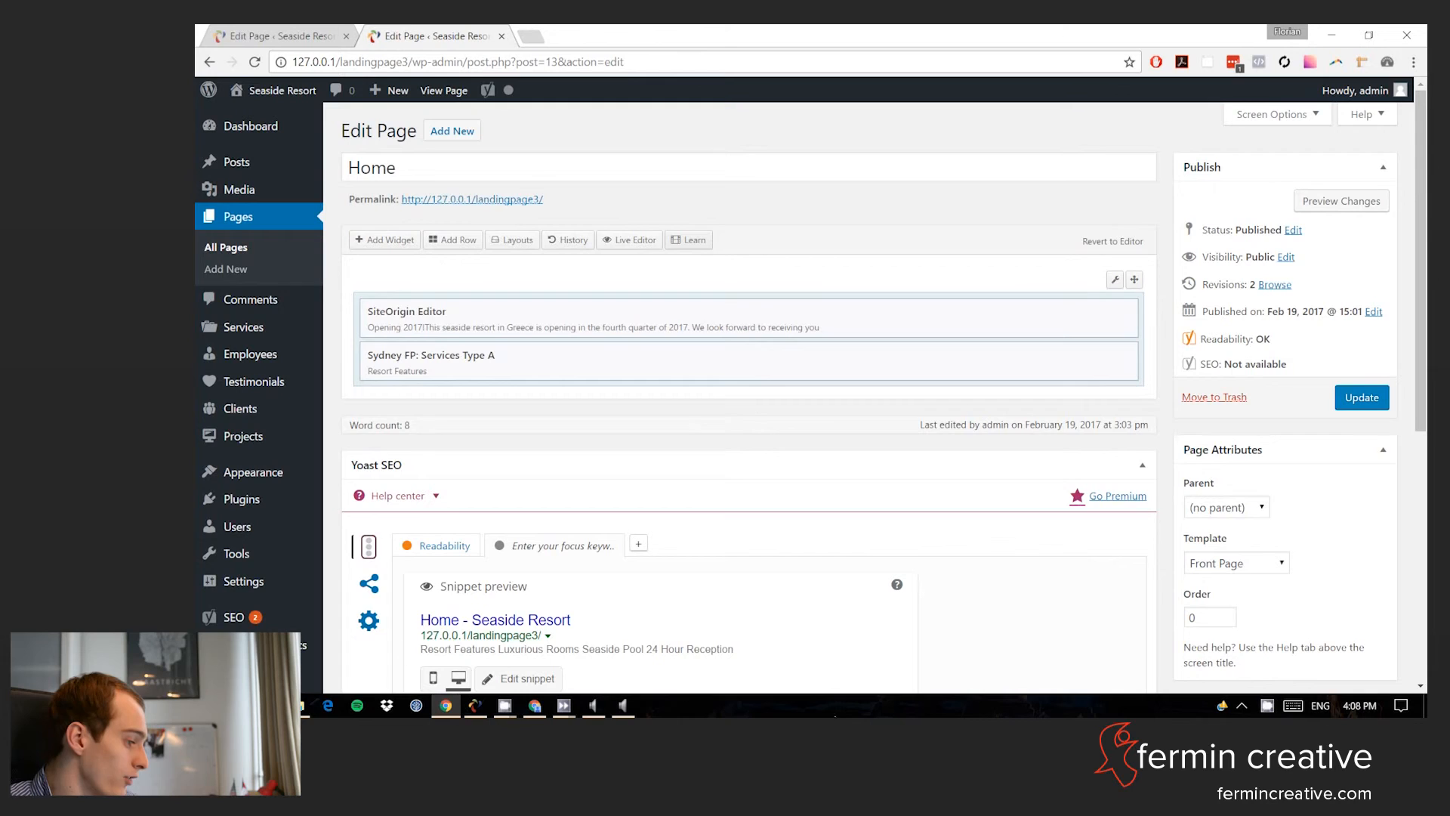
- Update the Home page and view it on the site to check the opening text above the Resort Features section
left_click(1350, 400)
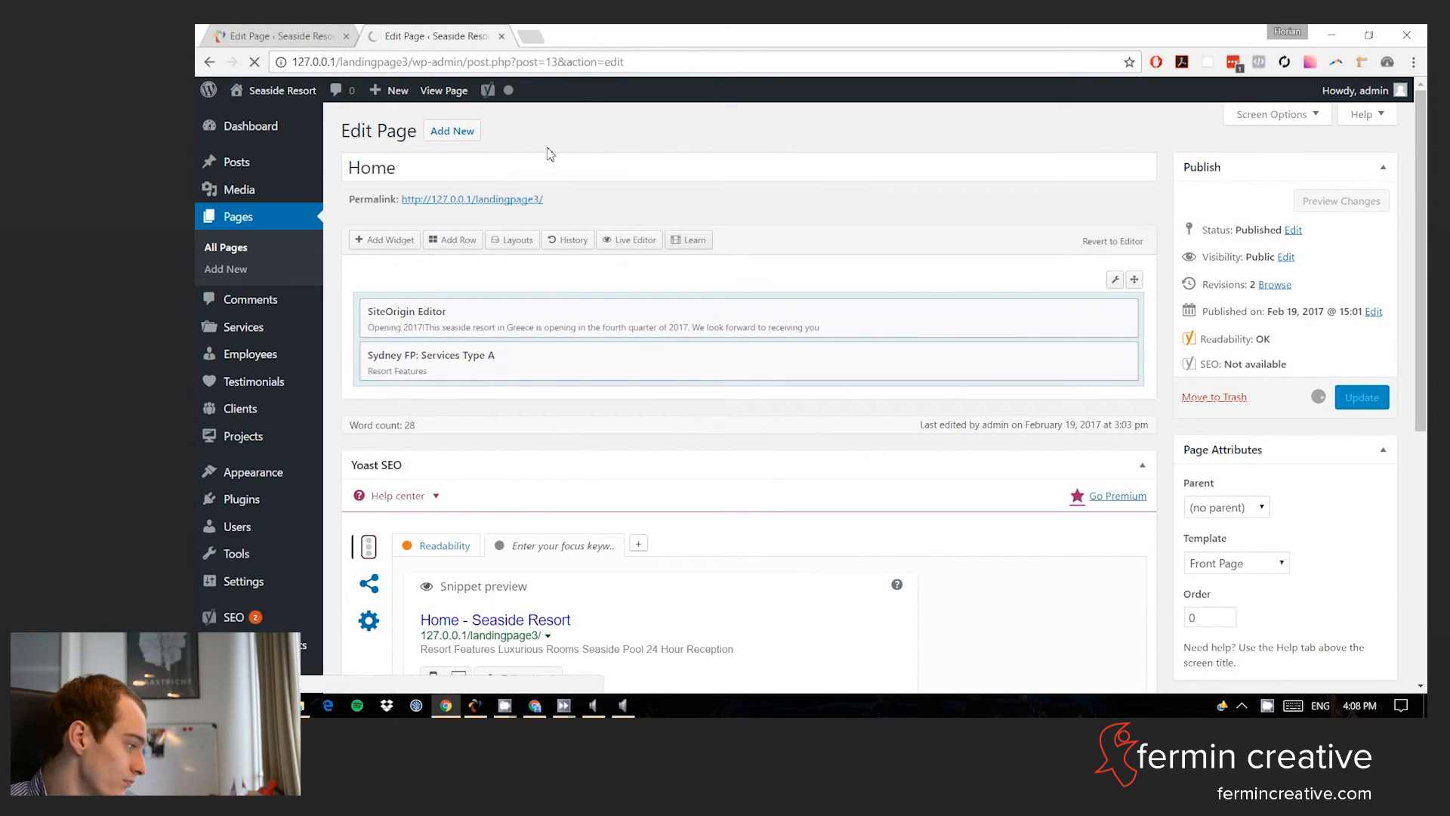
left_click(445, 92)
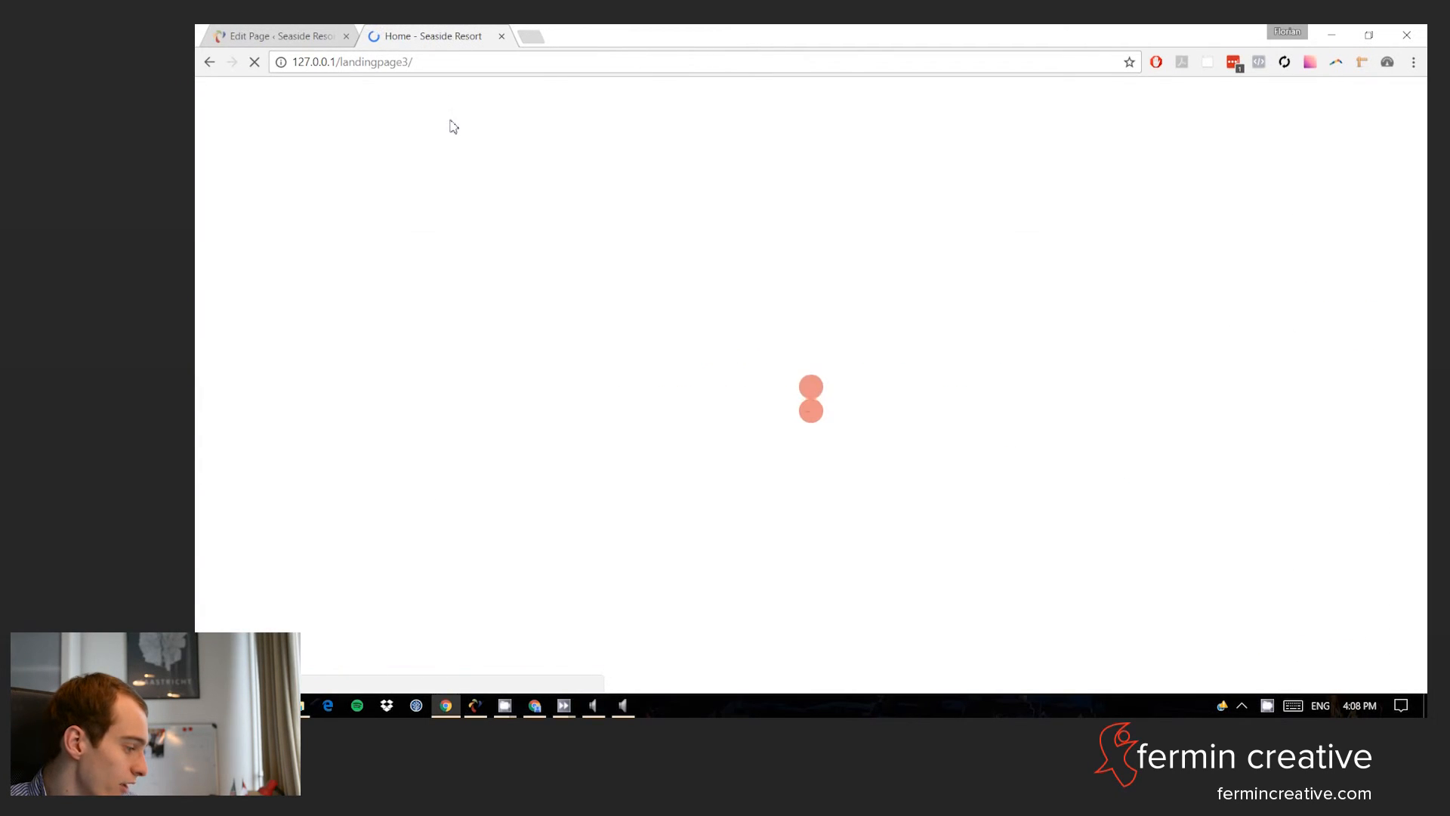
scroll(569, 284, "down", 5)
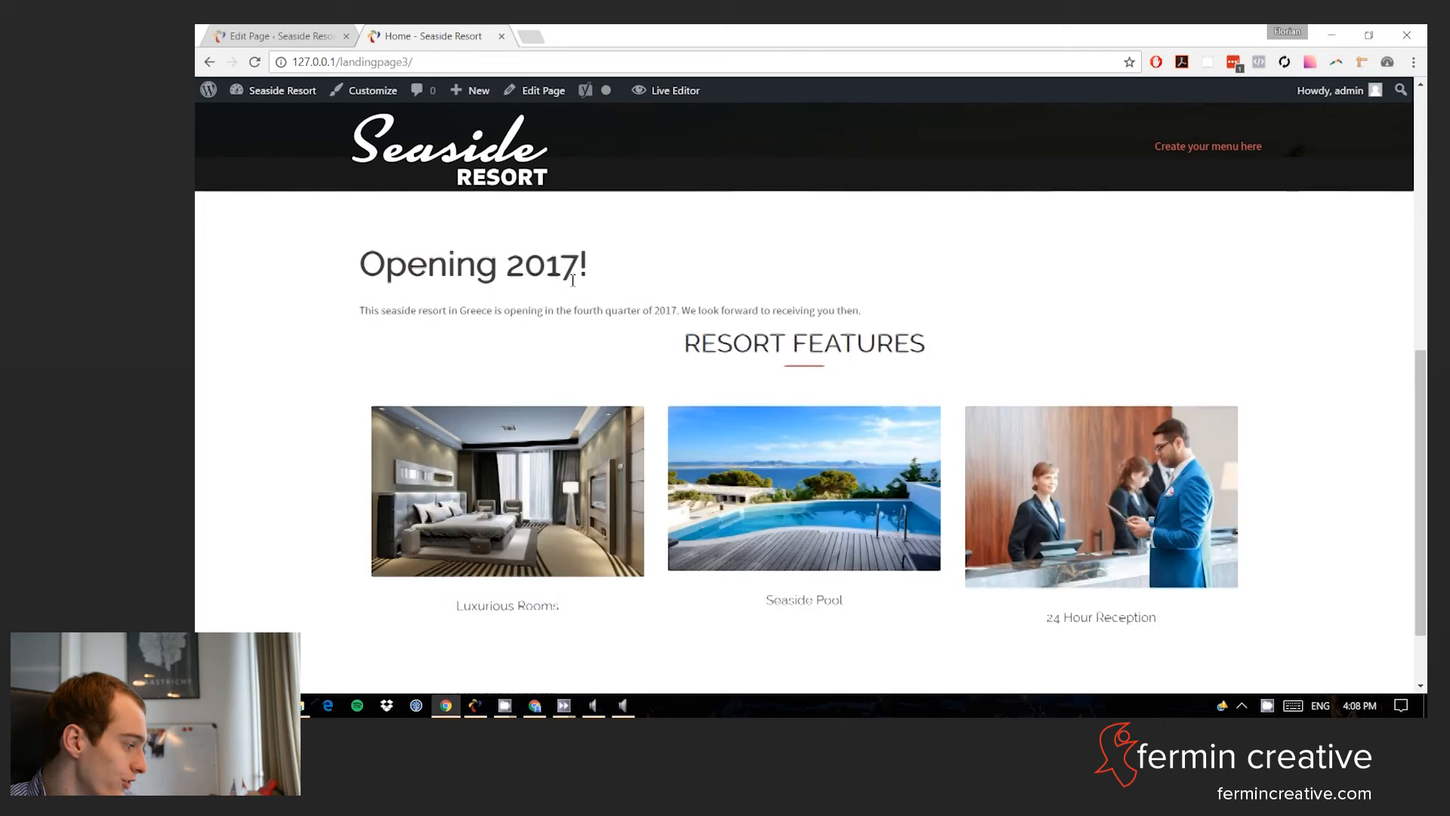